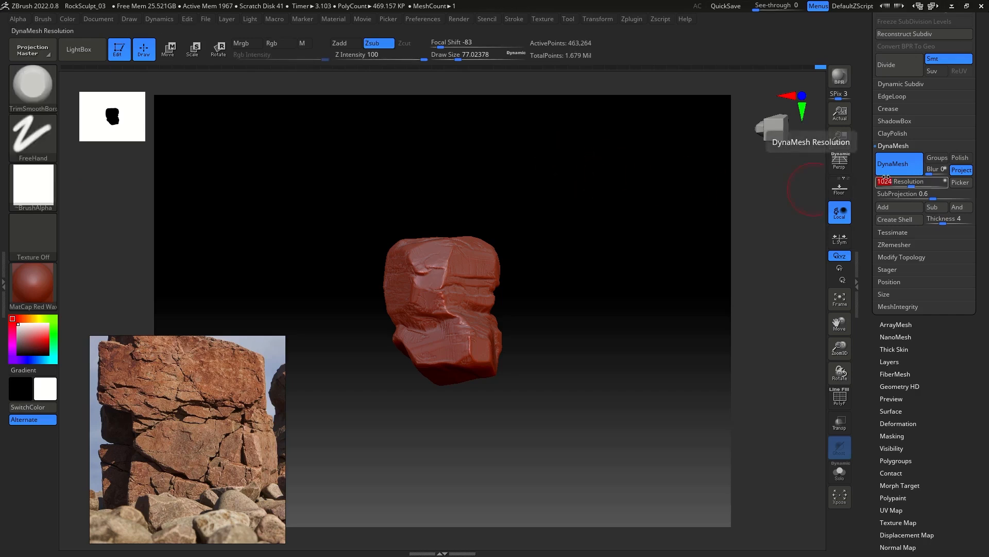
# Step: Set the DynaMesh resolution of the Recovered_Tool rock to 2048 and remesh it
pyautogui.write('48')
pyautogui.press('Return')
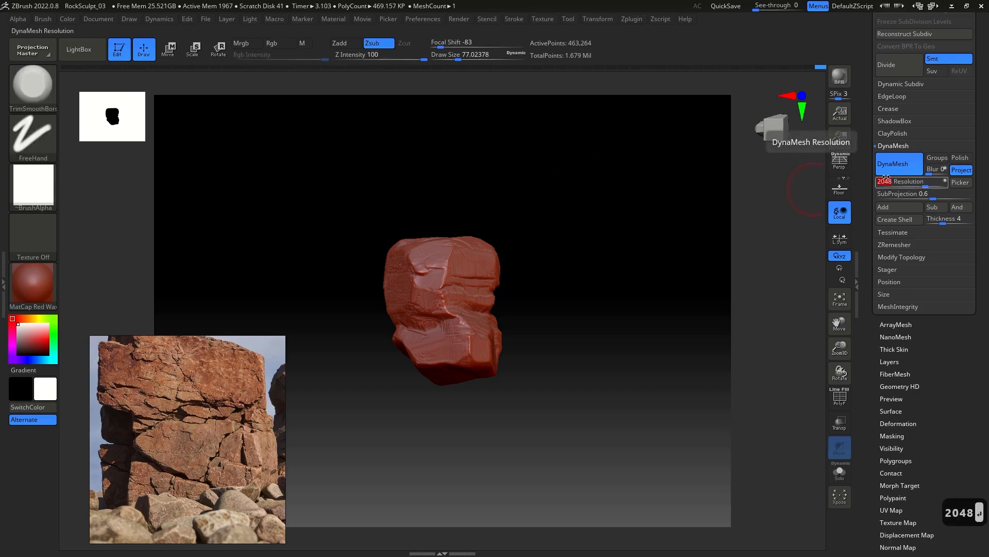
pyautogui.press('ctrl')
pyautogui.keyDown('ctrl'); pyautogui.moveTo(480, 168); pyautogui.dragTo(514, 177); pyautogui.keyUp('ctrl')
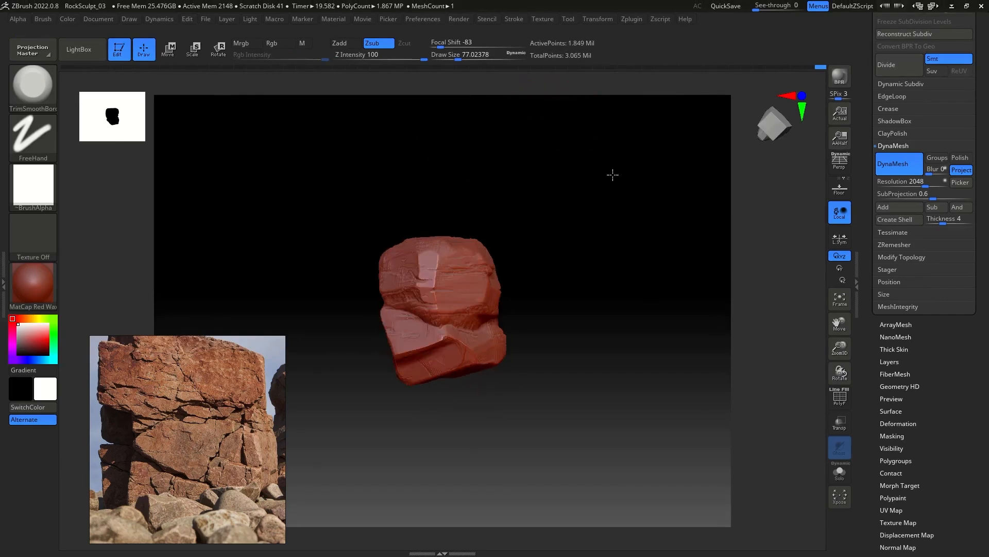
# Step: Select the rock_002 subtool, set its DynaMesh resolution to 2048 and remesh it
pyautogui.keyDown('alt'); pyautogui.moveTo(613, 175); pyautogui.dragTo(639, 223); pyautogui.keyUp('alt')
pyautogui.scroll(3, 868, 265)
pyautogui.scroll(5, 868, 265)
pyautogui.click(893, 168)
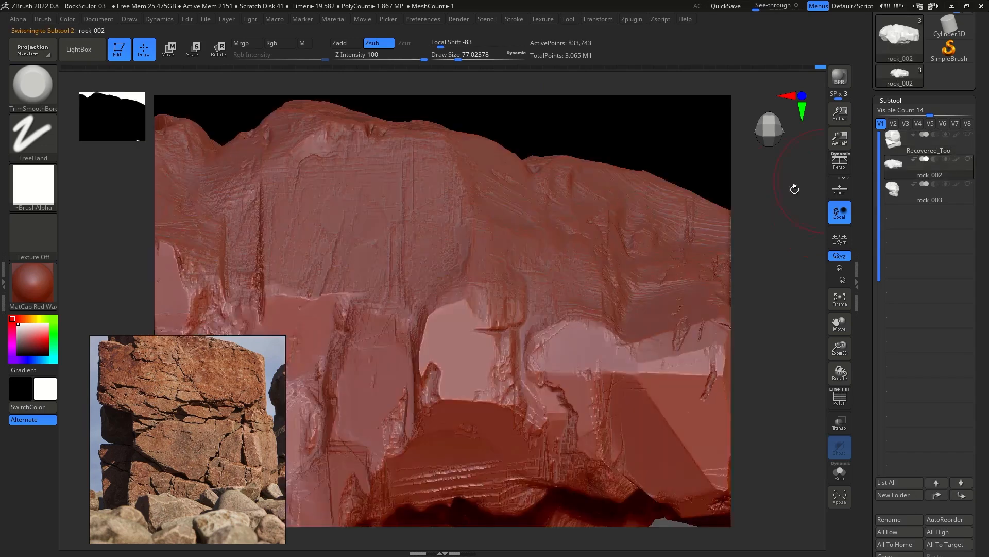
pyautogui.moveTo(636, 140); pyautogui.dragTo(678, 155)
pyautogui.scroll(-10, 866, 344)
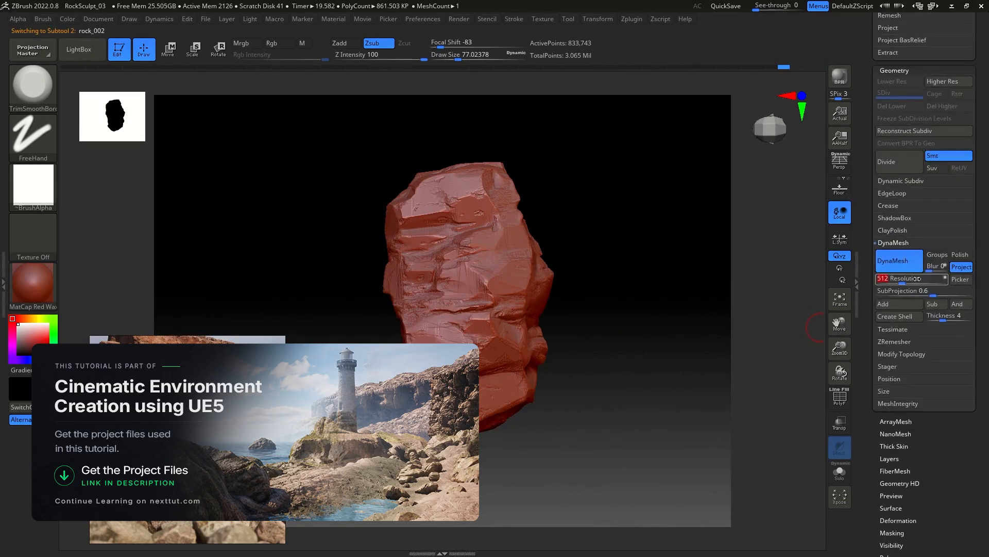
pyautogui.write('20')
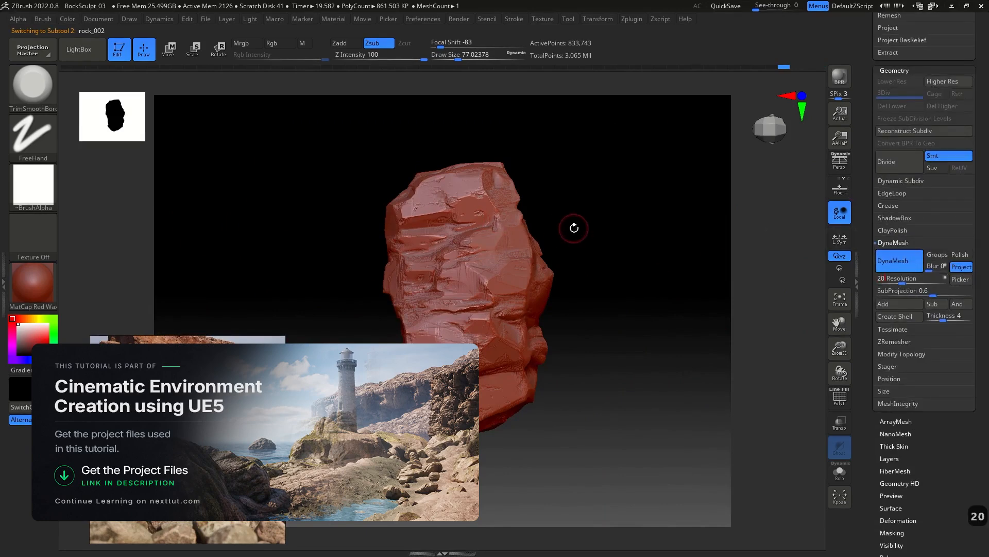
pyautogui.write('48')
pyautogui.press('Return')
pyautogui.press('ctrl')
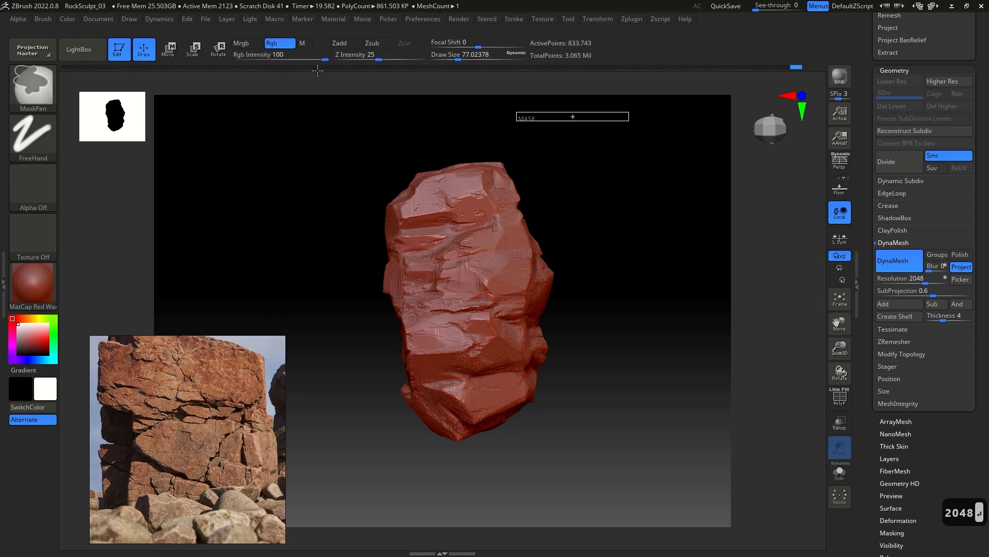
pyautogui.keyDown('ctrl'); pyautogui.moveTo(318, 71); pyautogui.dragTo(325, 74); pyautogui.keyUp('ctrl')
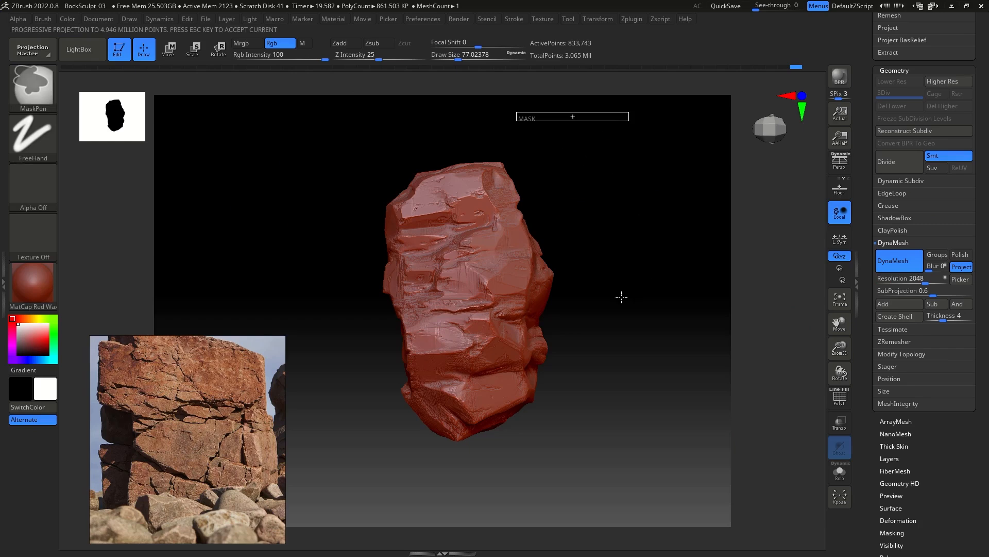
pyautogui.moveTo(632, 215)
pyautogui.mouseDown()
pyautogui.moveTo(665, 201)
pyautogui.moveTo(710, 203)
pyautogui.moveTo(682, 218)
pyautogui.moveTo(680, 269)
pyautogui.mouseUp()
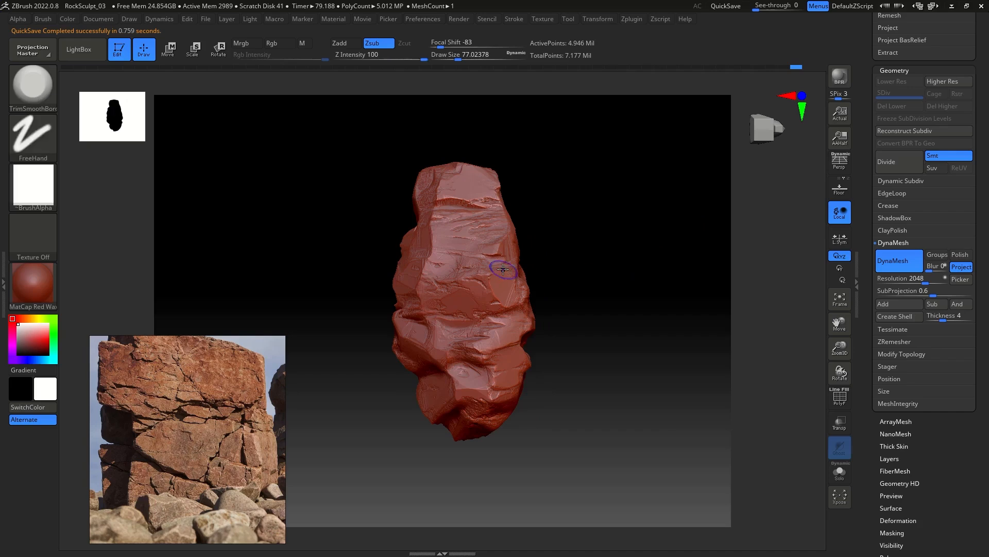
pyautogui.press('shift')
pyautogui.press('shift')
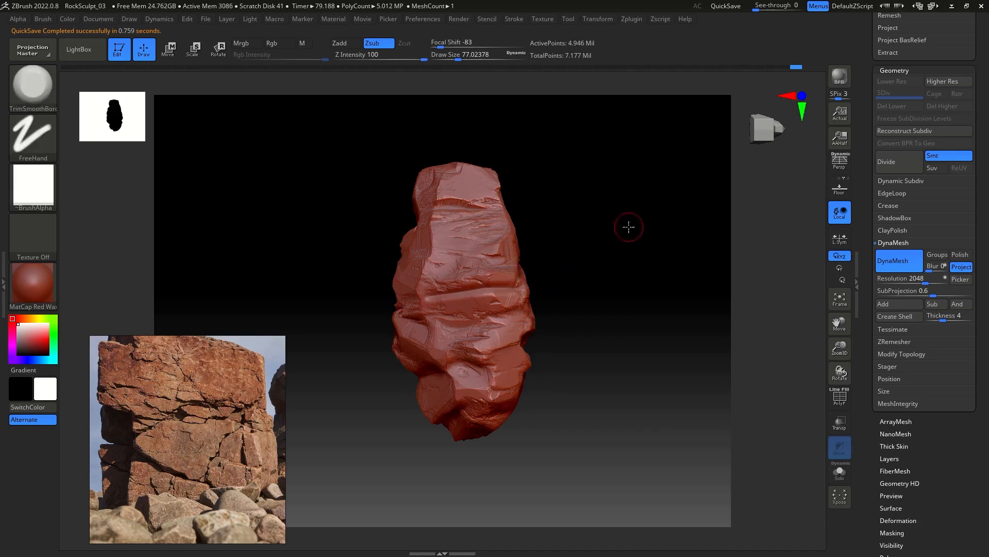
pyautogui.keyDown('alt'); pyautogui.moveTo(629, 225); pyautogui.dragTo(487, 286); pyautogui.keyUp('alt')
pyautogui.hotkey('ctrl', 'z')
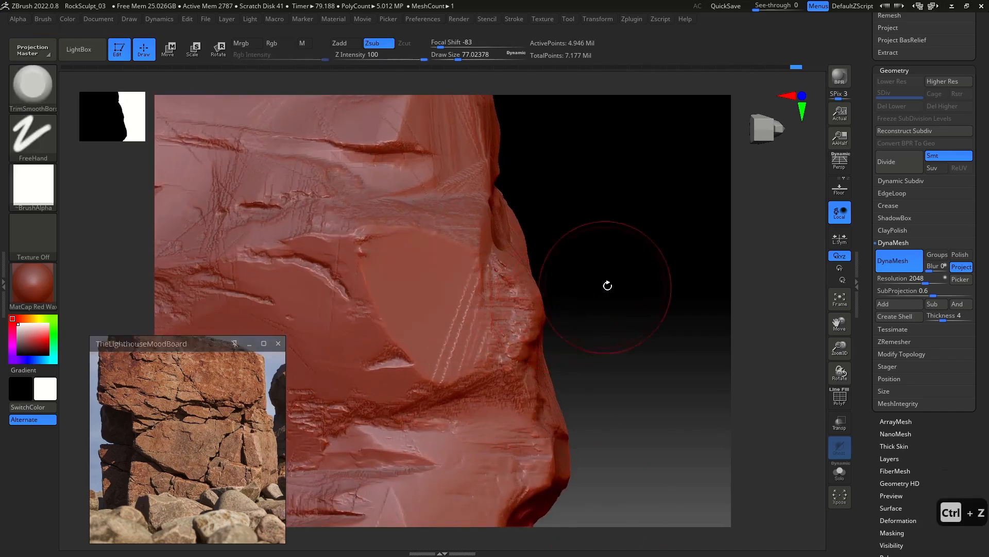
# Step: Select the rock_003 subtool, set its DynaMesh resolution to 2048 and remesh it
pyautogui.press('f')
pyautogui.moveTo(872, 218); pyautogui.dragTo(892, 297)
pyautogui.click(892, 296)
pyautogui.moveTo(872, 331); pyautogui.dragTo(862, 217)
pyautogui.moveTo(775, 201); pyautogui.dragTo(646, 303)
pyautogui.moveTo(862, 360); pyautogui.dragTo(863, 32)
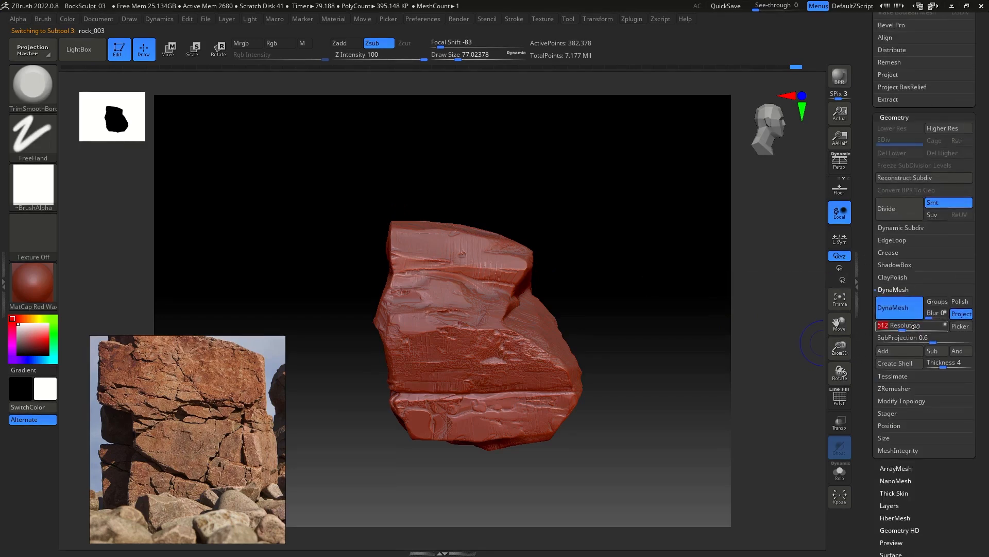
pyautogui.write('2048')
pyautogui.press('Return')
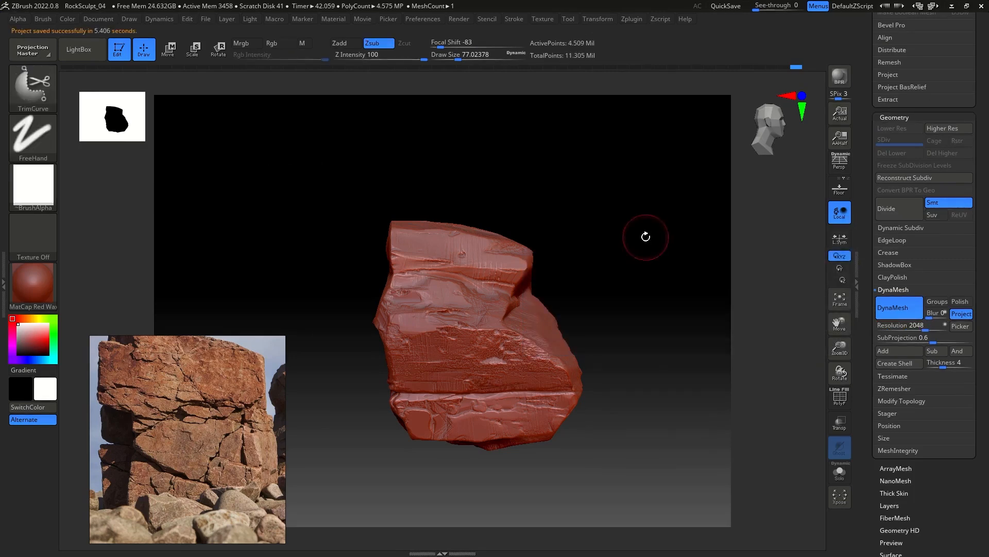
# Step: Try the DamStandard and Standard brushes on rock_003, then return to the TrimSmoothBorder brush
pyautogui.moveTo(623, 137)
pyautogui.mouseDown()
pyautogui.moveTo(660, 141)
pyautogui.moveTo(645, 171)
pyautogui.moveTo(678, 174)
pyautogui.mouseUp()
pyautogui.press('b')
pyautogui.press('d')
pyautogui.press('s')
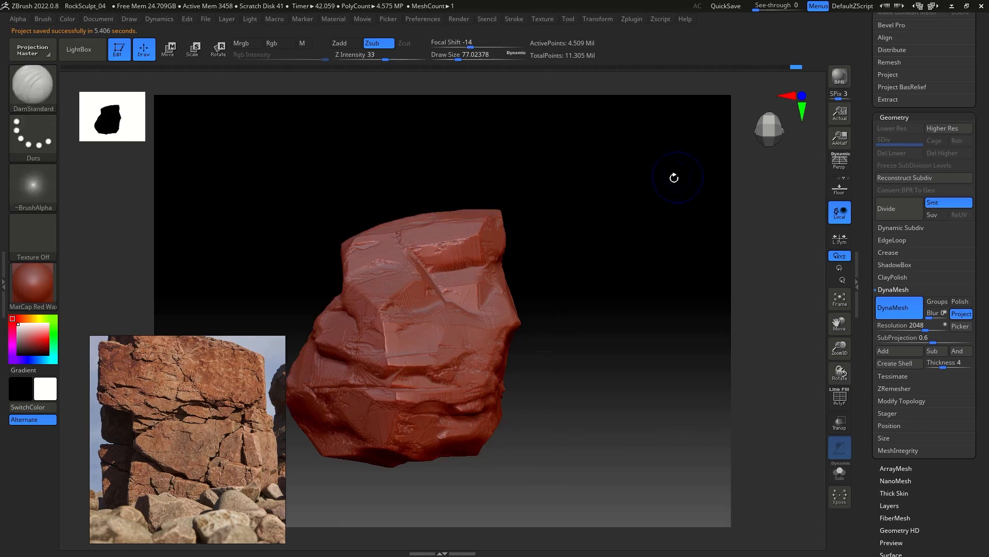
pyautogui.press('shift')
pyautogui.hotkey('shift', 'b')
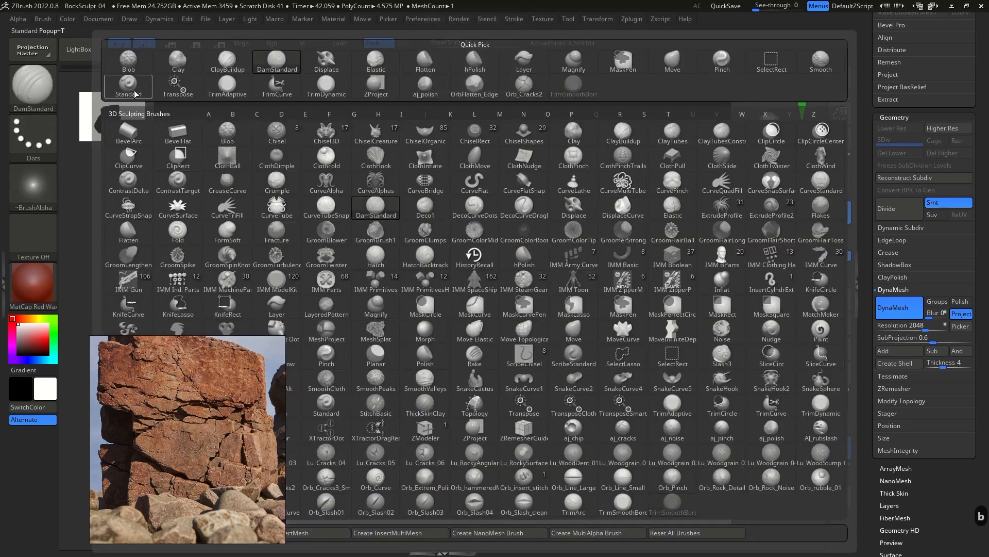
pyautogui.press('shift')
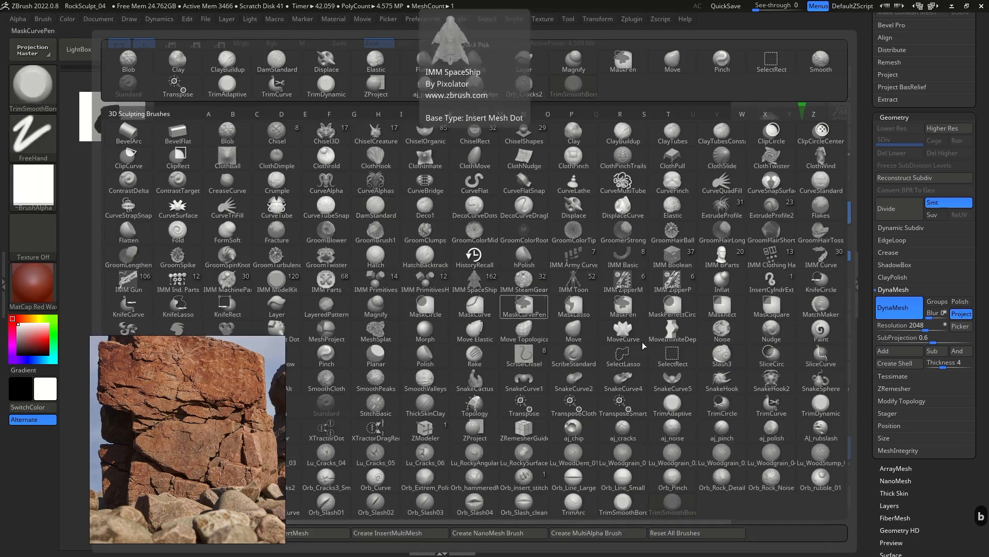
pyautogui.press('Escape')
pyautogui.hotkey('ctrl', 'z')
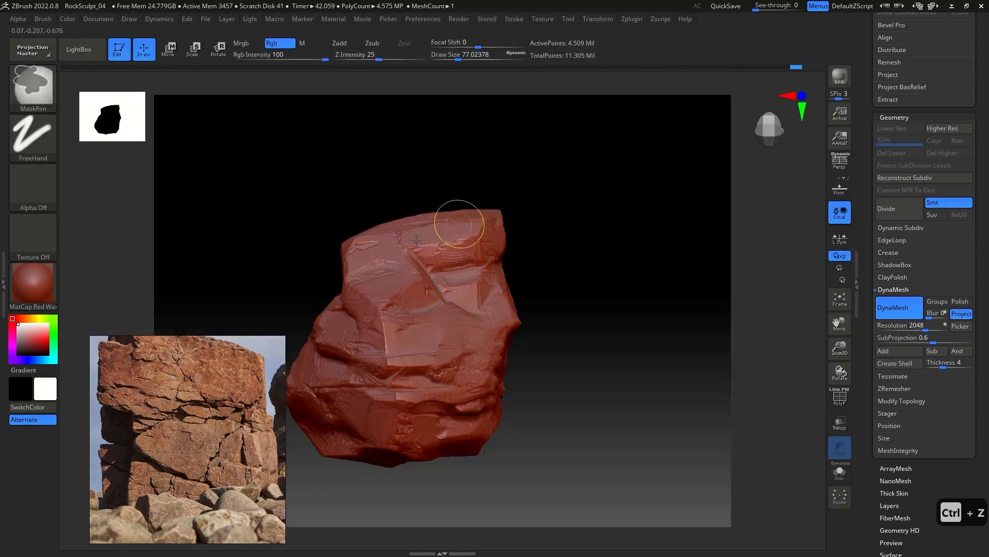
# Step: Undo the recent test strokes on the upper part of rock_003
pyautogui.press('shift')
pyautogui.scroll(5, 371, 150)
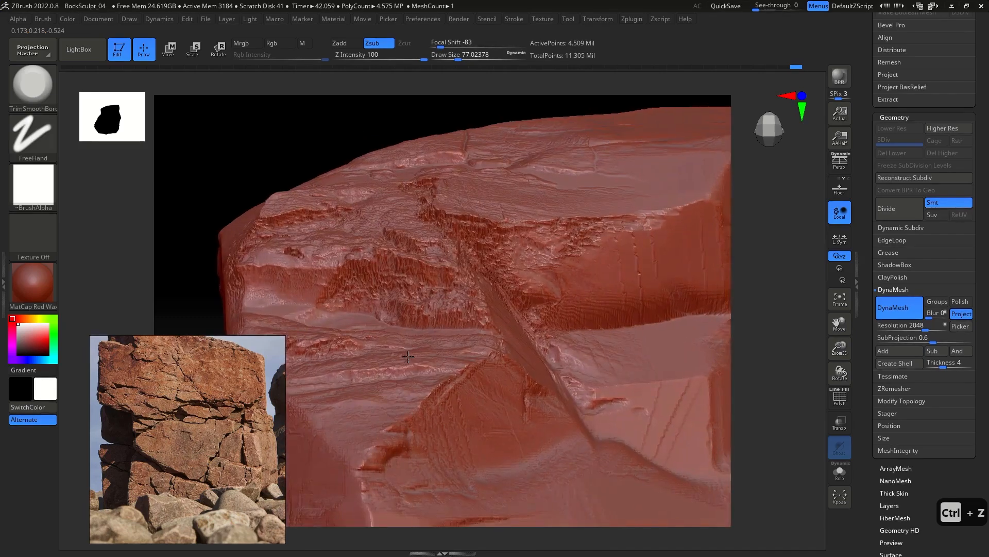
pyautogui.moveTo(321, 140); pyautogui.dragTo(299, 222)
pyautogui.hotkey('ctrl', 'z')
pyautogui.hotkey('ctrl', 'z')
pyautogui.hotkey('ctrl', 'z')
pyautogui.hotkey('ctrl', 'z')
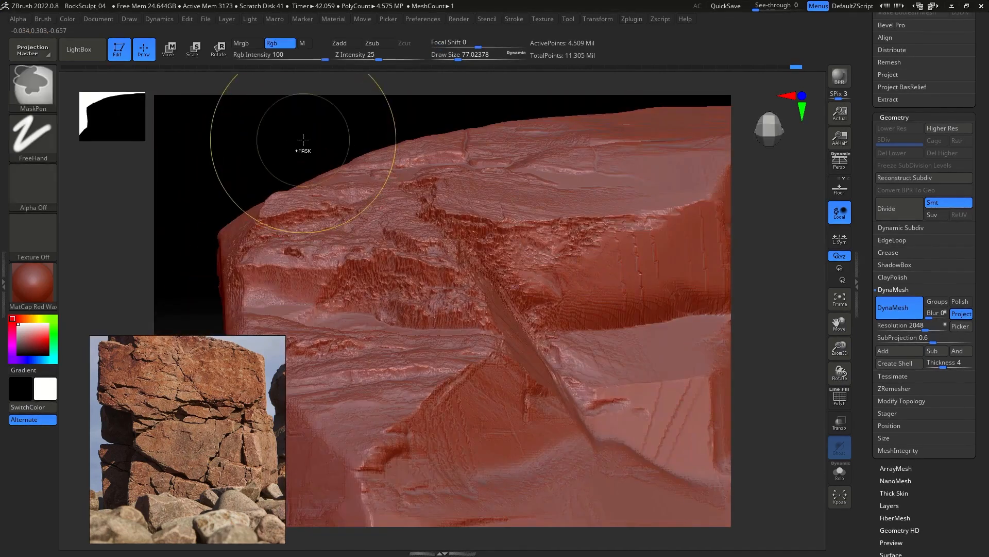
pyautogui.hotkey('ctrl', 'z')
pyautogui.scroll(5, 892, 217)
pyautogui.scroll(5, 892, 217)
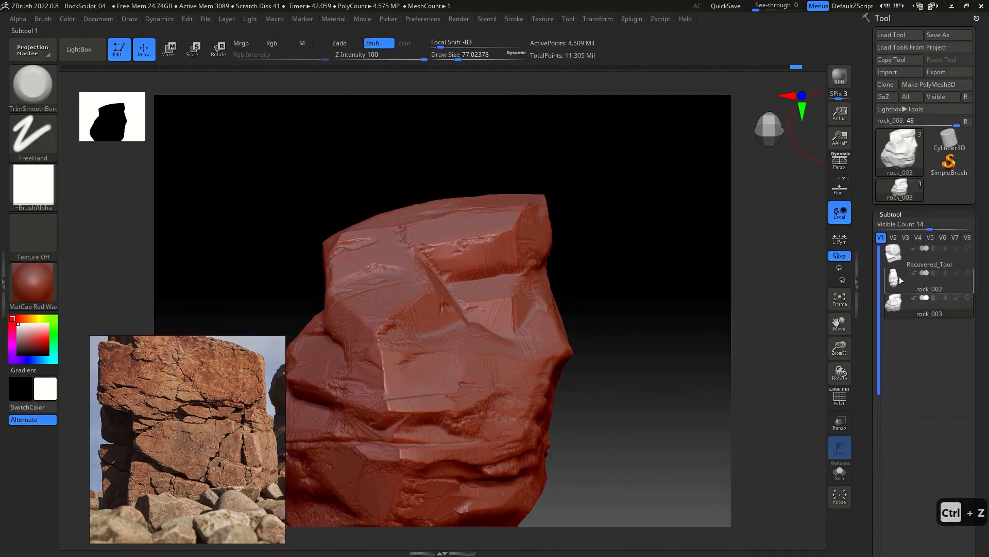
# Step: Select the Recovered_Tool subtool and stamp rock-texture alpha detail onto its side with the Standard brush in DragRect mode
pyautogui.press('f')
pyautogui.moveTo(582, 120); pyautogui.dragTo(605, 159)
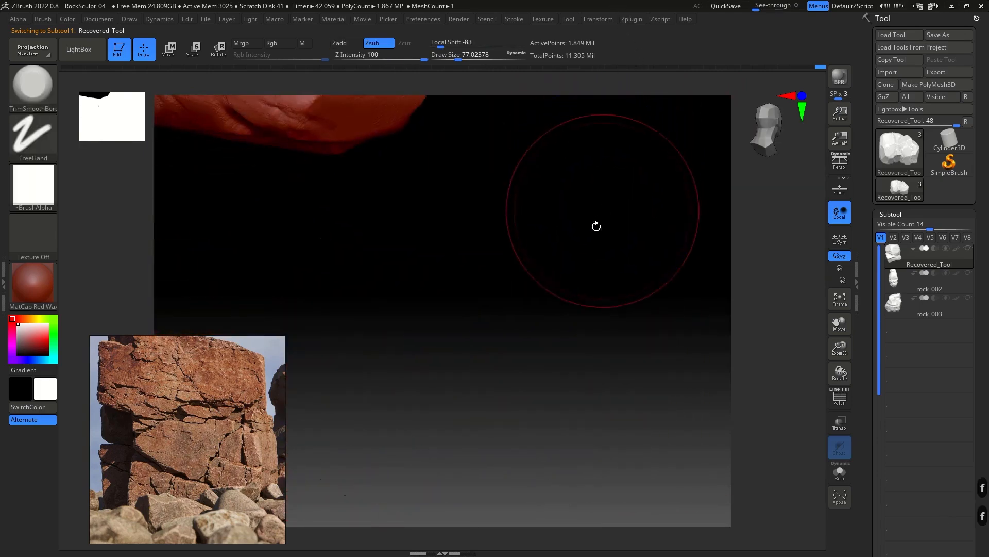
pyautogui.press('f')
pyautogui.moveTo(640, 327); pyautogui.dragTo(630, 190)
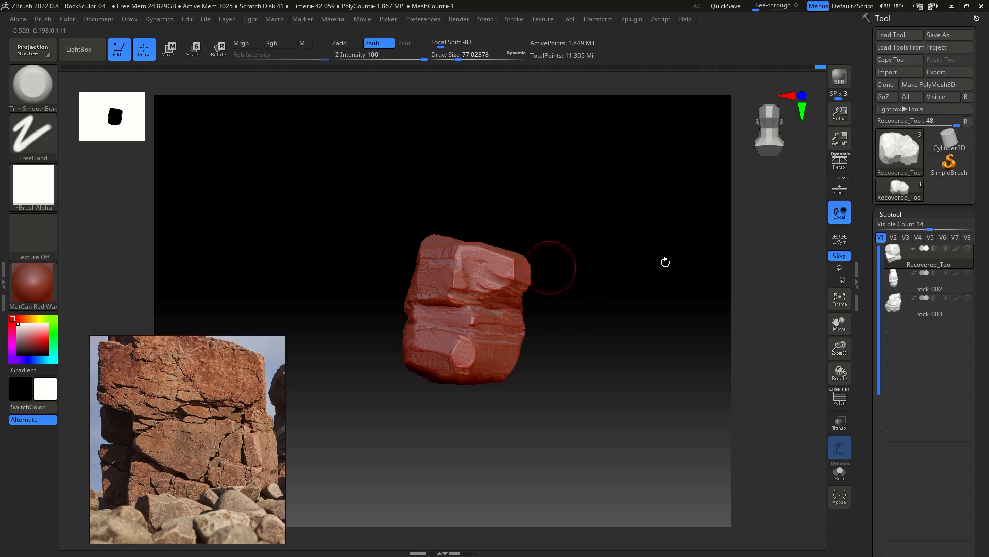
pyautogui.keyDown('ctrl'); pyautogui.moveTo(602, 172); pyautogui.dragTo(634, 220, button='right'); pyautogui.keyUp('ctrl')
pyautogui.moveTo(630, 359)
pyautogui.mouseDown(button='right')
pyautogui.moveTo(620, 343)
pyautogui.moveTo(645, 333)
pyautogui.mouseUp(button='right')
pyautogui.press('b')
pyautogui.press('s')
pyautogui.press('t')
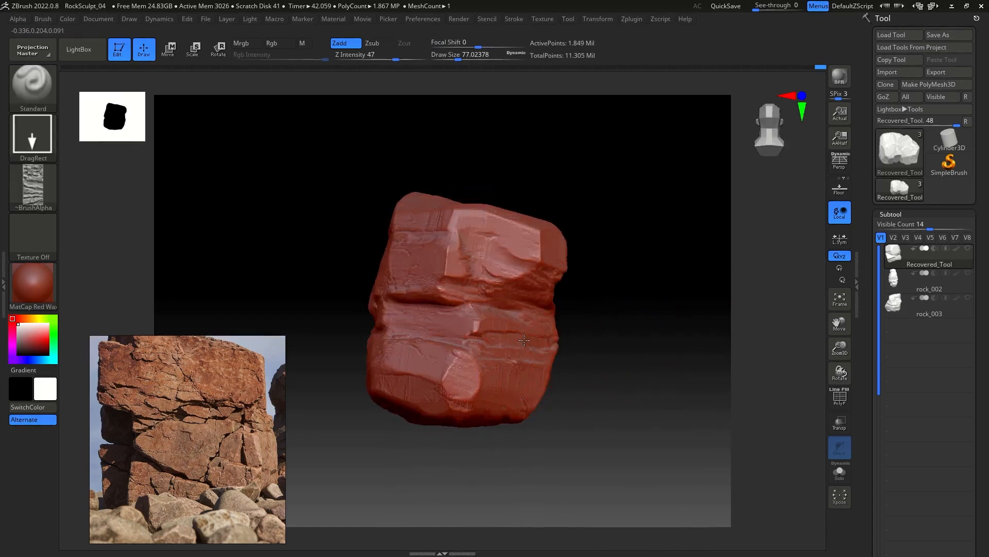
pyautogui.moveTo(545, 303); pyautogui.dragTo(606, 273)
# Step: Trim and blend the stamped detail on the Recovered_Tool rock with the TrimSmoothBorder brush, undoing the last stroke
pyautogui.press('b')
pyautogui.press('t')
pyautogui.press('s')
pyautogui.keyDown('ctrl'); pyautogui.moveTo(626, 311); pyautogui.dragTo(690, 351, button='right'); pyautogui.keyUp('ctrl')
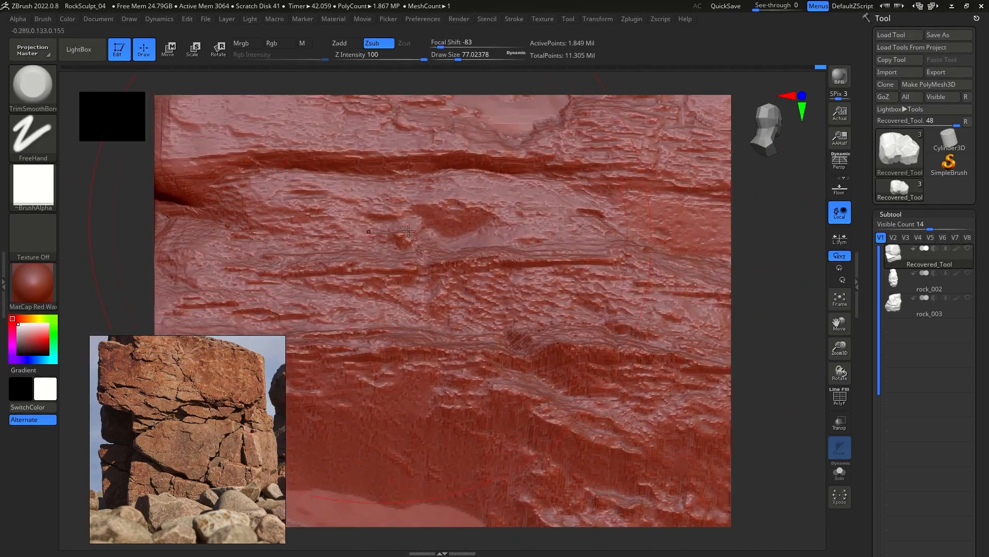
pyautogui.press('f')
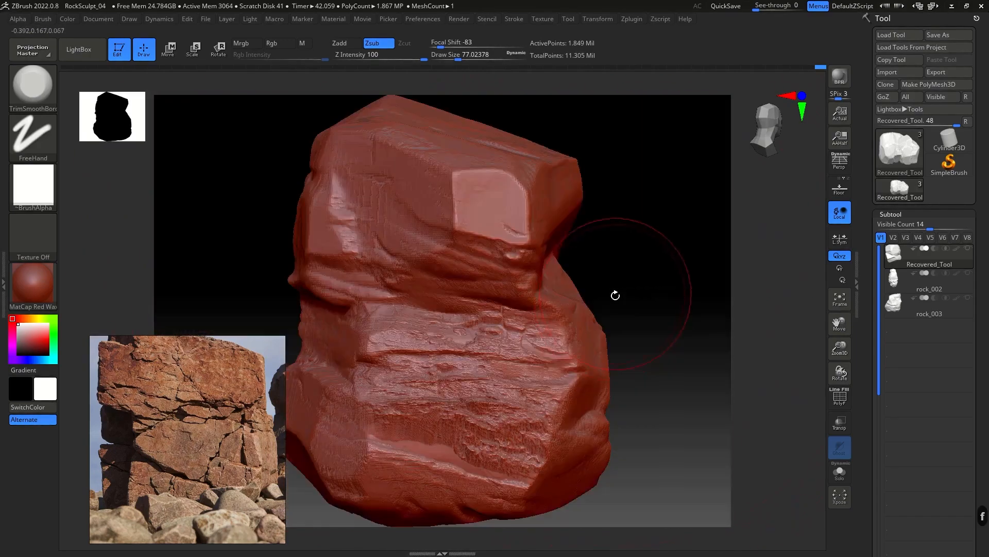
pyautogui.moveTo(669, 272)
pyautogui.mouseDown(button='right')
pyautogui.moveTo(680, 265)
pyautogui.moveTo(665, 255)
pyautogui.moveTo(660, 202)
pyautogui.moveTo(623, 204)
pyautogui.moveTo(636, 211)
pyautogui.moveTo(570, 260)
pyautogui.mouseUp(button='right')
pyautogui.press('f')
pyautogui.hotkey('ctrl', 'z')
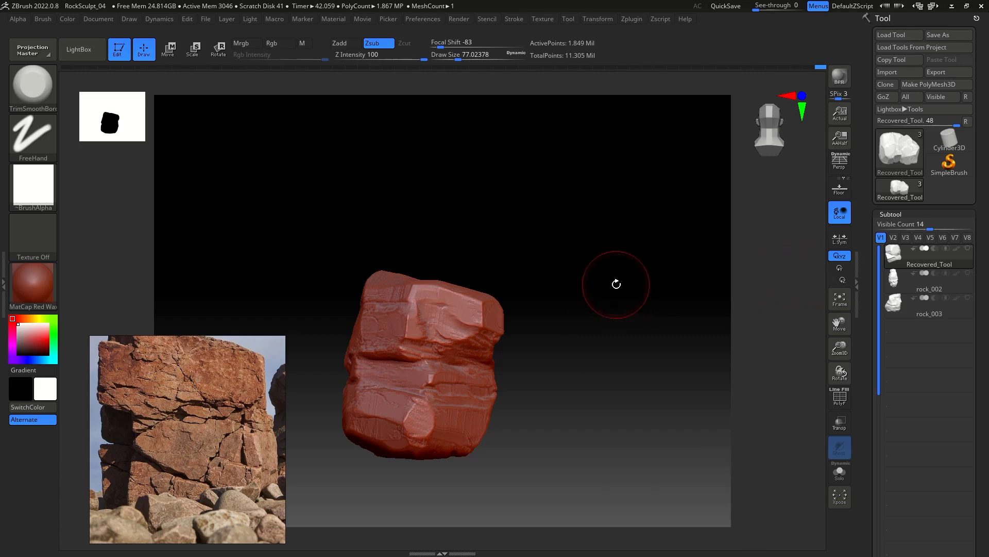
# Step: Stamp the rock-texture alpha onto the upper face of the rock's other side with the Standard brush
pyautogui.moveTo(616, 284); pyautogui.dragTo(680, 285)
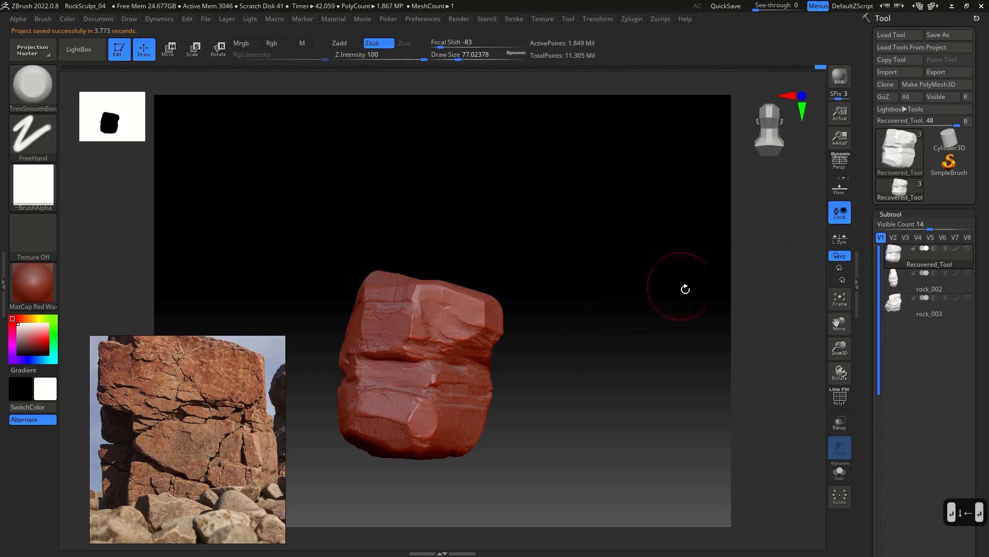
pyautogui.moveTo(614, 349); pyautogui.dragTo(663, 336)
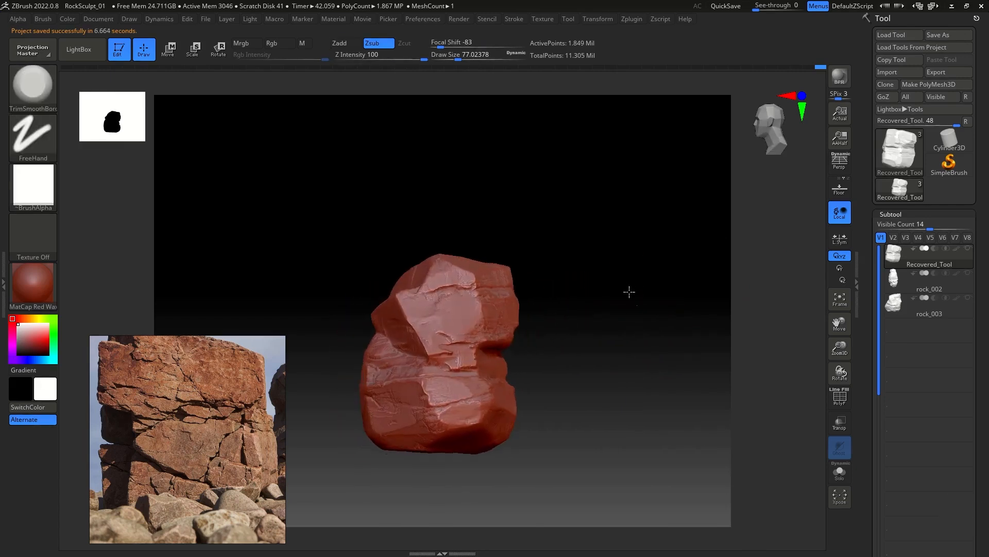
pyautogui.moveTo(629, 292)
pyautogui.keyDown('alt'); pyautogui.mouseDown()
pyautogui.moveTo(682, 301)
pyautogui.moveTo(665, 305)
pyautogui.mouseUp(); pyautogui.keyUp('alt')
pyautogui.press('b')
pyautogui.press('s')
pyautogui.press('t')
pyautogui.moveTo(475, 287)
pyautogui.mouseDown()
pyautogui.moveTo(424, 244)
pyautogui.moveTo(441, 209)
pyautogui.moveTo(445, 219)
pyautogui.mouseUp()
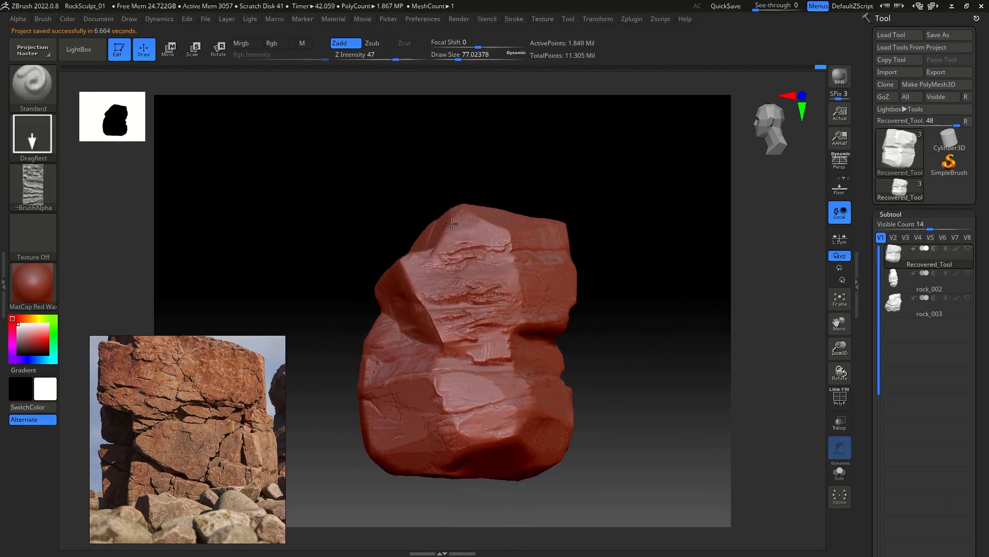
# Step: Flatten parts of the stamped detail on the upper face with the TrimSmoothBorder brush
pyautogui.press('b')
pyautogui.press('t')
pyautogui.press('s')
pyautogui.moveTo(339, 205)
pyautogui.keyDown('alt'); pyautogui.mouseDown()
pyautogui.moveTo(309, 268)
pyautogui.moveTo(265, 219)
pyautogui.mouseUp(); pyautogui.keyUp('alt')
pyautogui.moveTo(476, 301)
pyautogui.mouseDown()
pyautogui.moveTo(463, 294)
pyautogui.moveTo(479, 324)
pyautogui.moveTo(509, 292)
pyautogui.mouseUp()
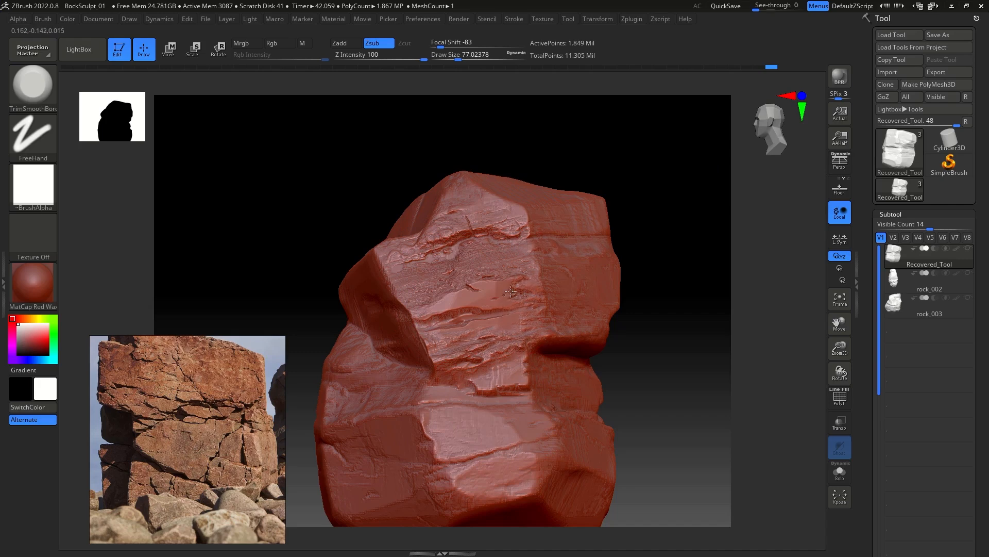
# Step: Reduce the brush draw size to about 27 and refine the cracks and ledges on the upper face with trim strokes
pyautogui.keyDown('alt'); pyautogui.moveTo(574, 154); pyautogui.dragTo(574, 219); pyautogui.keyUp('alt')
pyautogui.moveTo(280, 199)
pyautogui.keyDown('alt'); pyautogui.mouseDown()
pyautogui.moveTo(300, 223)
pyautogui.moveTo(274, 248)
pyautogui.mouseUp(); pyautogui.keyUp('alt')
pyautogui.press('s')
pyautogui.moveTo(275, 248); pyautogui.dragTo(254, 252)
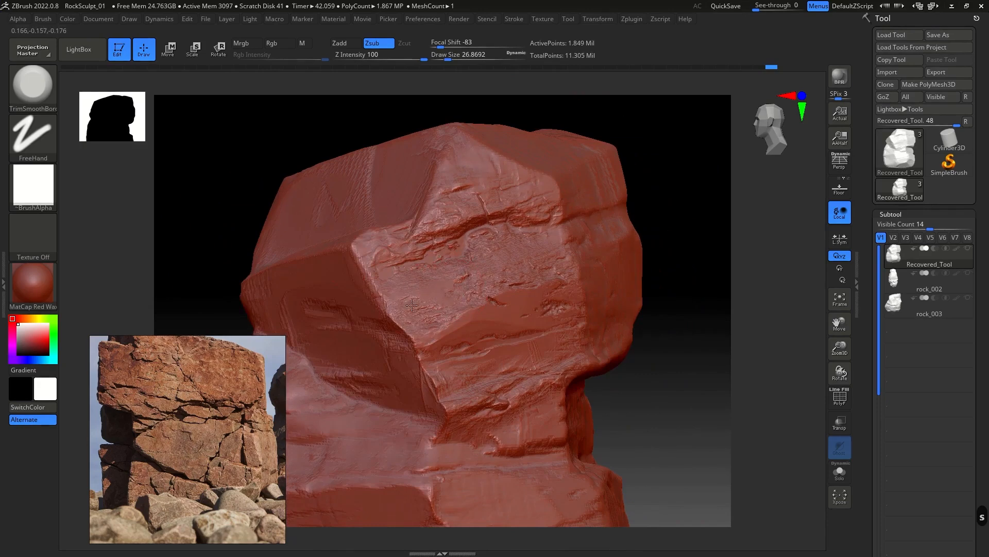
pyautogui.moveTo(465, 295); pyautogui.dragTo(514, 278)
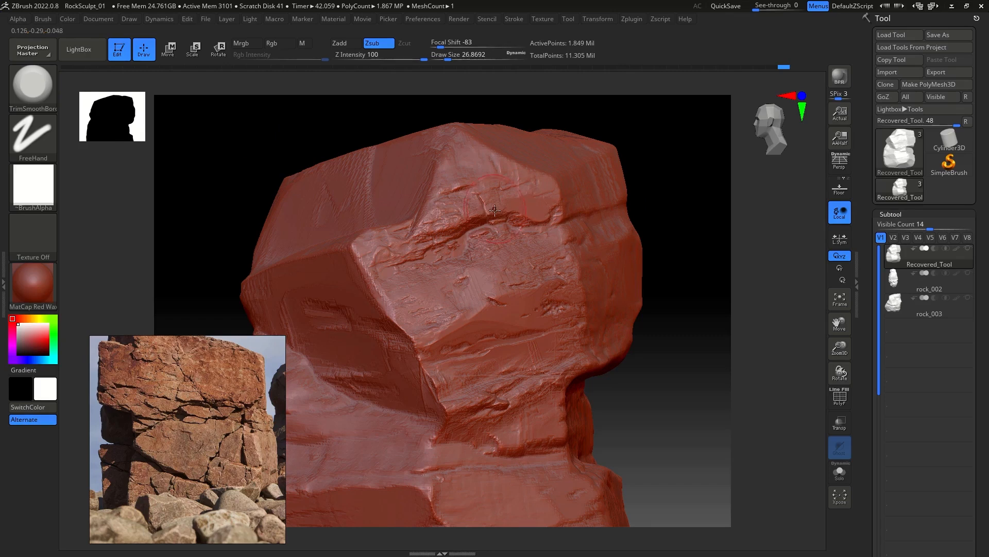
pyautogui.moveTo(463, 227)
pyautogui.mouseDown()
pyautogui.moveTo(420, 252)
pyautogui.moveTo(428, 217)
pyautogui.moveTo(410, 231)
pyautogui.mouseUp()
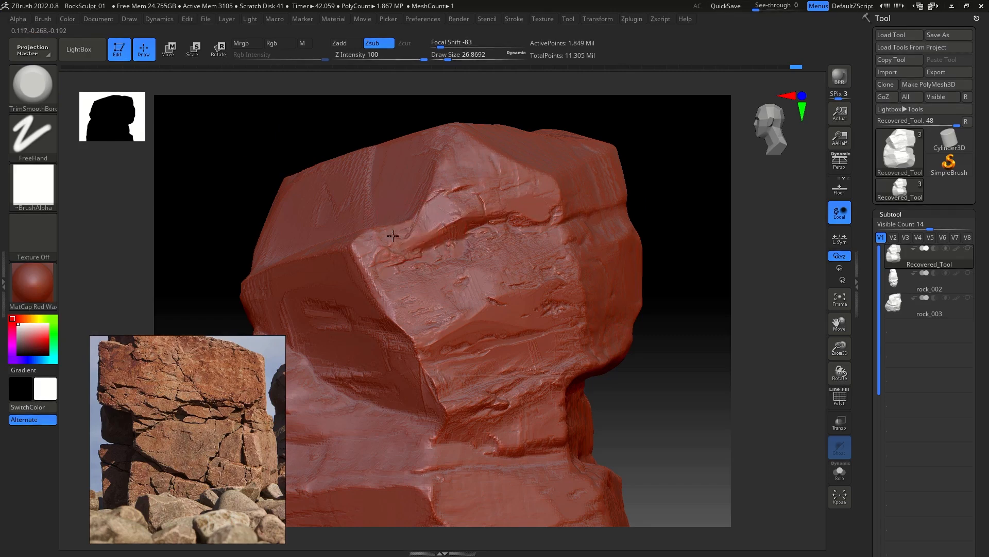
# Step: Assign Alpha 28 to the TrimSmoothBorder brush
pyautogui.moveTo(703, 262); pyautogui.dragTo(540, 259)
pyautogui.moveTo(252, 222)
pyautogui.mouseDown()
pyautogui.moveTo(547, 256)
pyautogui.moveTo(520, 258)
pyautogui.moveTo(633, 233)
pyautogui.moveTo(558, 223)
pyautogui.mouseUp()
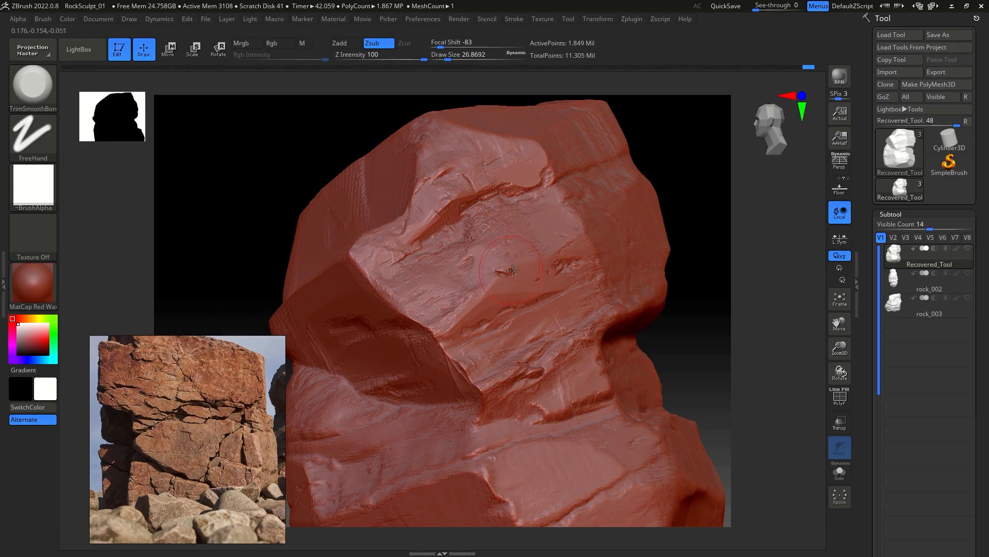
pyautogui.moveTo(231, 228); pyautogui.dragTo(594, 198)
pyautogui.moveTo(695, 123); pyautogui.dragTo(302, 177)
pyautogui.click(33, 185)
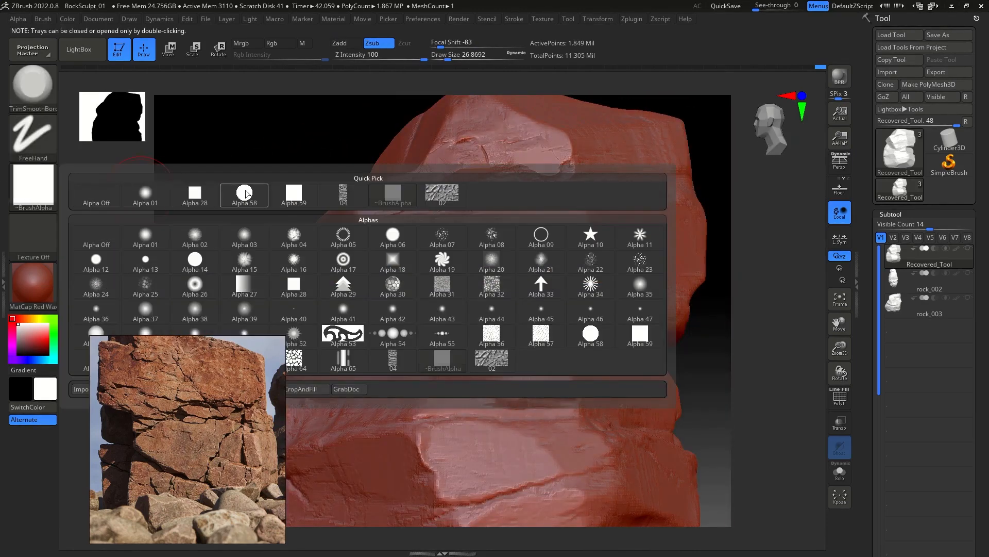
pyautogui.click(204, 193)
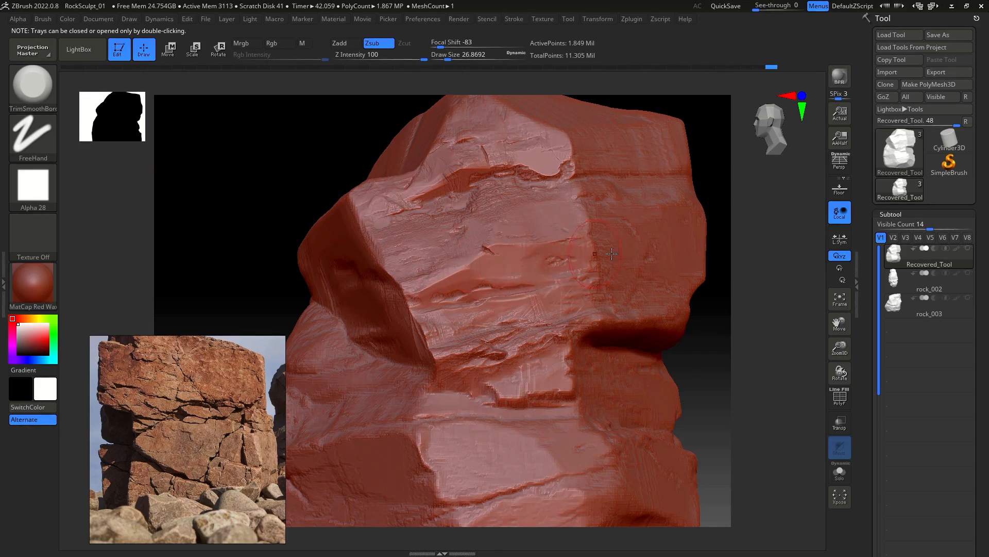
# Step: Stamp the rock-texture alpha beside the edge of the upper face with the Standard brush, and return to the TrimSmoothBorder brush
pyautogui.press('b')
pyautogui.press('s')
pyautogui.press('t')
pyautogui.moveTo(564, 241); pyautogui.dragTo(564, 268)
pyautogui.press('b')
pyautogui.press('t')
pyautogui.press('s')
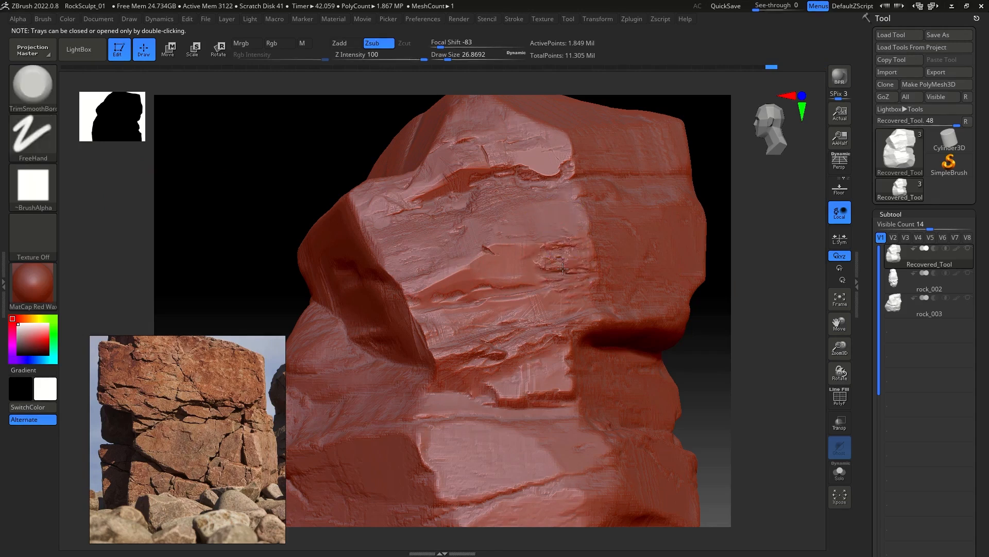
# Step: Stamp the rock texture onto the middle ledge of the upper face and flatten it toward the corner with TrimSmoothBorder
pyautogui.moveTo(743, 336)
pyautogui.mouseDown()
pyautogui.moveTo(759, 326)
pyautogui.moveTo(731, 324)
pyautogui.moveTo(717, 342)
pyautogui.moveTo(706, 338)
pyautogui.mouseUp()
pyautogui.press('b')
pyautogui.press('s')
pyautogui.press('t')
pyautogui.moveTo(484, 307)
pyautogui.mouseDown()
pyautogui.moveTo(494, 330)
pyautogui.moveTo(476, 349)
pyautogui.moveTo(449, 340)
pyautogui.moveTo(455, 328)
pyautogui.mouseUp()
pyautogui.press('b')
pyautogui.press('t')
pyautogui.press('s')
pyautogui.hotkey('ctrl', 'z')
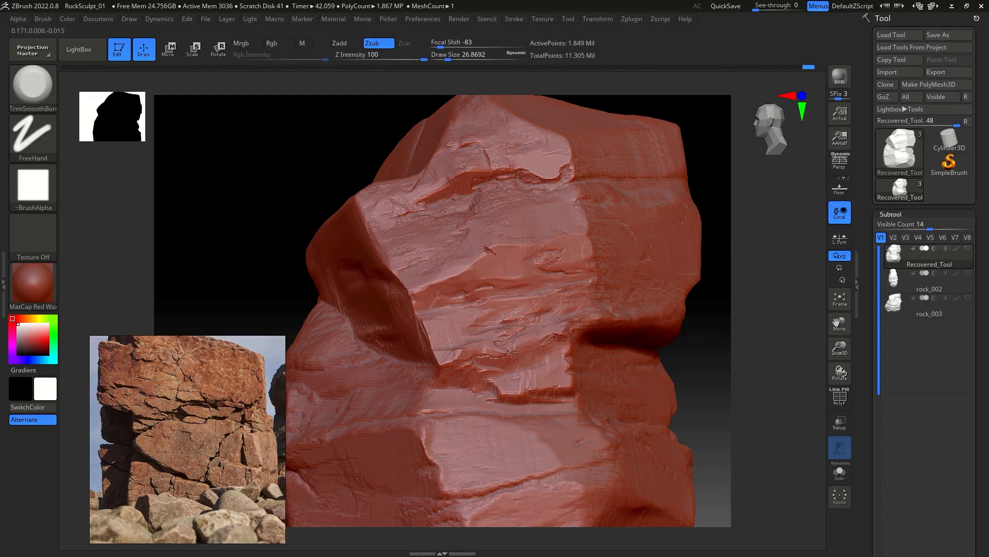
pyautogui.moveTo(504, 354)
pyautogui.mouseDown()
pyautogui.moveTo(499, 344)
pyautogui.moveTo(524, 327)
pyautogui.moveTo(504, 320)
pyautogui.moveTo(516, 309)
pyautogui.moveTo(492, 293)
pyautogui.moveTo(603, 326)
pyautogui.mouseUp()
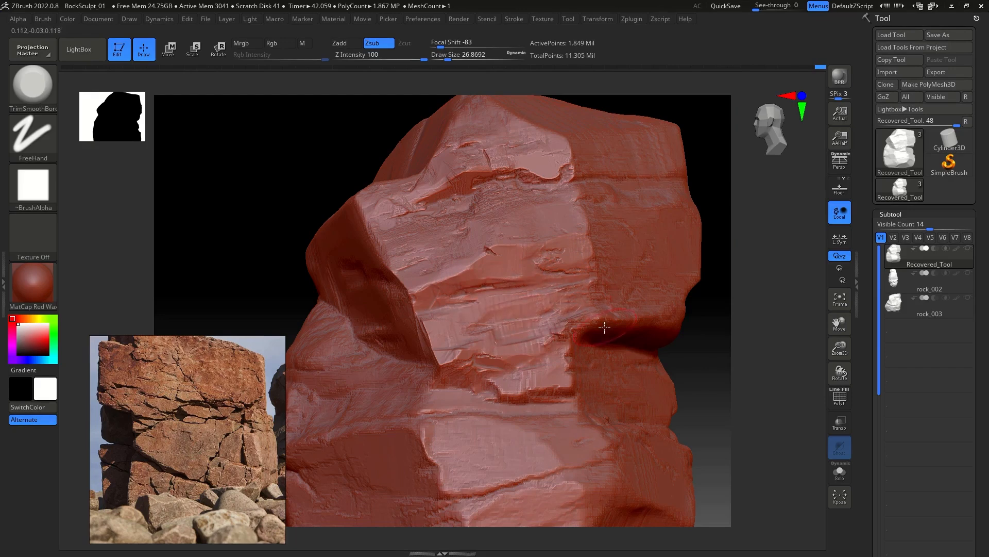
# Step: Stamp the rock-texture alpha into the recess under the upper block's overhang with the Standard brush
pyautogui.moveTo(668, 325)
pyautogui.mouseDown(button='right')
pyautogui.moveTo(696, 326)
pyautogui.moveTo(570, 291)
pyautogui.moveTo(380, 307)
pyautogui.moveTo(490, 311)
pyautogui.mouseUp(button='right')
pyautogui.press('b')
pyautogui.press('s')
pyautogui.press('t')
pyautogui.moveTo(672, 327); pyautogui.dragTo(640, 309, button='right')
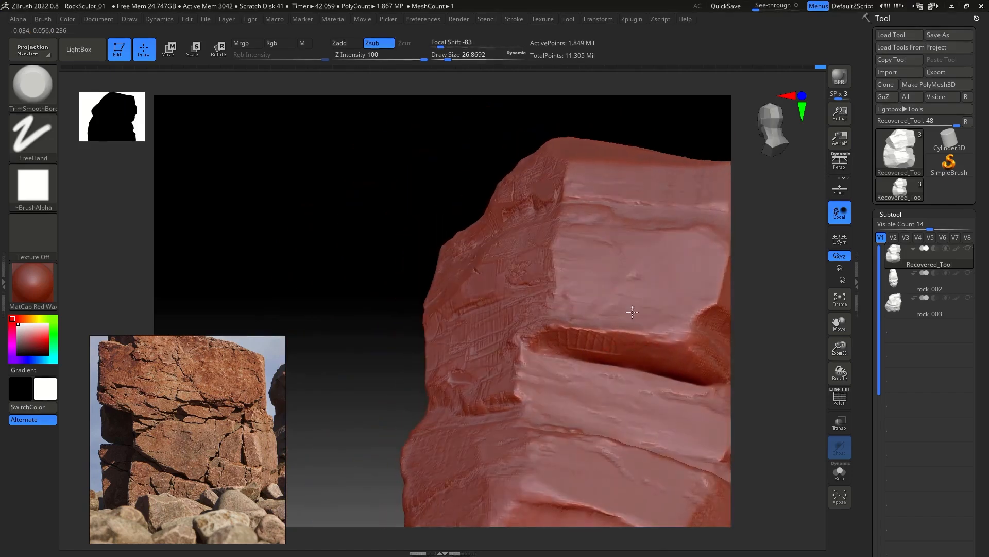
pyautogui.moveTo(603, 339)
pyautogui.mouseDown()
pyautogui.moveTo(587, 304)
pyautogui.moveTo(598, 361)
pyautogui.moveTo(592, 294)
pyautogui.moveTo(593, 335)
pyautogui.mouseUp()
# Step: Flatten the stamped texture in the recess under the overhang with the TrimSmoothBorder brush
pyautogui.press('b')
pyautogui.press('t')
pyautogui.press('s')
pyautogui.moveTo(406, 332); pyautogui.dragTo(612, 335, button='right')
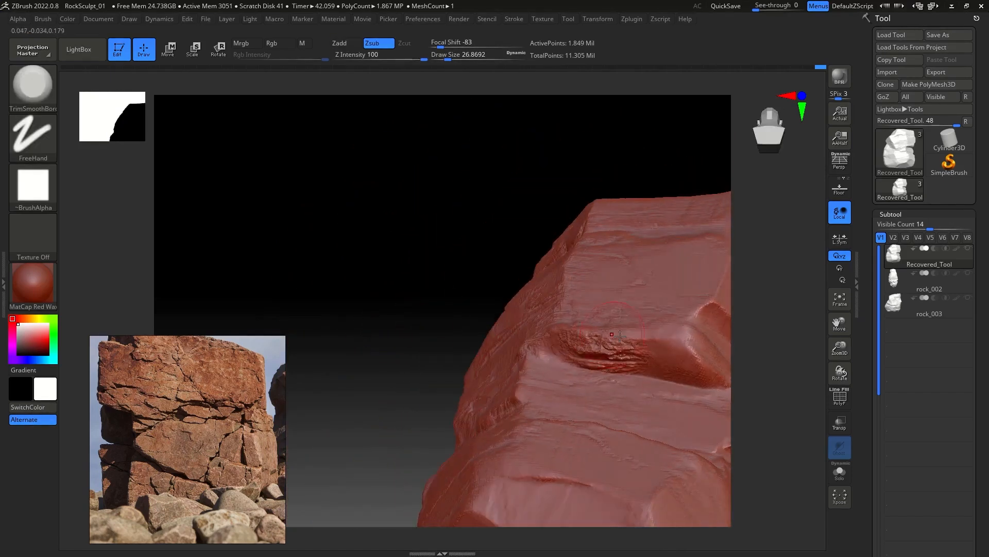
pyautogui.moveTo(580, 349); pyautogui.dragTo(615, 360)
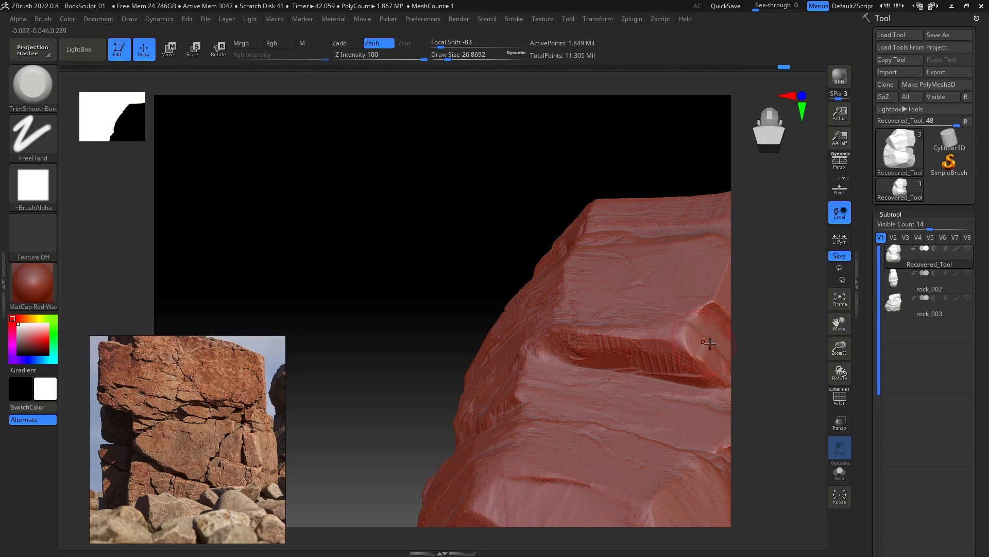
# Step: Add another Standard brush texture stamp along the overhang and switch back to the TrimSmoothBorder brush
pyautogui.moveTo(409, 309); pyautogui.dragTo(411, 339, button='right')
pyautogui.press('b')
pyautogui.press('s')
pyautogui.press('t')
pyautogui.press('b')
pyautogui.press('t')
pyautogui.press('s')
# Step: Stamp the rock-texture alpha onto the smooth slanted face near the rock's top with the Standard brush, undoing the trial stamps
pyautogui.moveTo(733, 349)
pyautogui.mouseDown(button='right')
pyautogui.moveTo(673, 331)
pyautogui.moveTo(689, 301)
pyautogui.moveTo(711, 345)
pyautogui.moveTo(549, 335)
pyautogui.moveTo(453, 309)
pyautogui.moveTo(409, 316)
pyautogui.moveTo(691, 303)
pyautogui.moveTo(697, 322)
pyautogui.moveTo(666, 285)
pyautogui.mouseUp(button='right')
pyautogui.moveTo(566, 229); pyautogui.dragTo(480, 279, button='right')
pyautogui.press('shift')
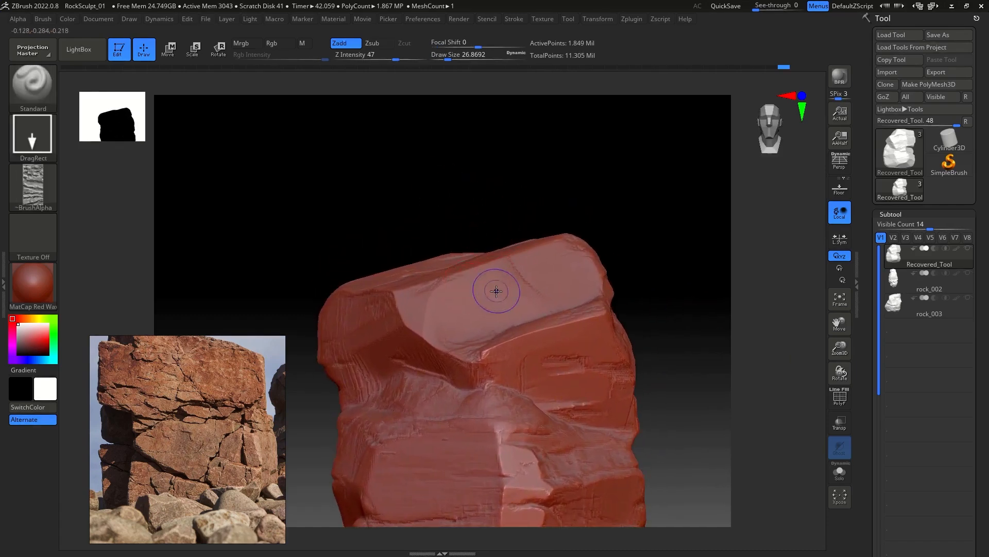
pyautogui.hotkey('ctrl', 'z')
pyautogui.hotkey('ctrl', 'z')
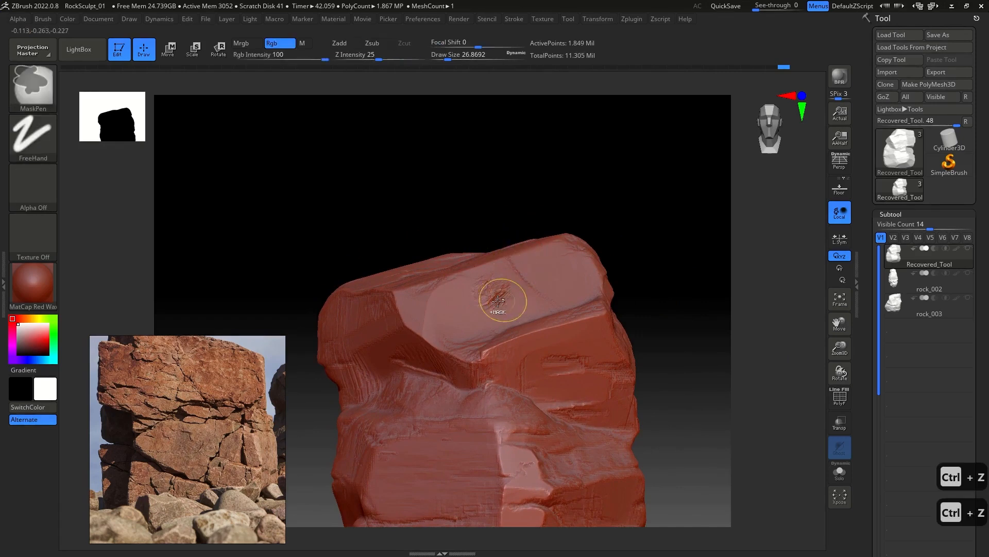
pyautogui.press('shift')
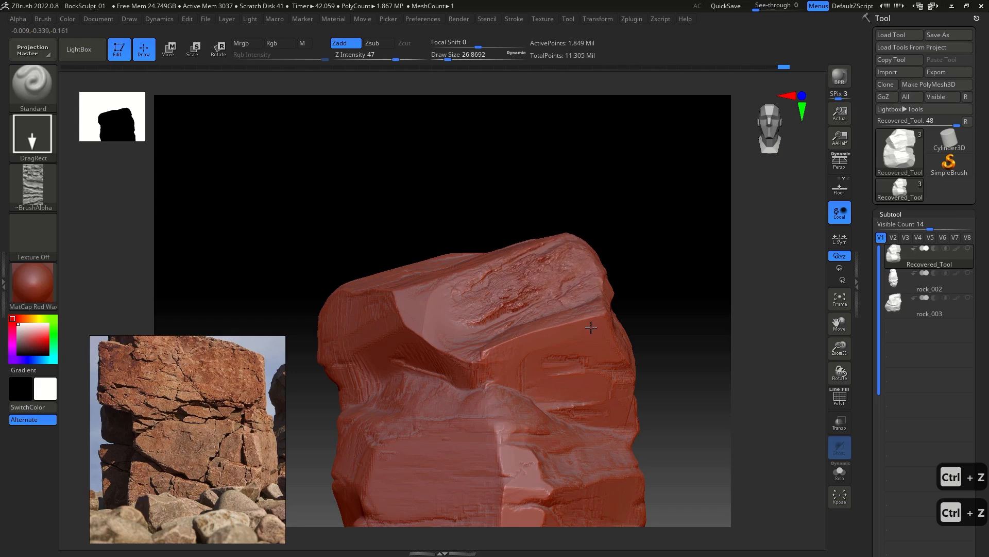
# Step: Extend the stamped texture toward the slanted face's lower corner and flatten patches of it with TrimSmoothBorder
pyautogui.moveTo(634, 311); pyautogui.dragTo(676, 323)
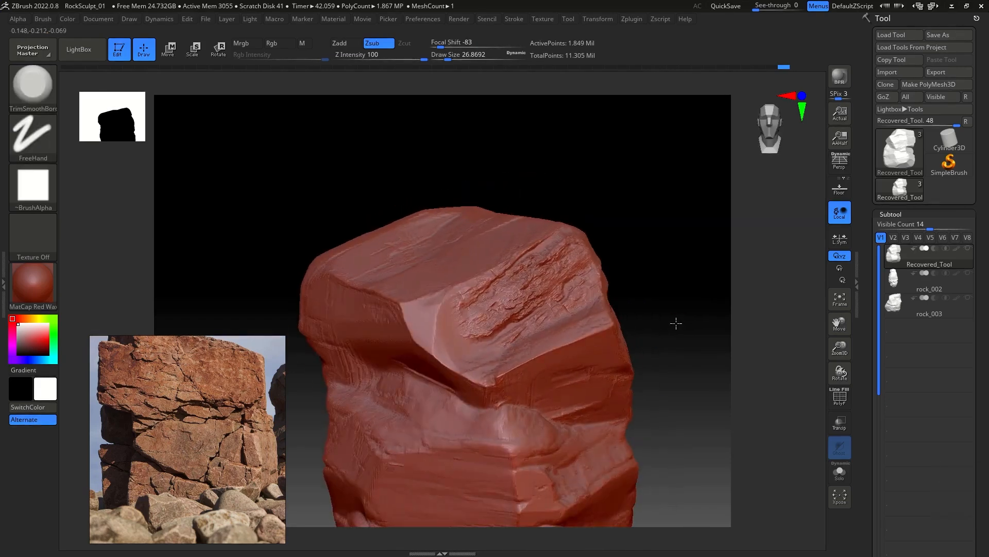
pyautogui.moveTo(425, 339); pyautogui.dragTo(464, 361)
pyautogui.press('shift')
pyautogui.moveTo(680, 293); pyautogui.dragTo(639, 264)
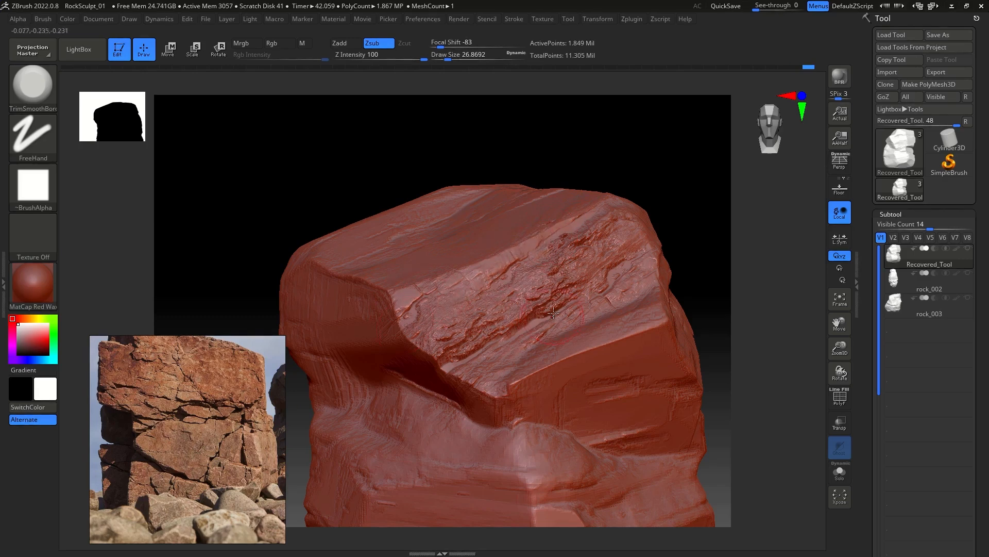
pyautogui.moveTo(518, 309)
pyautogui.mouseDown()
pyautogui.moveTo(517, 298)
pyautogui.moveTo(438, 353)
pyautogui.mouseUp()
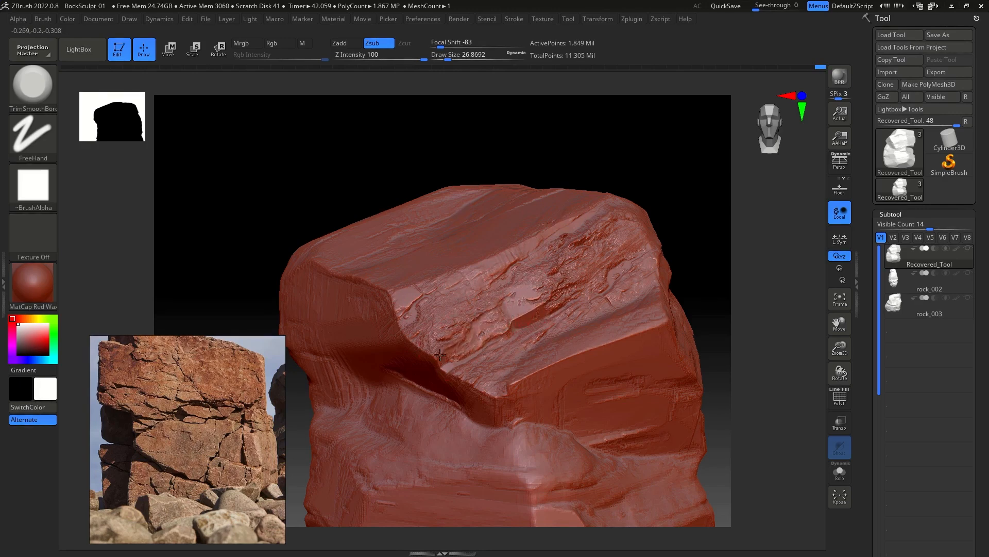
# Step: Undo the last trim strokes and rework the slanted face's stamped detail near its upper corner with TrimSmoothBorder
pyautogui.hotkey('ctrl', 'z')
pyautogui.hotkey('ctrl', 'z')
pyautogui.hotkey('ctrl', 'z')
pyautogui.hotkey('ctrl', 'z')
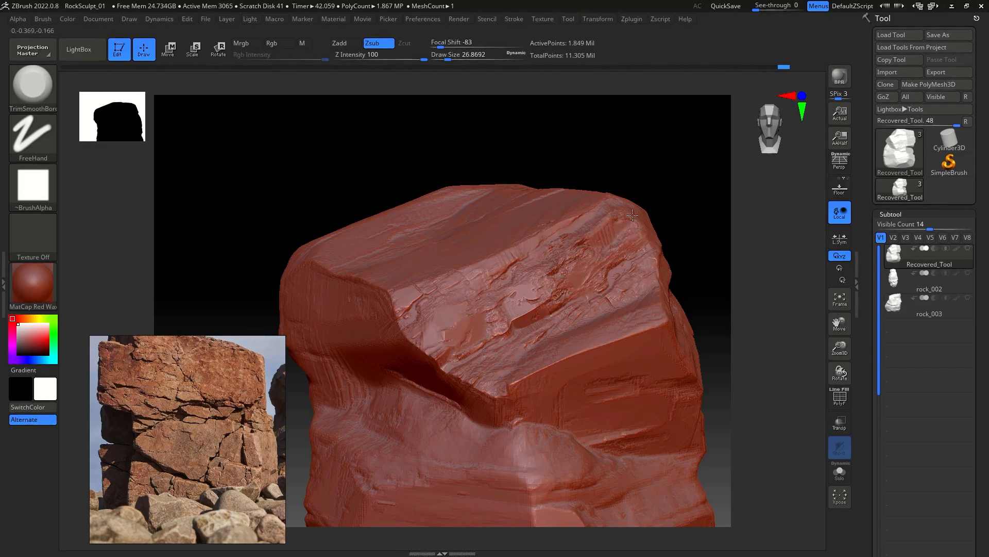
pyautogui.moveTo(624, 251); pyautogui.dragTo(621, 266)
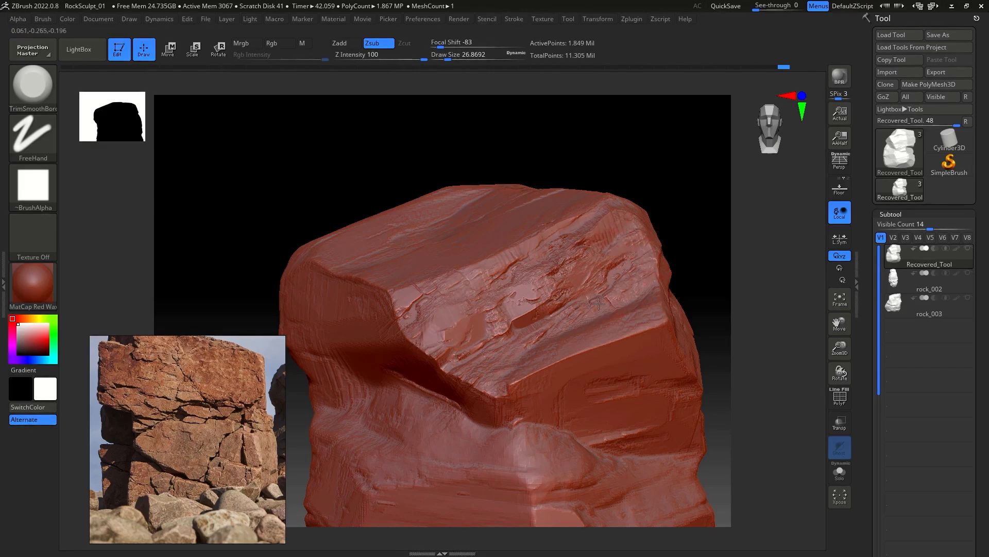
pyautogui.moveTo(726, 266); pyautogui.dragTo(553, 272)
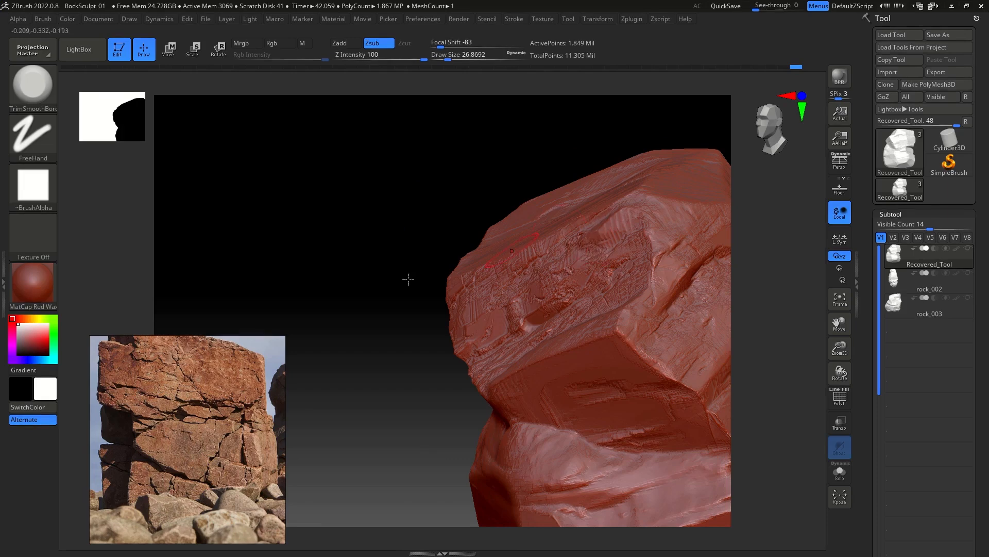
# Step: Cover the rock's top face with rock-texture stamps using the Standard brush
pyautogui.moveTo(351, 289)
pyautogui.mouseDown()
pyautogui.moveTo(687, 287)
pyautogui.moveTo(697, 237)
pyautogui.moveTo(711, 225)
pyautogui.moveTo(689, 258)
pyautogui.moveTo(707, 271)
pyautogui.moveTo(702, 313)
pyautogui.mouseUp()
pyautogui.moveTo(678, 251)
pyautogui.mouseDown()
pyautogui.moveTo(700, 285)
pyautogui.moveTo(653, 254)
pyautogui.moveTo(659, 289)
pyautogui.moveTo(512, 303)
pyautogui.mouseUp()
pyautogui.moveTo(384, 298); pyautogui.dragTo(272, 329)
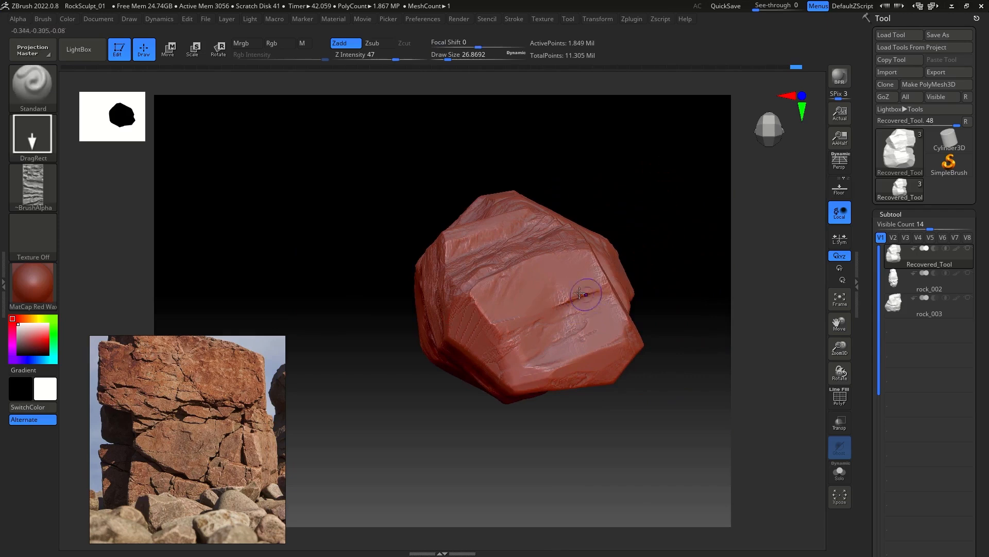
pyautogui.moveTo(551, 240); pyautogui.dragTo(520, 219)
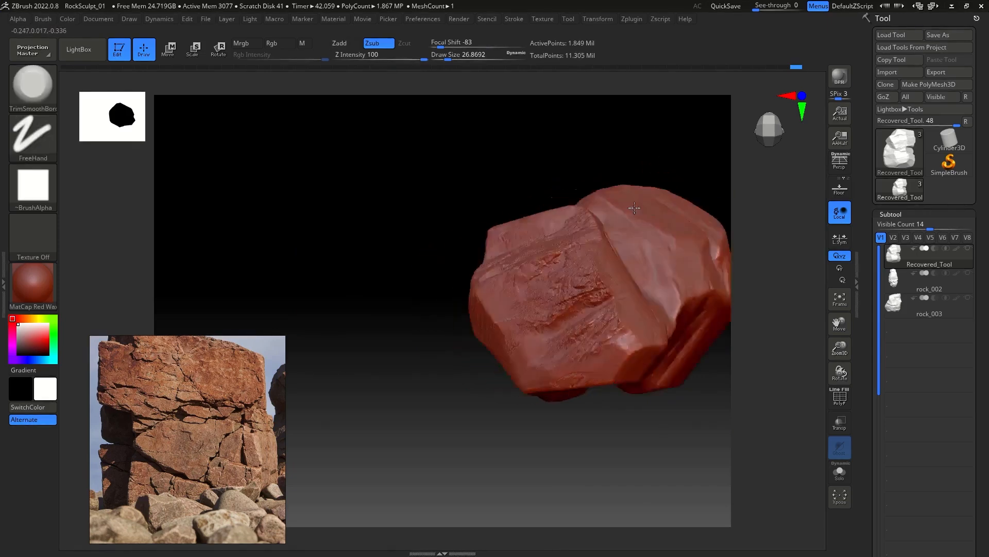
pyautogui.moveTo(634, 207); pyautogui.dragTo(660, 203)
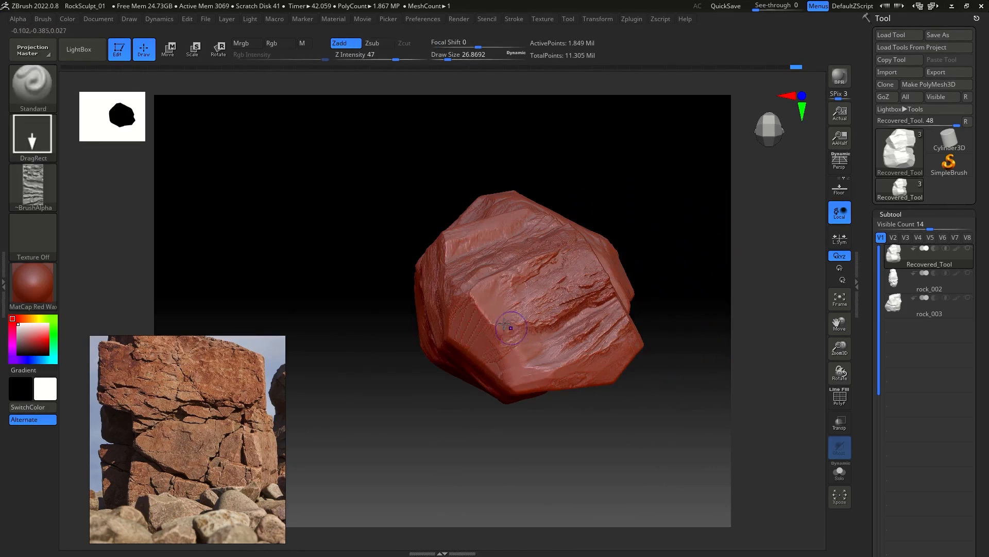
pyautogui.moveTo(504, 323); pyautogui.dragTo(510, 332)
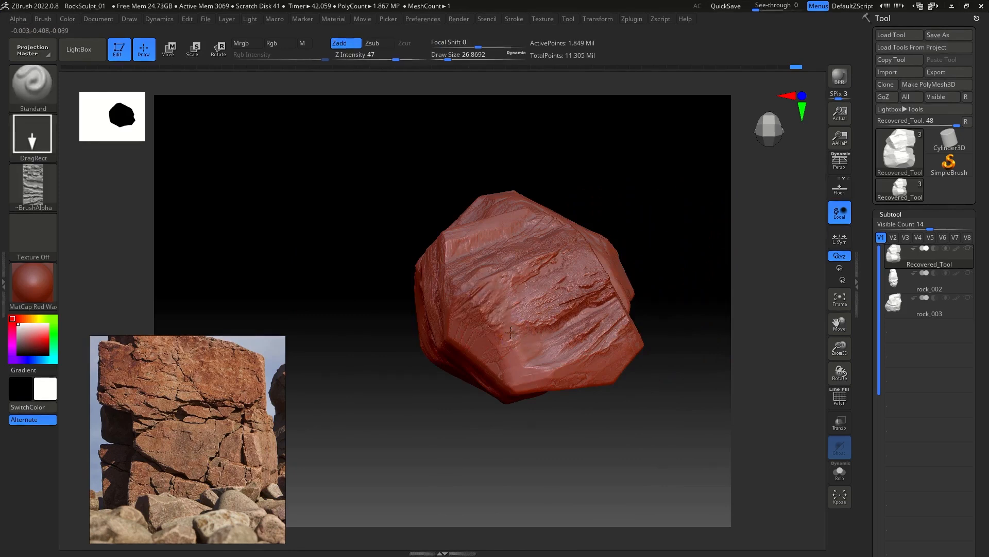
pyautogui.moveTo(525, 377); pyautogui.dragTo(510, 322)
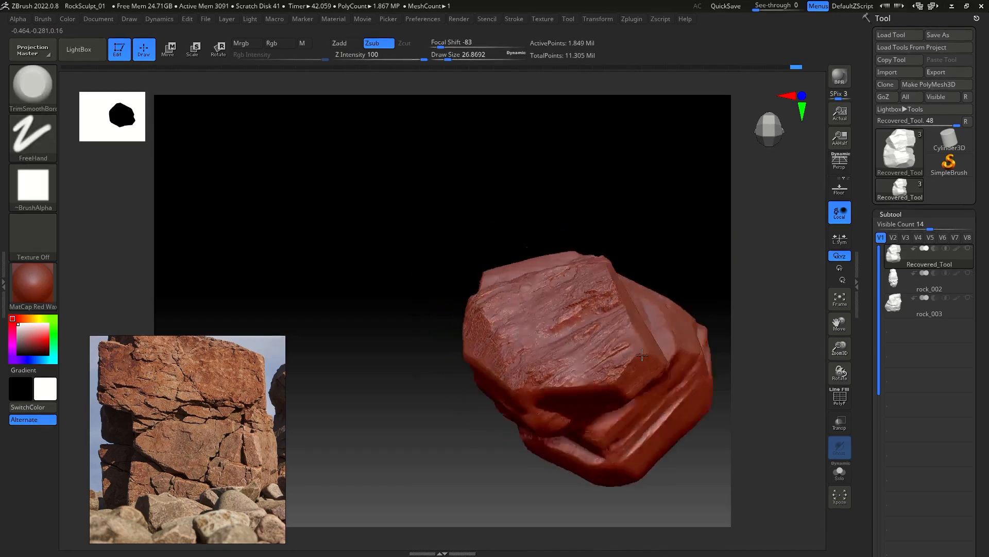
# Step: Set the TrimSmoothBorder draw size to about 41 and flatten the stamped texture along the upper edge of the top face
pyautogui.moveTo(643, 354); pyautogui.dragTo(509, 231, button='right')
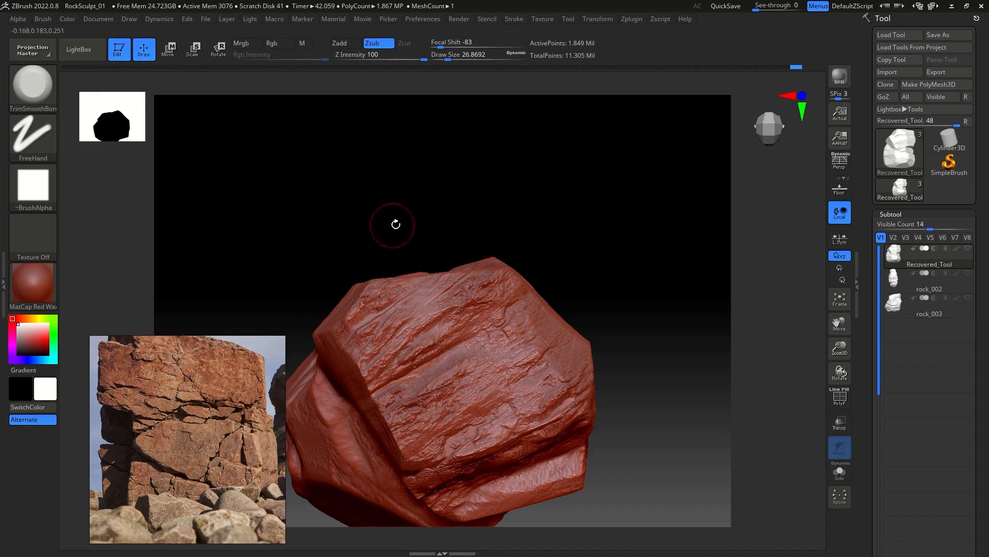
pyautogui.moveTo(395, 224); pyautogui.dragTo(402, 232, button='right')
pyautogui.press('s')
pyautogui.moveTo(395, 234); pyautogui.dragTo(399, 234)
pyautogui.moveTo(377, 298); pyautogui.dragTo(355, 306)
pyautogui.moveTo(476, 299)
pyautogui.mouseDown()
pyautogui.moveTo(495, 296)
pyautogui.moveTo(475, 287)
pyautogui.moveTo(456, 326)
pyautogui.mouseUp()
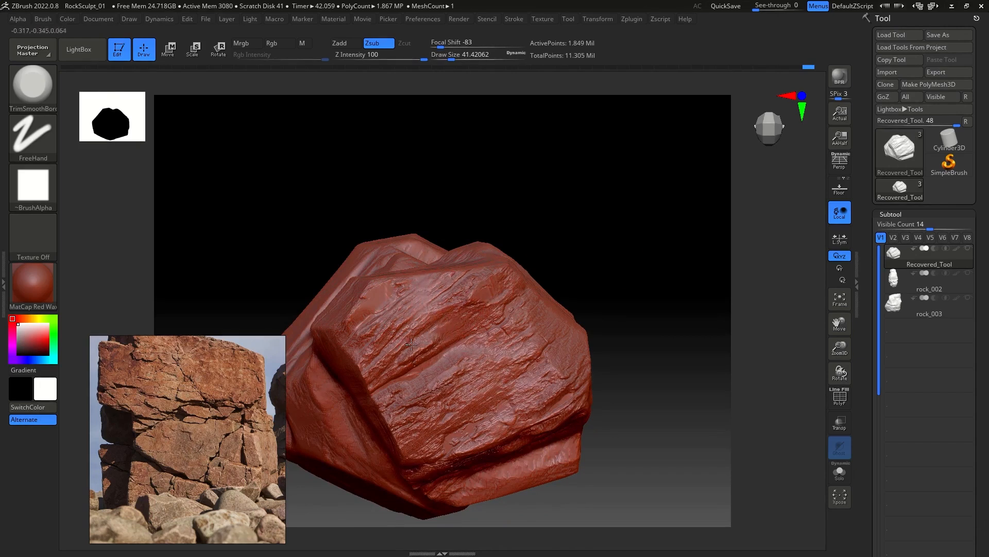
# Step: Flatten patches of the stamped texture across the middle of the top face with TrimSmoothBorder strokes
pyautogui.moveTo(411, 360)
pyautogui.mouseDown()
pyautogui.moveTo(398, 369)
pyautogui.moveTo(384, 356)
pyautogui.moveTo(397, 335)
pyautogui.moveTo(492, 286)
pyautogui.mouseUp()
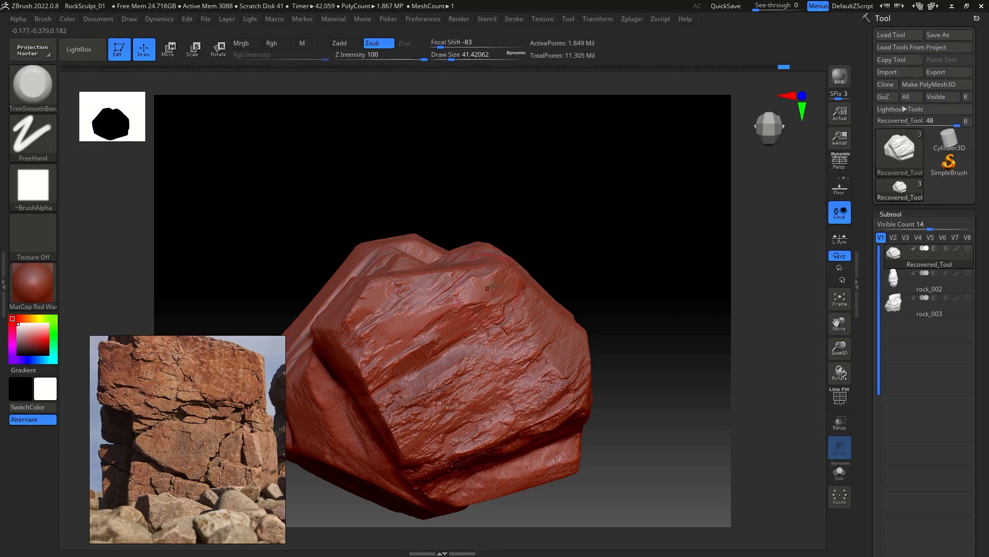
pyautogui.moveTo(386, 292); pyautogui.dragTo(396, 355)
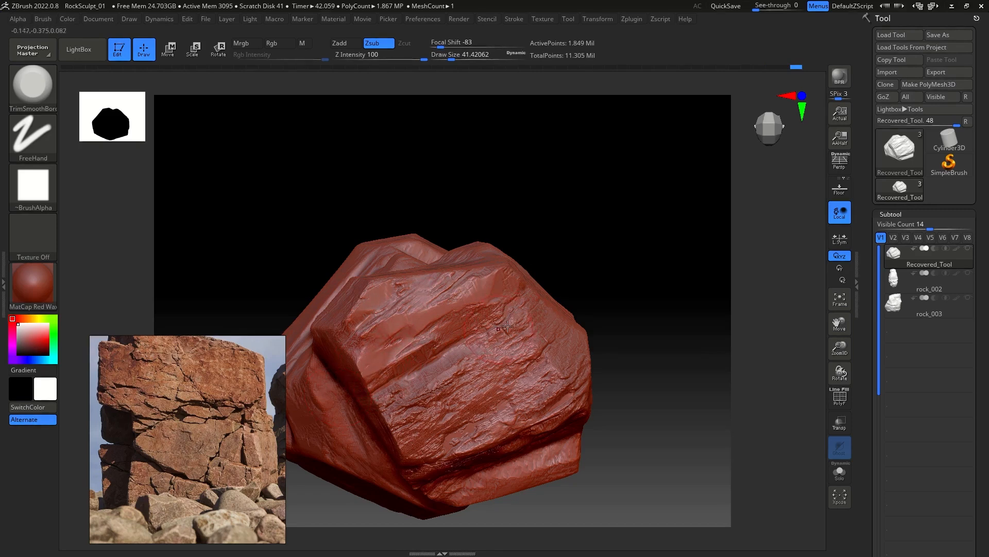
pyautogui.moveTo(481, 311)
pyautogui.mouseDown()
pyautogui.moveTo(498, 334)
pyautogui.moveTo(477, 305)
pyautogui.moveTo(438, 293)
pyautogui.mouseUp()
pyautogui.moveTo(583, 258)
pyautogui.mouseDown()
pyautogui.moveTo(653, 242)
pyautogui.moveTo(647, 261)
pyautogui.moveTo(636, 252)
pyautogui.moveTo(581, 281)
pyautogui.mouseUp()
pyautogui.moveTo(453, 361); pyautogui.dragTo(440, 380)
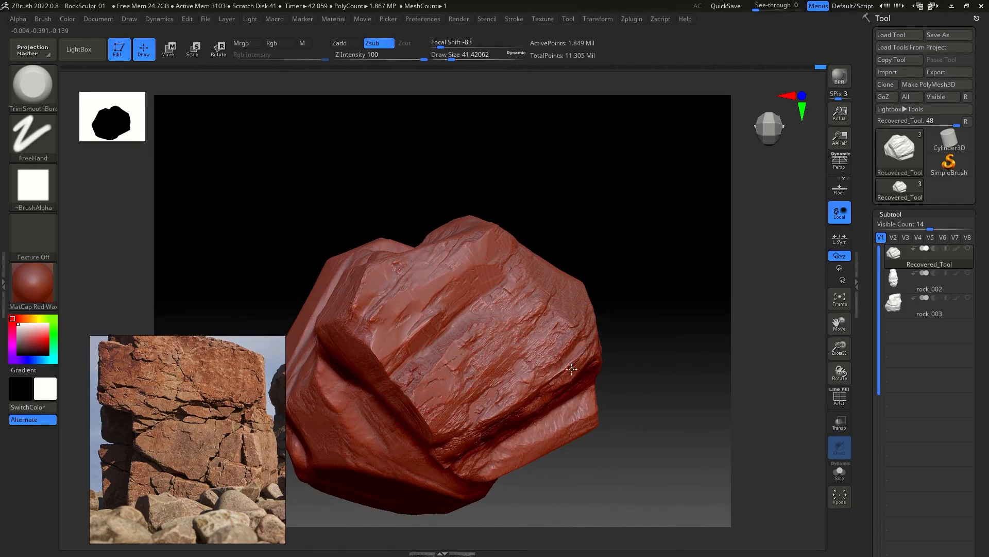
# Step: Trim the stamped detail along the ledges and outer edges of the top face
pyautogui.moveTo(654, 330); pyautogui.dragTo(636, 298)
pyautogui.moveTo(567, 331); pyautogui.dragTo(574, 346)
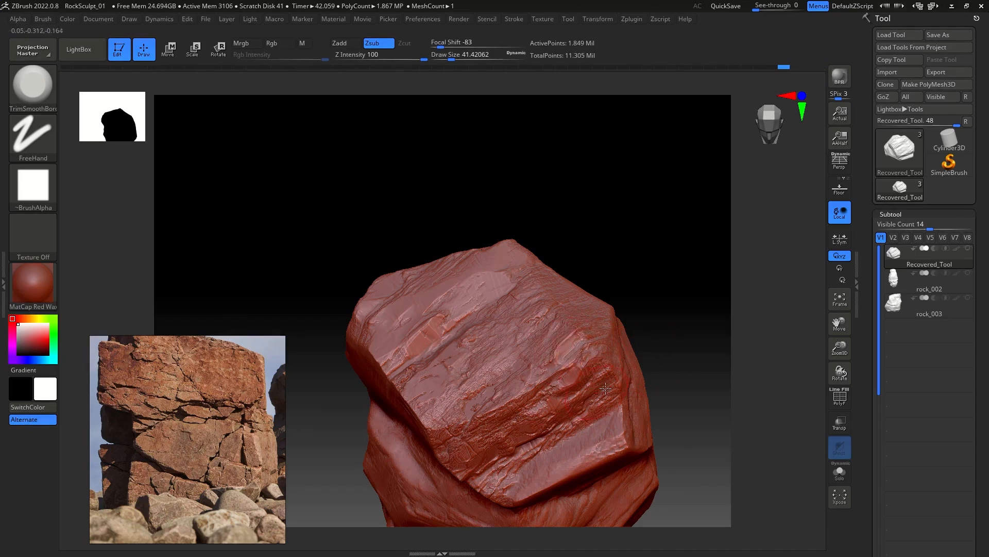
pyautogui.moveTo(646, 329)
pyautogui.mouseDown()
pyautogui.moveTo(678, 302)
pyautogui.moveTo(638, 360)
pyautogui.mouseUp()
pyautogui.moveTo(604, 400); pyautogui.dragTo(592, 384)
pyautogui.moveTo(508, 411)
pyautogui.mouseDown()
pyautogui.moveTo(521, 421)
pyautogui.moveTo(469, 435)
pyautogui.mouseUp()
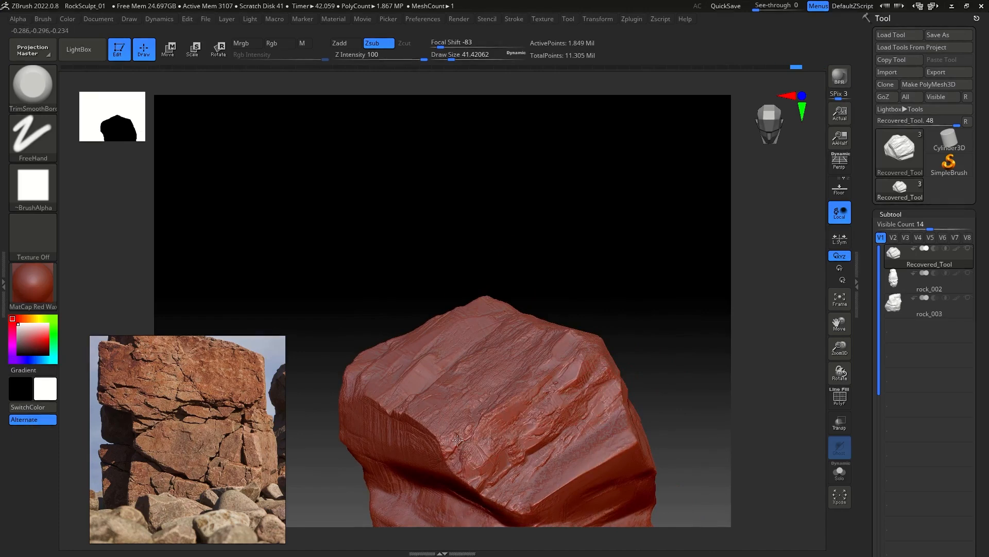
pyautogui.moveTo(578, 269)
pyautogui.mouseDown()
pyautogui.moveTo(587, 244)
pyautogui.moveTo(580, 322)
pyautogui.moveTo(601, 325)
pyautogui.moveTo(730, 239)
pyautogui.moveTo(636, 263)
pyautogui.moveTo(579, 325)
pyautogui.moveTo(701, 352)
pyautogui.moveTo(709, 294)
pyautogui.moveTo(665, 256)
pyautogui.moveTo(708, 287)
pyautogui.moveTo(643, 302)
pyautogui.moveTo(625, 355)
pyautogui.moveTo(590, 376)
pyautogui.moveTo(618, 315)
pyautogui.moveTo(385, 336)
pyautogui.mouseUp()
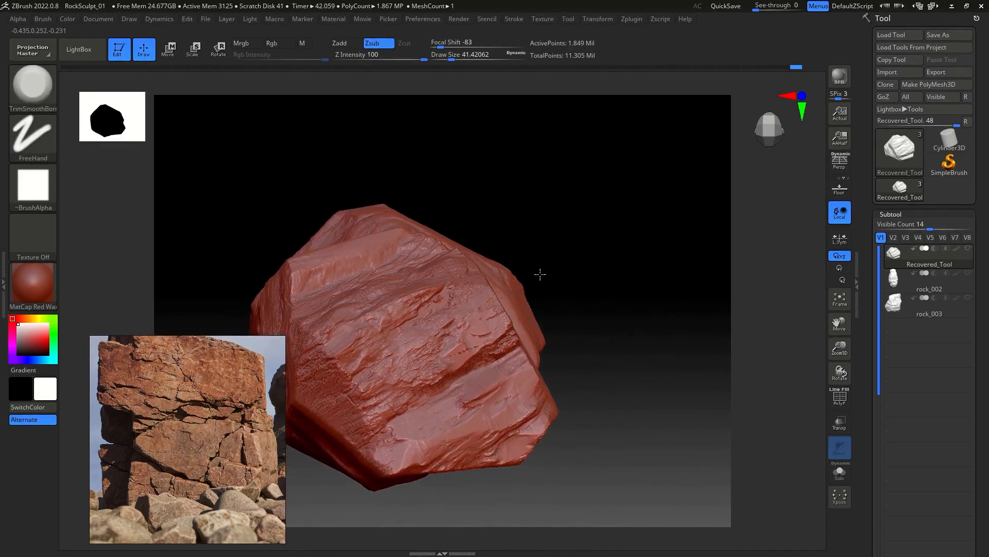
pyautogui.moveTo(541, 275); pyautogui.dragTo(442, 341)
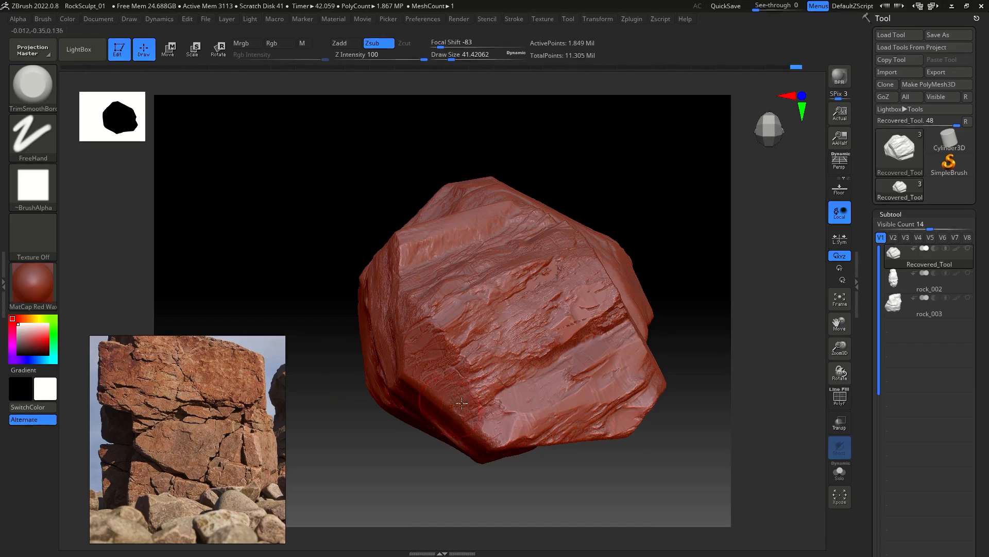
# Step: Try a texture stamp on the upper side face, undo it, and lower the Standard brush Z Intensity to 28
pyautogui.moveTo(262, 299)
pyautogui.mouseDown()
pyautogui.moveTo(332, 243)
pyautogui.moveTo(316, 212)
pyautogui.moveTo(331, 232)
pyautogui.moveTo(532, 197)
pyautogui.mouseUp()
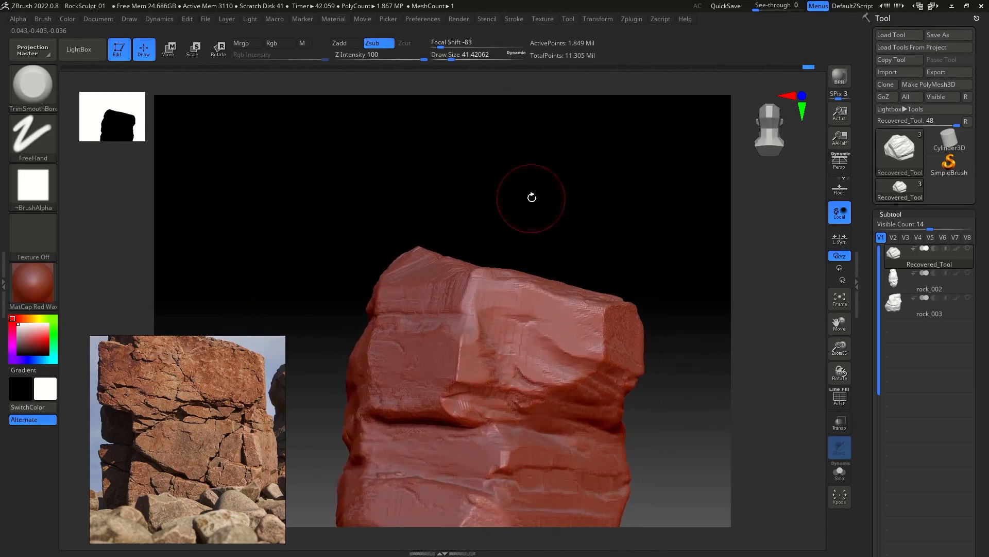
pyautogui.press('b')
pyautogui.press('s')
pyautogui.press('t')
pyautogui.moveTo(568, 330); pyautogui.dragTo(577, 366)
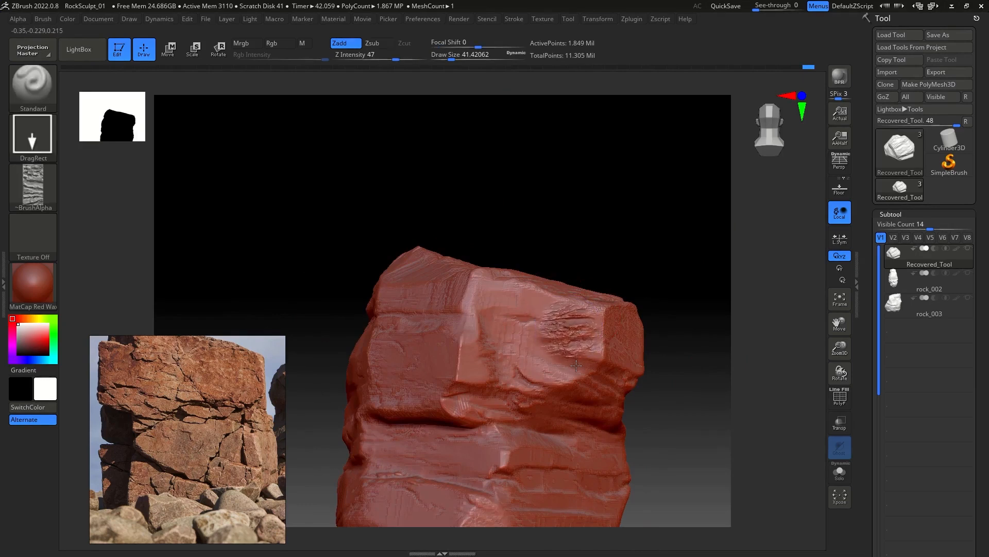
pyautogui.hotkey('ctrl', 'z')
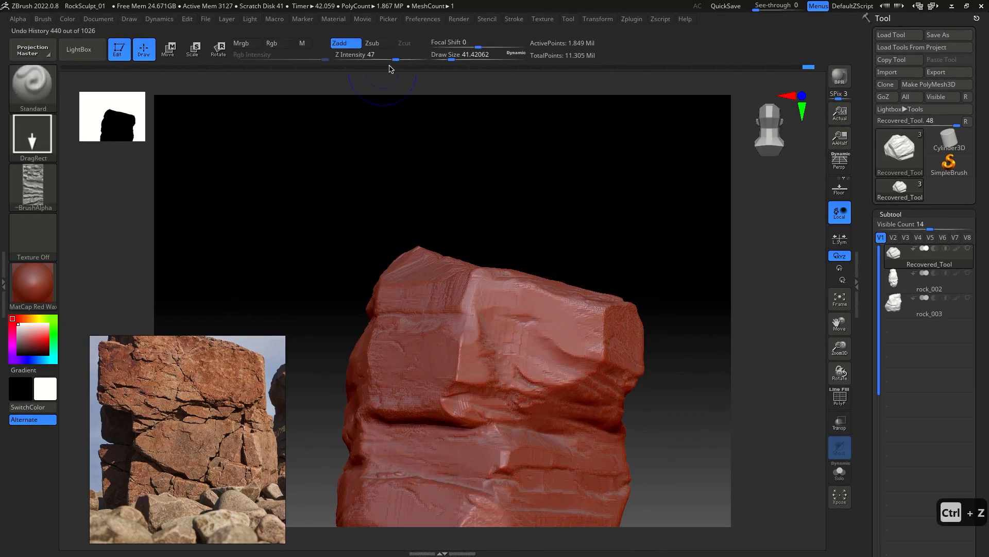
pyautogui.moveTo(394, 60); pyautogui.dragTo(389, 60)
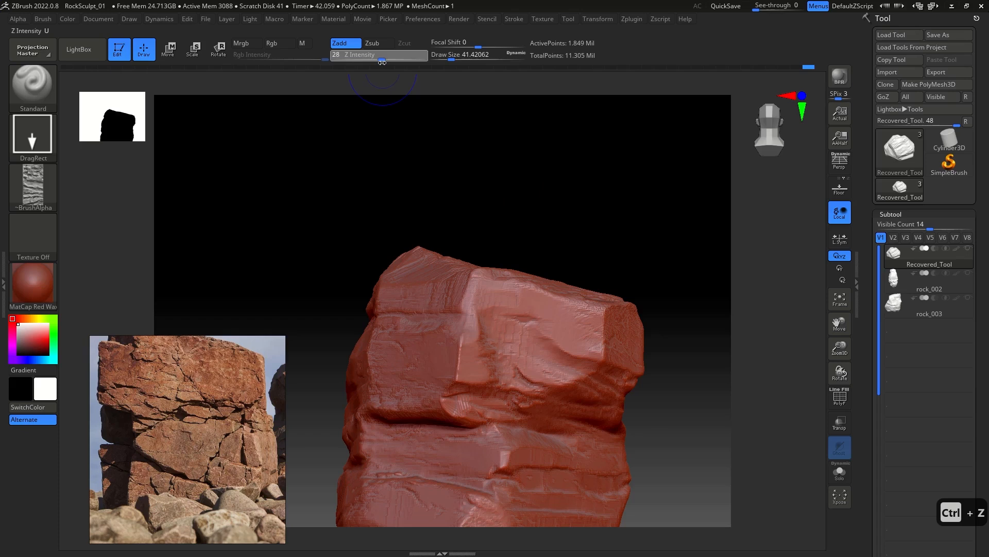
# Step: Stamp the rock-texture alpha at the reduced intensity onto the upper side face near its corner
pyautogui.press('b')
pyautogui.press('t')
pyautogui.press('s')
pyautogui.moveTo(658, 218); pyautogui.dragTo(483, 147)
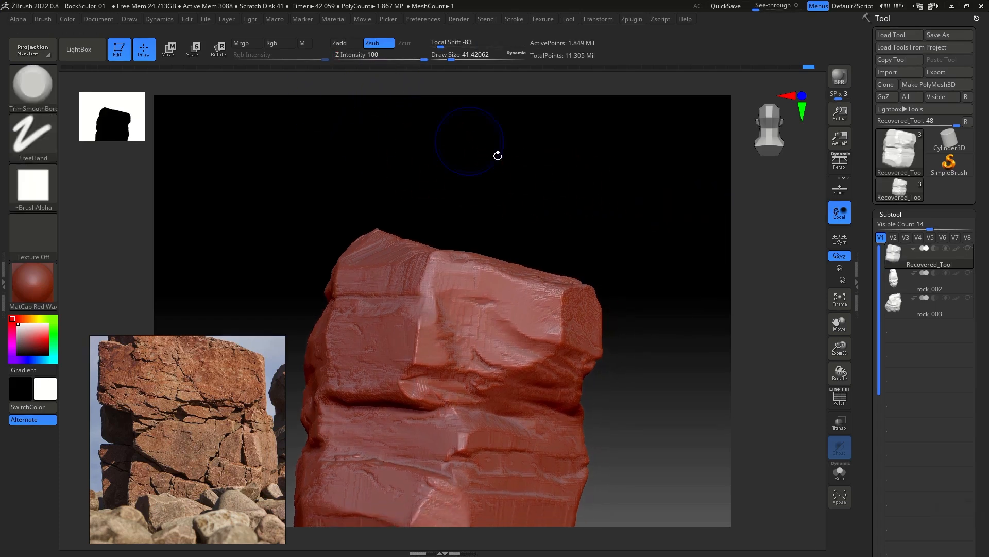
pyautogui.press('b')
pyautogui.press('s')
pyautogui.press('t')
pyautogui.moveTo(519, 316)
pyautogui.mouseDown()
pyautogui.moveTo(563, 249)
pyautogui.moveTo(545, 252)
pyautogui.mouseUp()
# Step: Flatten parts of the stamped rock texture on the upper side face beside its corner with the TrimSmoothBorder brush
pyautogui.press('b')
pyautogui.press('t')
pyautogui.press('s')
pyautogui.keyDown('ctrl'); pyautogui.moveTo(581, 237); pyautogui.dragTo(586, 243, button='right'); pyautogui.keyUp('ctrl')
pyautogui.moveTo(586, 243)
pyautogui.mouseDown()
pyautogui.moveTo(557, 194)
pyautogui.moveTo(587, 199)
pyautogui.moveTo(532, 205)
pyautogui.moveTo(565, 222)
pyautogui.mouseUp()
pyautogui.keyDown('ctrl'); pyautogui.moveTo(565, 222); pyautogui.dragTo(561, 190, button='right'); pyautogui.keyUp('ctrl')
pyautogui.moveTo(562, 190); pyautogui.dragTo(536, 248)
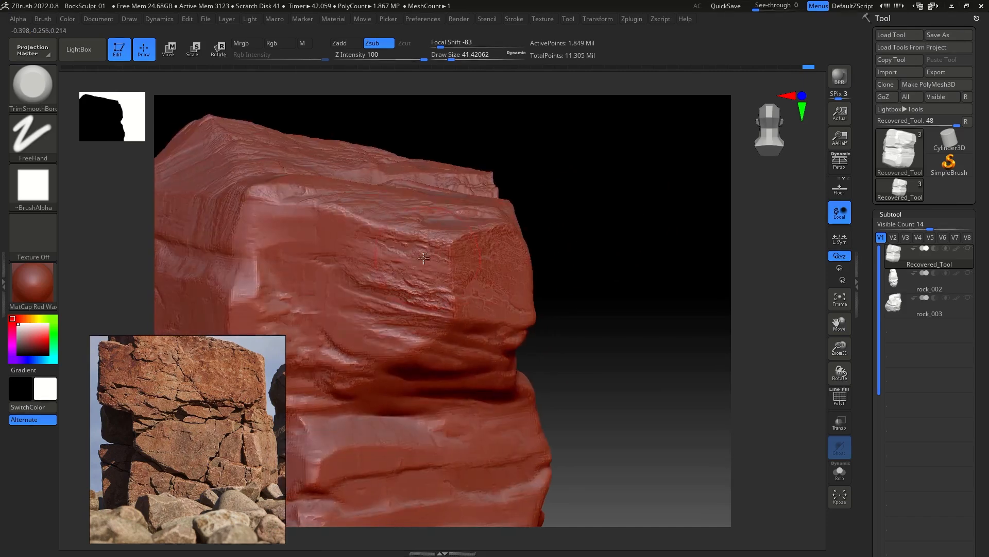
pyautogui.moveTo(427, 248); pyautogui.dragTo(416, 246)
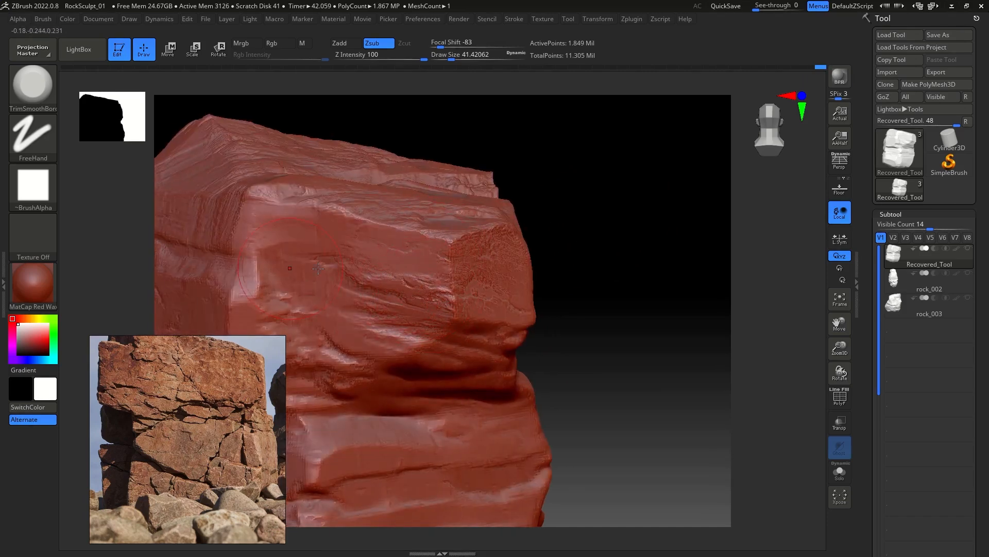
# Step: Stamp the rock alpha onto the smooth part of the upper side face and trim patches of it flat
pyautogui.moveTo(582, 232)
pyautogui.mouseDown()
pyautogui.moveTo(616, 192)
pyautogui.moveTo(574, 217)
pyautogui.moveTo(626, 179)
pyautogui.mouseUp()
pyautogui.press('2')
pyautogui.moveTo(350, 224)
pyautogui.mouseDown()
pyautogui.moveTo(291, 177)
pyautogui.moveTo(369, 135)
pyautogui.moveTo(346, 174)
pyautogui.moveTo(313, 163)
pyautogui.moveTo(371, 209)
pyautogui.moveTo(332, 217)
pyautogui.mouseUp()
pyautogui.press('1')
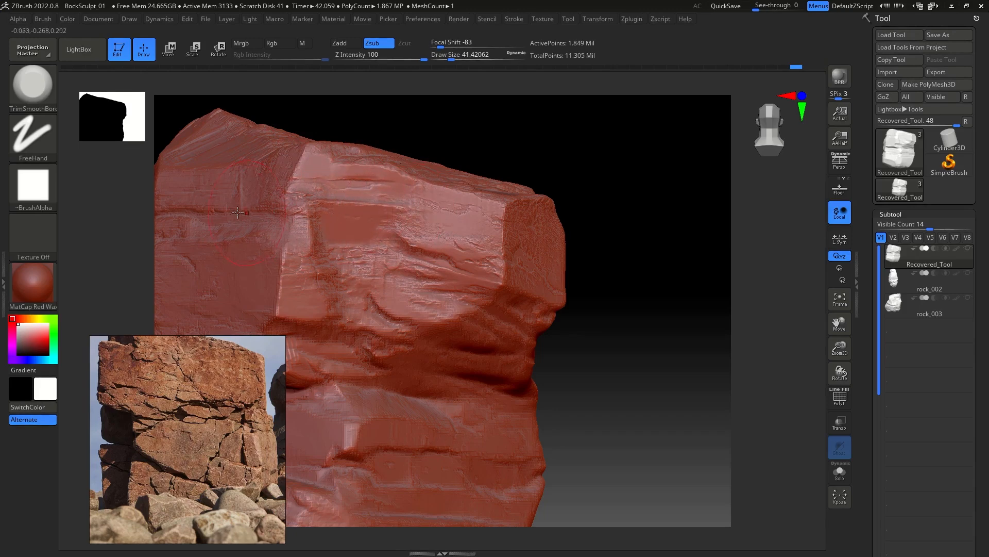
pyautogui.moveTo(365, 269)
pyautogui.mouseDown()
pyautogui.moveTo(423, 239)
pyautogui.moveTo(459, 249)
pyautogui.moveTo(483, 233)
pyautogui.mouseUp()
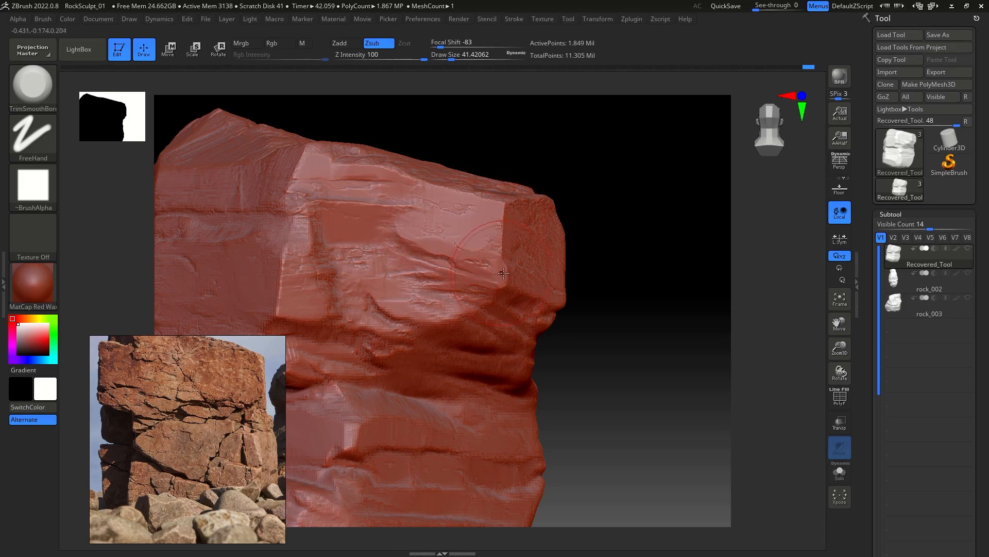
# Step: Stamp the rock alpha onto the underside of the upper block with the Standard brush at Z Intensity 28
pyautogui.moveTo(672, 222)
pyautogui.mouseDown()
pyautogui.moveTo(662, 230)
pyautogui.moveTo(675, 232)
pyautogui.mouseUp()
pyautogui.press('shift')
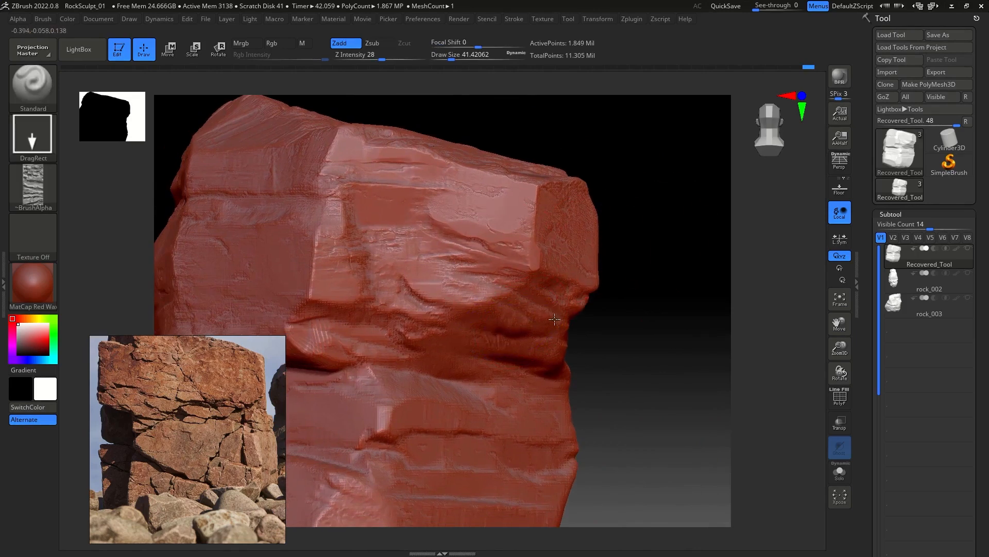
pyautogui.moveTo(523, 301)
pyautogui.mouseDown()
pyautogui.moveTo(657, 265)
pyautogui.moveTo(618, 252)
pyautogui.moveTo(636, 267)
pyautogui.moveTo(632, 252)
pyautogui.mouseUp()
# Step: Trim the stamped detail under the upper block and around its neighbouring faces with TrimSmoothBorder strokes
pyautogui.press('b')
pyautogui.press('t')
pyautogui.press('s')
pyautogui.moveTo(686, 265); pyautogui.dragTo(590, 282, button='right')
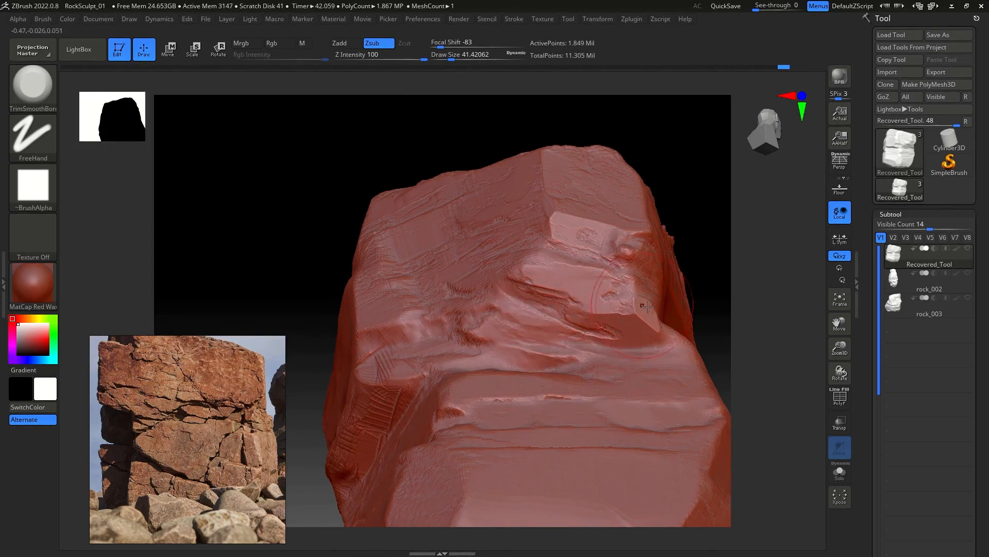
pyautogui.moveTo(698, 238)
pyautogui.mouseDown()
pyautogui.moveTo(722, 292)
pyautogui.moveTo(711, 281)
pyautogui.moveTo(740, 293)
pyautogui.moveTo(694, 301)
pyautogui.moveTo(706, 301)
pyautogui.moveTo(669, 287)
pyautogui.moveTo(722, 303)
pyautogui.moveTo(714, 298)
pyautogui.mouseUp()
pyautogui.moveTo(465, 229); pyautogui.dragTo(546, 242)
pyautogui.moveTo(495, 221); pyautogui.dragTo(551, 221)
pyautogui.moveTo(433, 245); pyautogui.dragTo(469, 242)
pyautogui.press('shift')
pyautogui.keyDown('shift'); pyautogui.moveTo(471, 161); pyautogui.dragTo(487, 172); pyautogui.keyUp('shift')
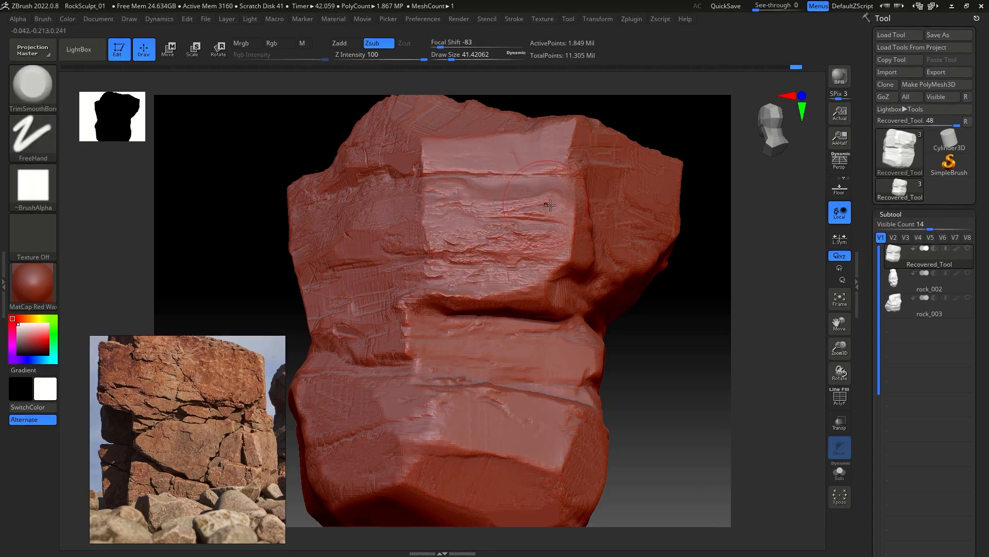
# Step: Reduce the trim brush's Draw Size to about 26.87 and flatten small patches of the upper block's striated face
pyautogui.press('s')
pyautogui.moveTo(517, 209)
pyautogui.mouseDown()
pyautogui.moveTo(471, 211)
pyautogui.moveTo(499, 205)
pyautogui.mouseUp()
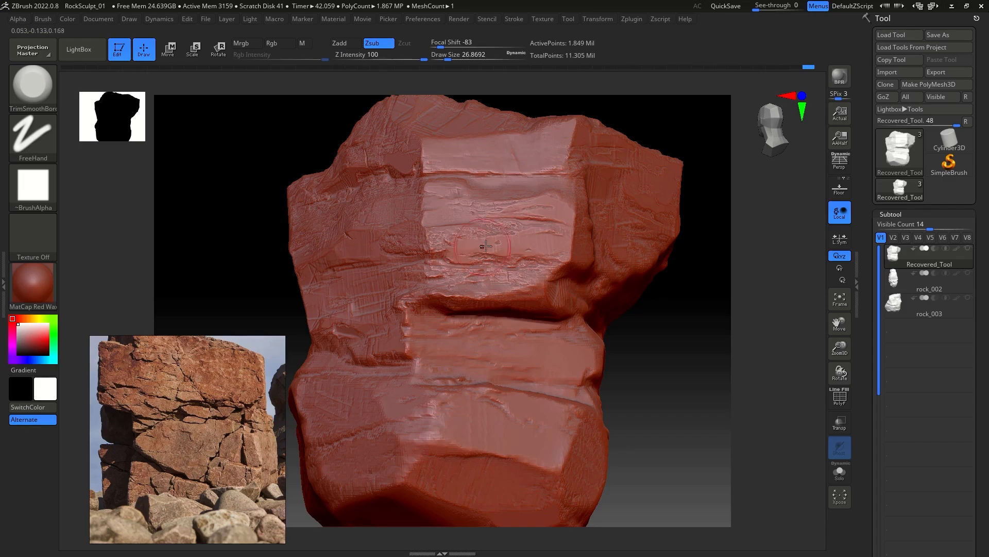
pyautogui.moveTo(431, 243); pyautogui.dragTo(435, 240)
pyautogui.hotkey('ctrl', 'z')
pyautogui.moveTo(525, 261); pyautogui.dragTo(543, 234)
# Step: Stamp the rock alpha onto the smooth face of the upper block on the rock's other side
pyautogui.moveTo(653, 265)
pyautogui.mouseDown()
pyautogui.moveTo(725, 303)
pyautogui.moveTo(607, 268)
pyautogui.moveTo(643, 268)
pyautogui.mouseUp()
pyautogui.press('b')
pyautogui.press('s')
pyautogui.press('t')
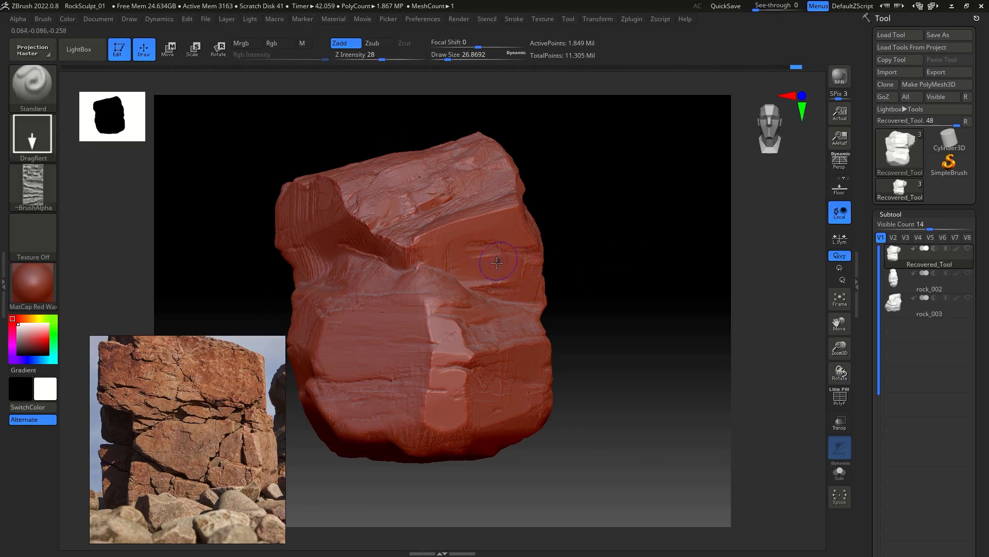
pyautogui.moveTo(488, 245); pyautogui.dragTo(520, 273)
# Step: Trim the edges and centre of that newly stamped face with the TrimSmoothBorder brush
pyautogui.press('b')
pyautogui.press('t')
pyautogui.press('s')
pyautogui.moveTo(598, 206)
pyautogui.mouseDown()
pyautogui.moveTo(570, 190)
pyautogui.moveTo(504, 217)
pyautogui.mouseUp()
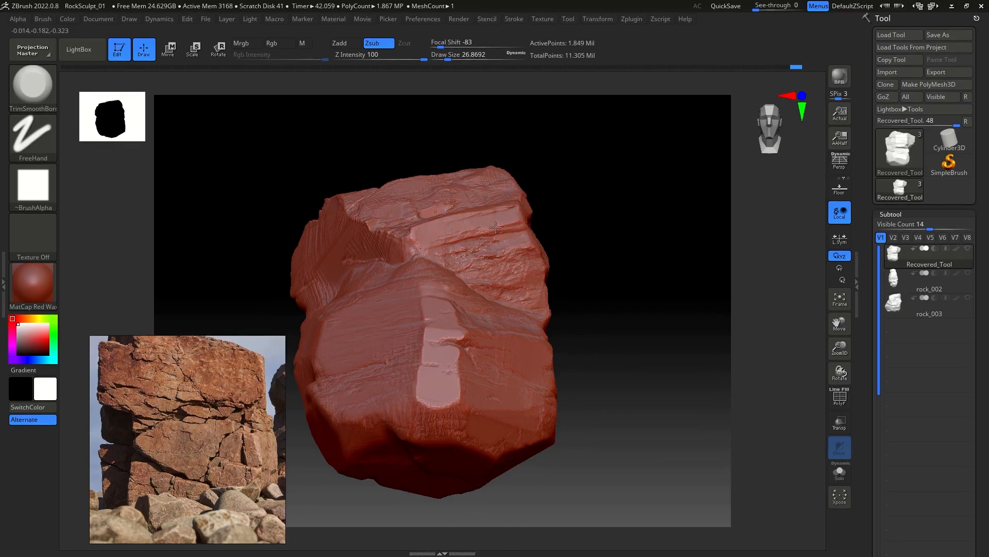
pyautogui.moveTo(552, 205)
pyautogui.mouseDown()
pyautogui.moveTo(621, 216)
pyautogui.moveTo(523, 239)
pyautogui.mouseUp()
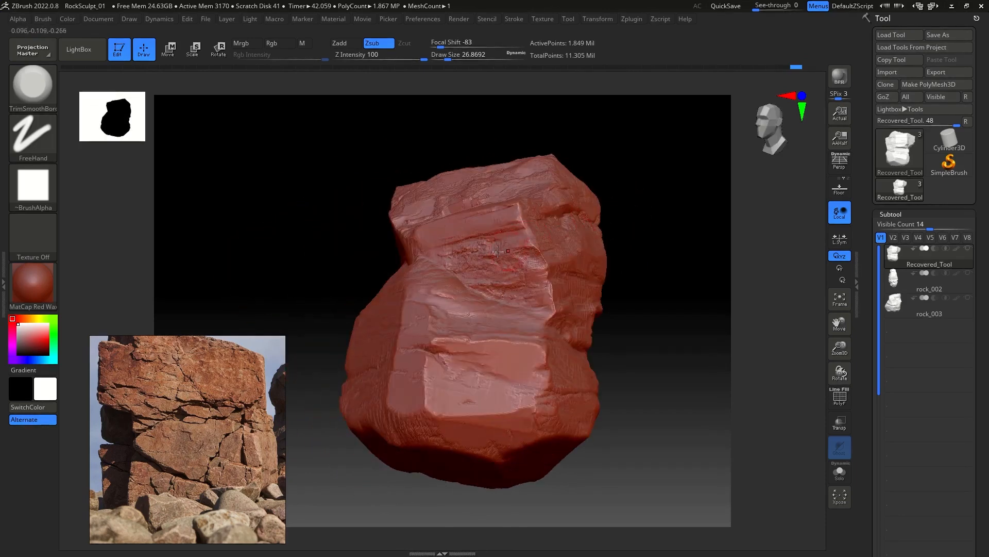
pyautogui.moveTo(326, 270); pyautogui.dragTo(529, 263)
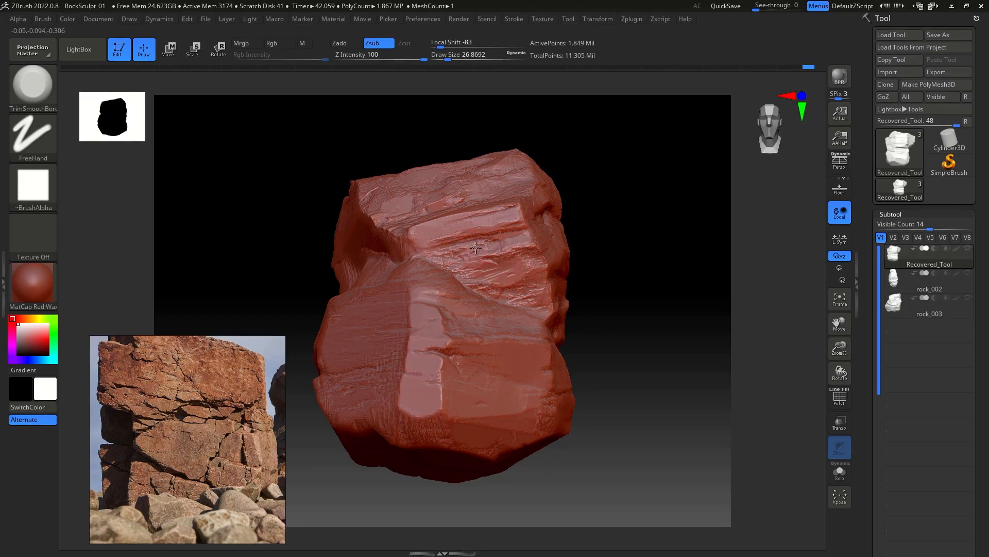
pyautogui.moveTo(631, 250)
pyautogui.mouseDown()
pyautogui.moveTo(666, 276)
pyautogui.moveTo(590, 297)
pyautogui.moveTo(625, 283)
pyautogui.moveTo(620, 261)
pyautogui.moveTo(651, 248)
pyautogui.mouseUp()
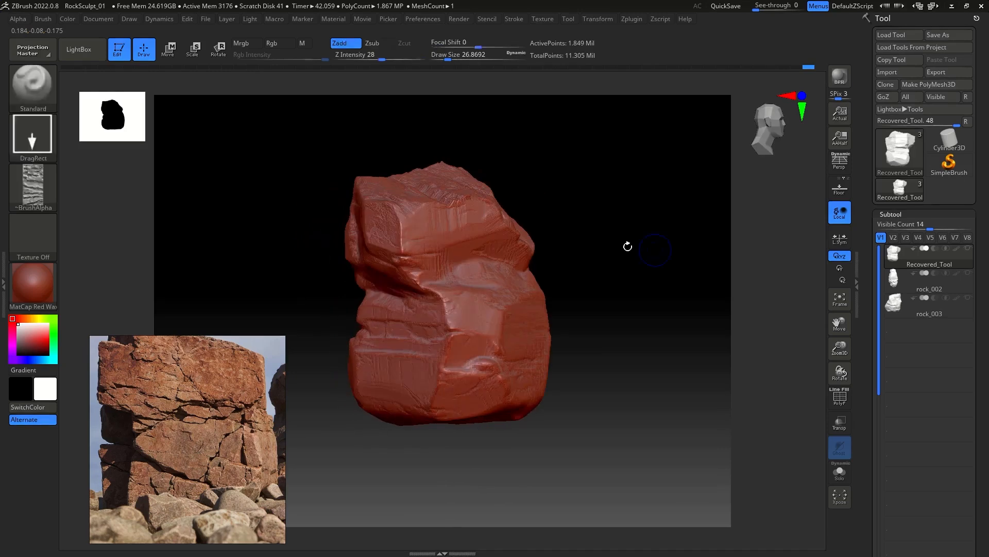
# Step: Stamp the rock alpha onto the broad upper face next to the corner facet, above the middle ledge
pyautogui.press('1')
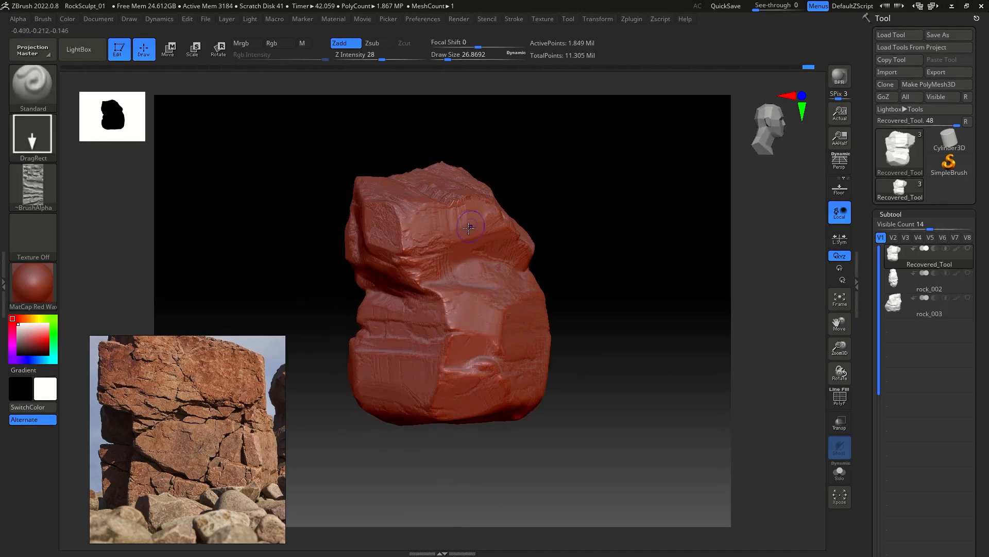
pyautogui.moveTo(459, 225)
pyautogui.mouseDown()
pyautogui.moveTo(473, 258)
pyautogui.moveTo(487, 258)
pyautogui.mouseUp()
pyautogui.press('1')
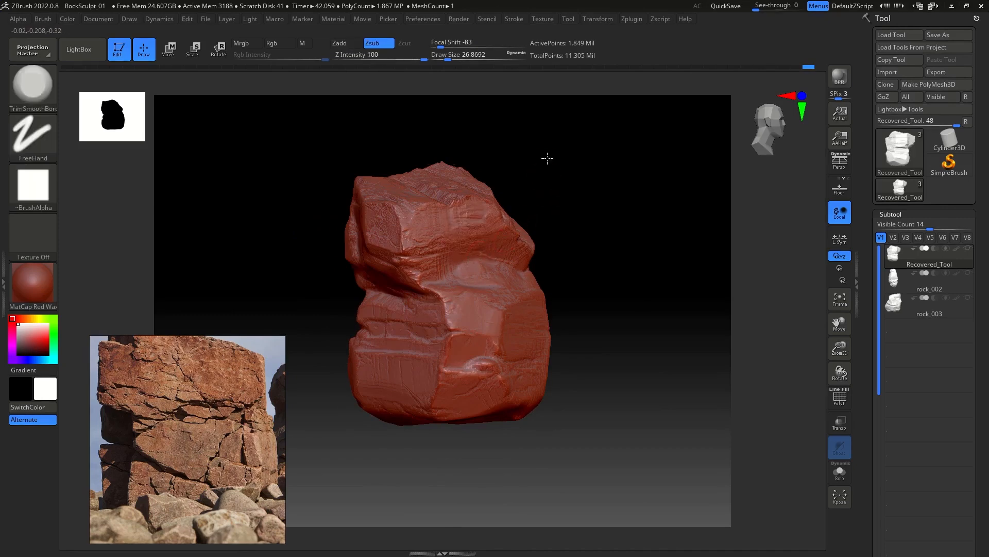
# Step: Trim the stamped detail along the upper rim and corner of the broad upper face with TrimSmoothBorder
pyautogui.press('f')
pyautogui.moveTo(601, 141)
pyautogui.mouseDown()
pyautogui.moveTo(612, 186)
pyautogui.moveTo(629, 194)
pyautogui.moveTo(549, 162)
pyautogui.mouseUp()
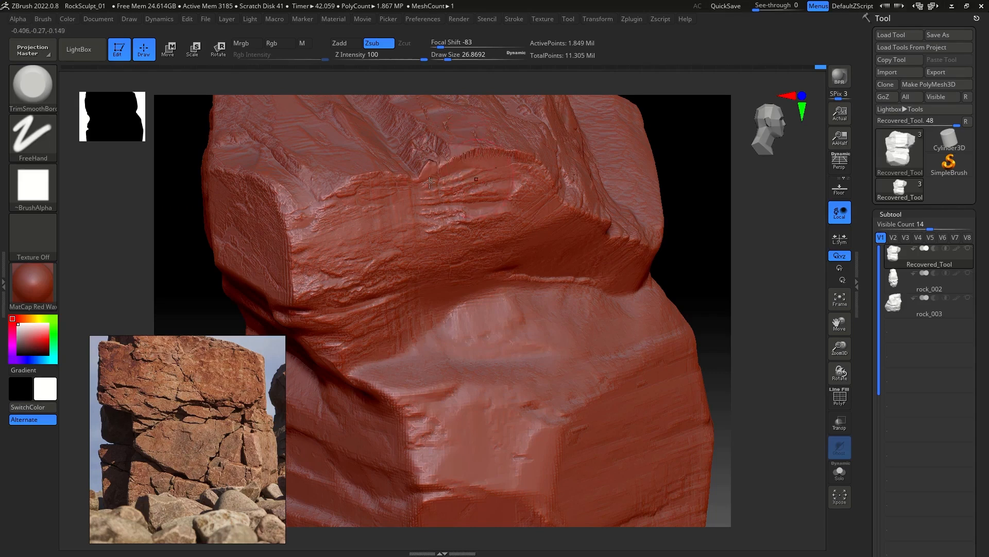
pyautogui.moveTo(731, 236); pyautogui.dragTo(696, 196)
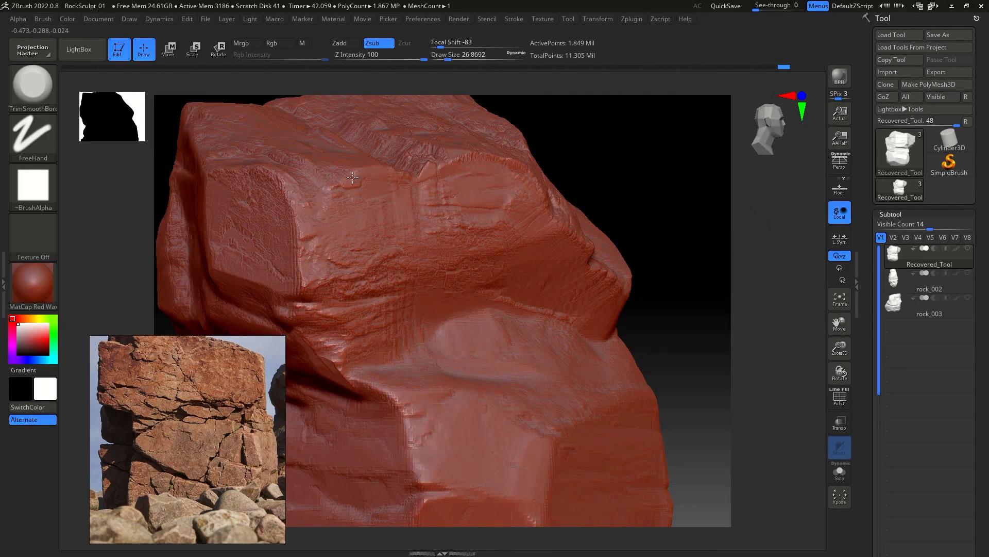
pyautogui.moveTo(317, 269)
pyautogui.mouseDown()
pyautogui.moveTo(371, 257)
pyautogui.moveTo(340, 276)
pyautogui.moveTo(350, 252)
pyautogui.moveTo(308, 248)
pyautogui.mouseUp()
# Step: Raise the trim brush's Draw Size to about 48.65 and flatten larger areas of the broad upper face
pyautogui.press('s')
pyautogui.click(345, 250)
pyautogui.moveTo(613, 187); pyautogui.dragTo(472, 247)
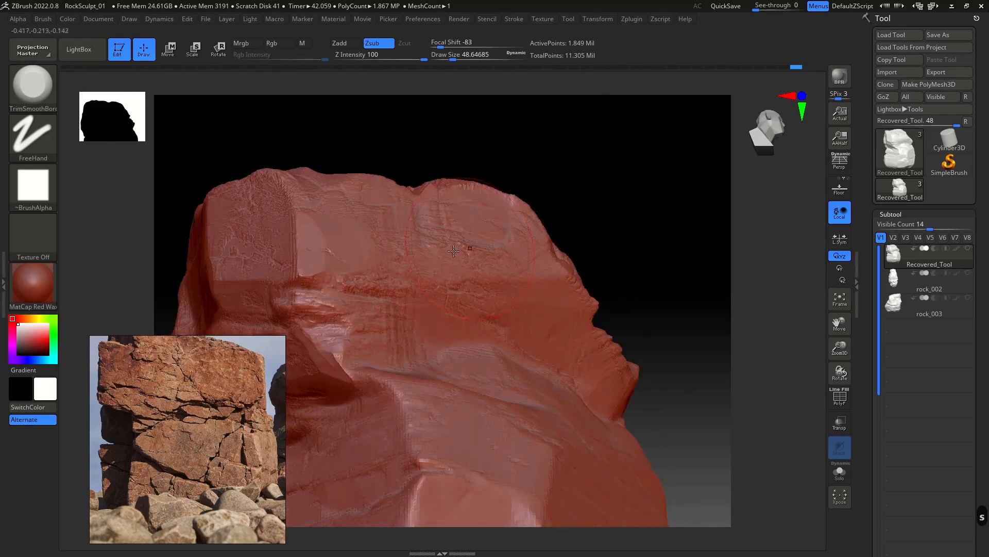
pyautogui.moveTo(602, 301); pyautogui.dragTo(589, 302)
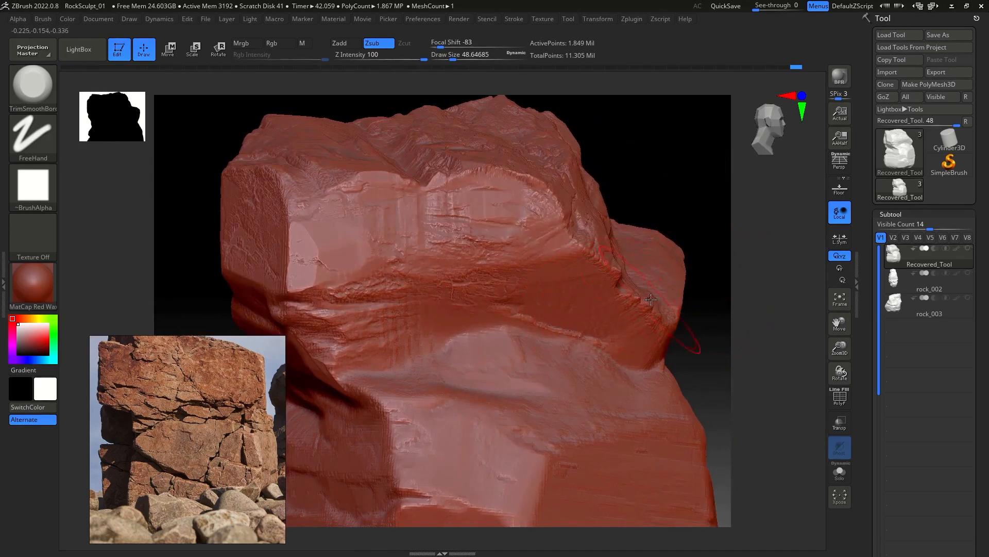
# Step: Raise the Standard brush Z Intensity to 38 and stamp the rock alpha around the middle ledge
pyautogui.moveTo(647, 178); pyautogui.dragTo(696, 152)
pyautogui.moveTo(333, 286)
pyautogui.keyDown('alt'); pyautogui.mouseDown()
pyautogui.moveTo(311, 276)
pyautogui.moveTo(299, 253)
pyautogui.mouseUp(); pyautogui.keyUp('alt')
pyautogui.press('b')
pyautogui.press('s')
pyautogui.press('t')
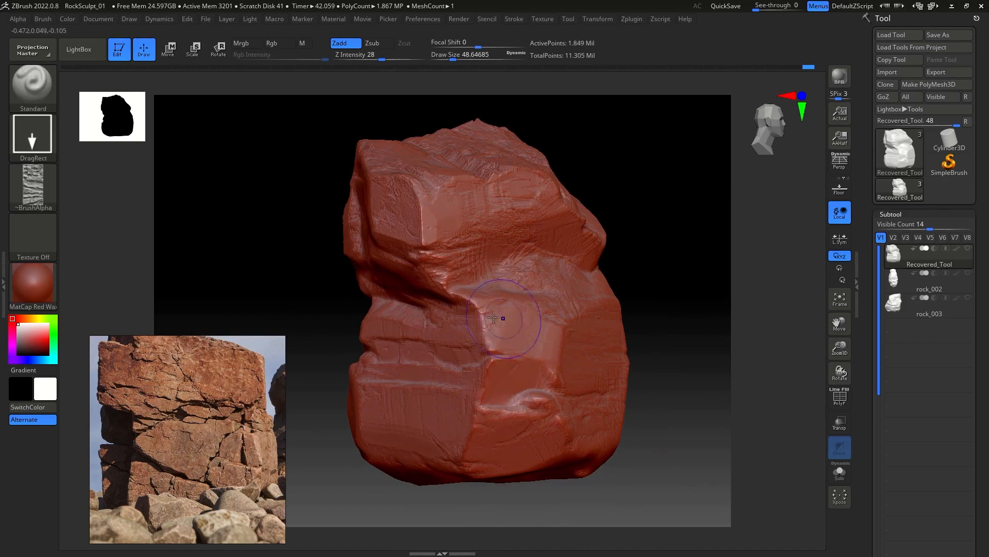
pyautogui.moveTo(382, 59); pyautogui.dragTo(390, 59)
pyautogui.keyDown('ctrl'); pyautogui.moveTo(667, 274); pyautogui.dragTo(607, 289, button='right'); pyautogui.keyUp('ctrl')
pyautogui.moveTo(637, 322); pyautogui.dragTo(627, 340)
pyautogui.moveTo(442, 314)
pyautogui.mouseDown()
pyautogui.moveTo(464, 369)
pyautogui.moveTo(486, 357)
pyautogui.moveTo(452, 338)
pyautogui.moveTo(431, 302)
pyautogui.moveTo(438, 311)
pyautogui.moveTo(415, 317)
pyautogui.mouseUp()
# Step: Flatten patches of the stamped texture on the middle ledge and in the recess above it with TrimSmoothBorder
pyautogui.press('b')
pyautogui.press('t')
pyautogui.press('s')
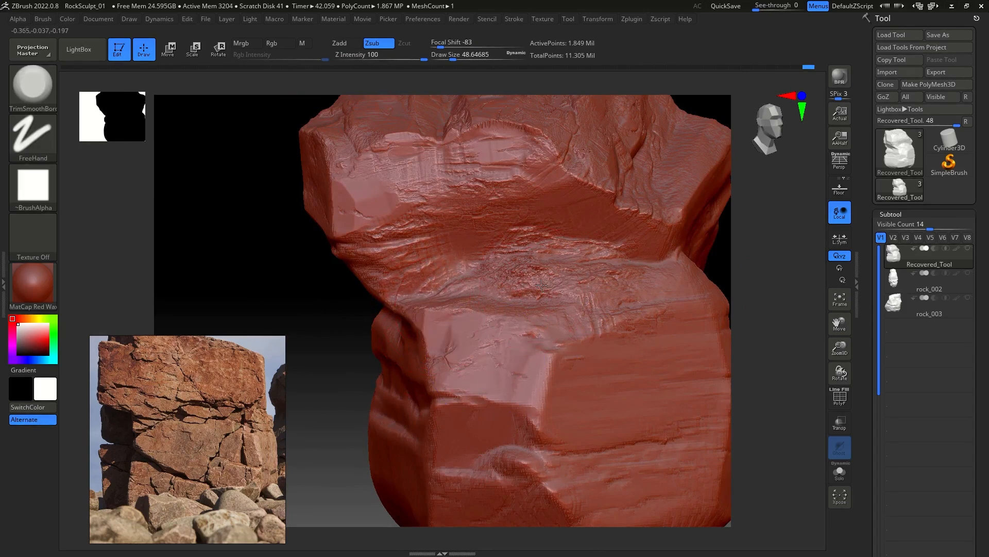
pyautogui.moveTo(519, 286)
pyautogui.mouseDown()
pyautogui.moveTo(556, 305)
pyautogui.moveTo(510, 272)
pyautogui.moveTo(493, 280)
pyautogui.mouseUp()
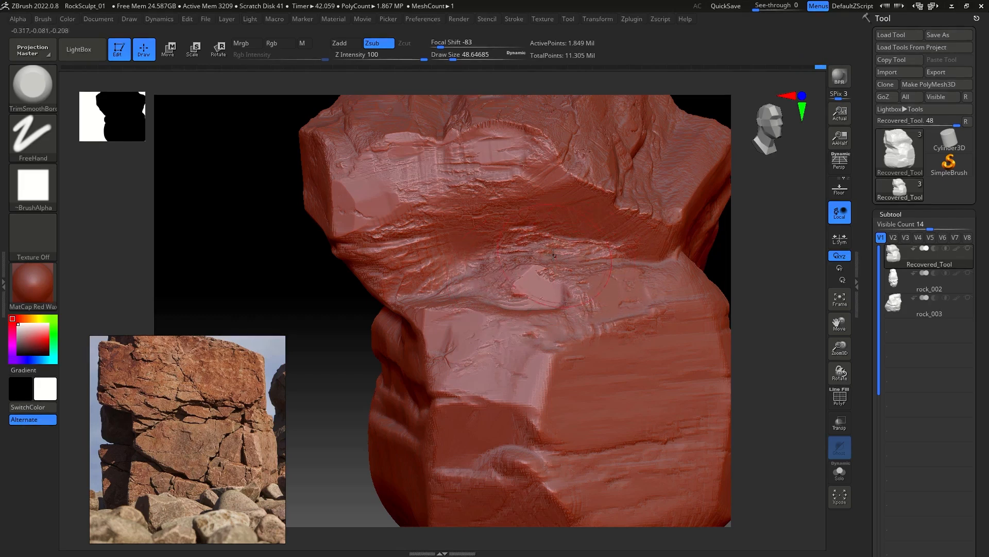
pyautogui.moveTo(515, 244)
pyautogui.mouseDown()
pyautogui.moveTo(574, 240)
pyautogui.moveTo(480, 254)
pyautogui.mouseUp()
pyautogui.moveTo(261, 302); pyautogui.dragTo(651, 279)
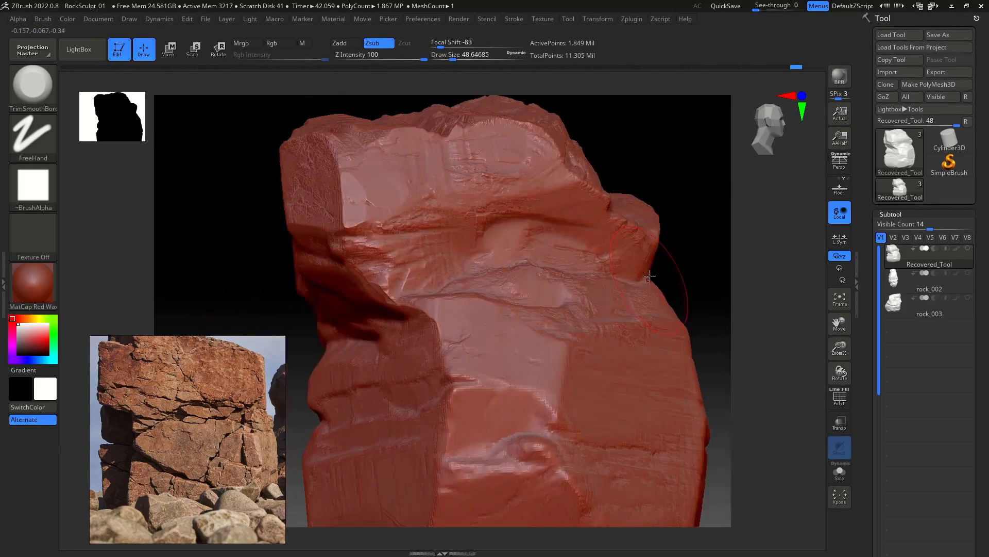
# Step: Undo the last stroke in the recess under the upper block and rework the rock detail there
pyautogui.moveTo(507, 237)
pyautogui.mouseDown()
pyautogui.moveTo(530, 180)
pyautogui.moveTo(546, 247)
pyautogui.moveTo(532, 237)
pyautogui.mouseUp()
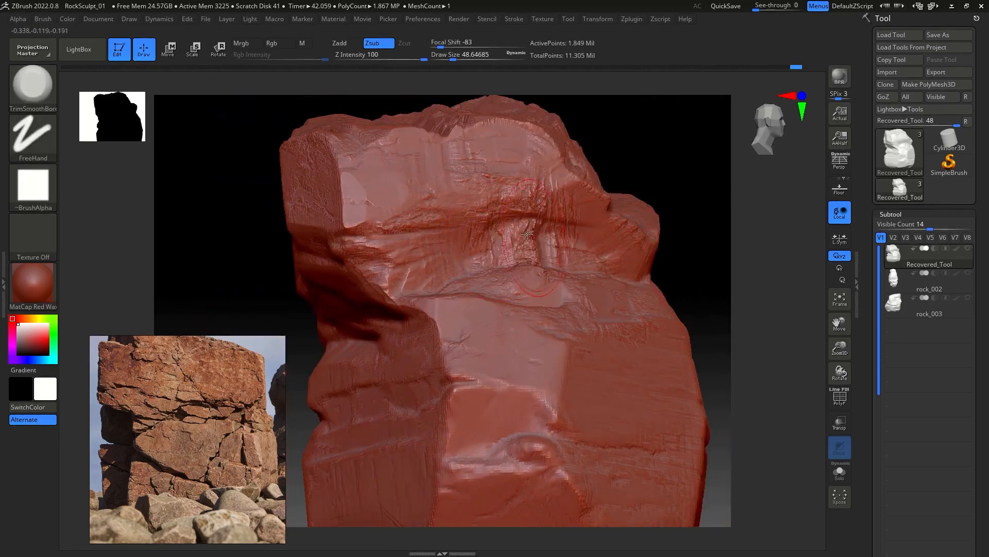
pyautogui.hotkey('ctrl', 'z')
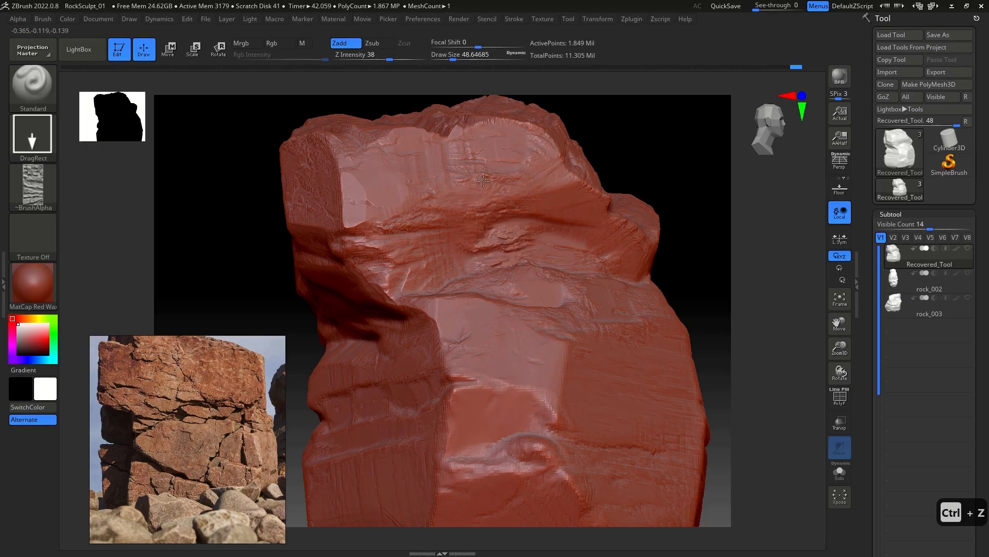
pyautogui.moveTo(535, 244)
pyautogui.mouseDown()
pyautogui.moveTo(485, 225)
pyautogui.moveTo(504, 242)
pyautogui.moveTo(490, 209)
pyautogui.mouseUp()
pyautogui.moveTo(701, 237); pyautogui.dragTo(715, 261)
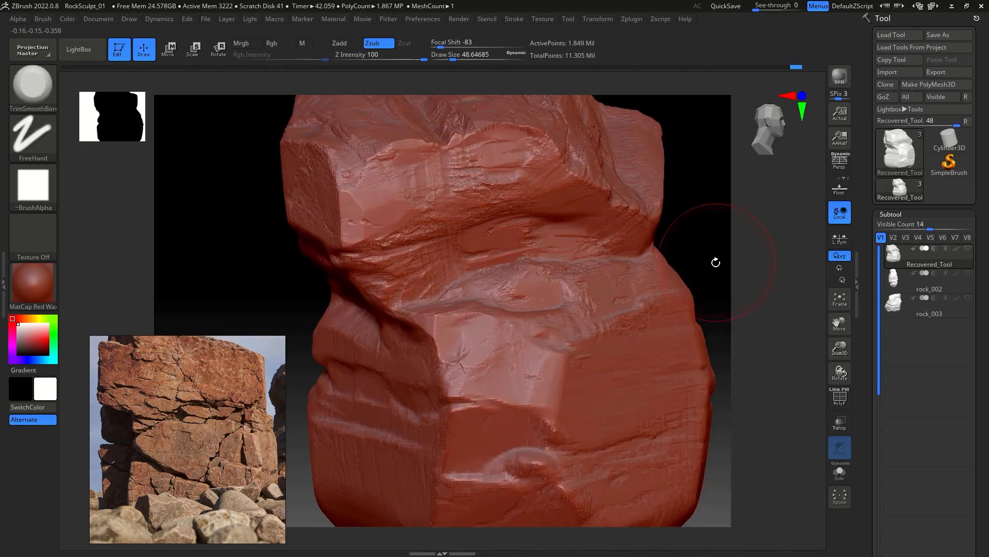
# Step: Stamp the rock alpha across the broad face of the lower block with the Standard brush
pyautogui.keyDown('ctrl'); pyautogui.moveTo(715, 261); pyautogui.dragTo(696, 249, button='right'); pyautogui.keyUp('ctrl')
pyautogui.moveTo(696, 248); pyautogui.dragTo(727, 251)
pyautogui.press('b')
pyautogui.press('s')
pyautogui.press('t')
pyautogui.moveTo(479, 325); pyautogui.dragTo(470, 245)
# Step: Break up the horizontal layers on the lower block's broad face with TrimSmoothBorder strokes
pyautogui.press('b')
pyautogui.press('t')
pyautogui.press('s')
pyautogui.moveTo(636, 280); pyautogui.dragTo(620, 283)
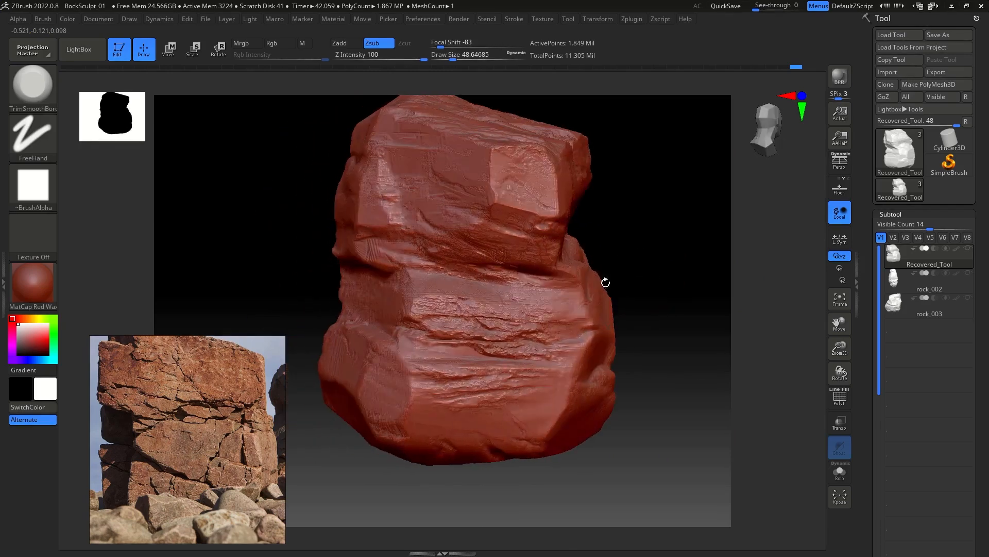
pyautogui.moveTo(503, 320); pyautogui.dragTo(424, 313)
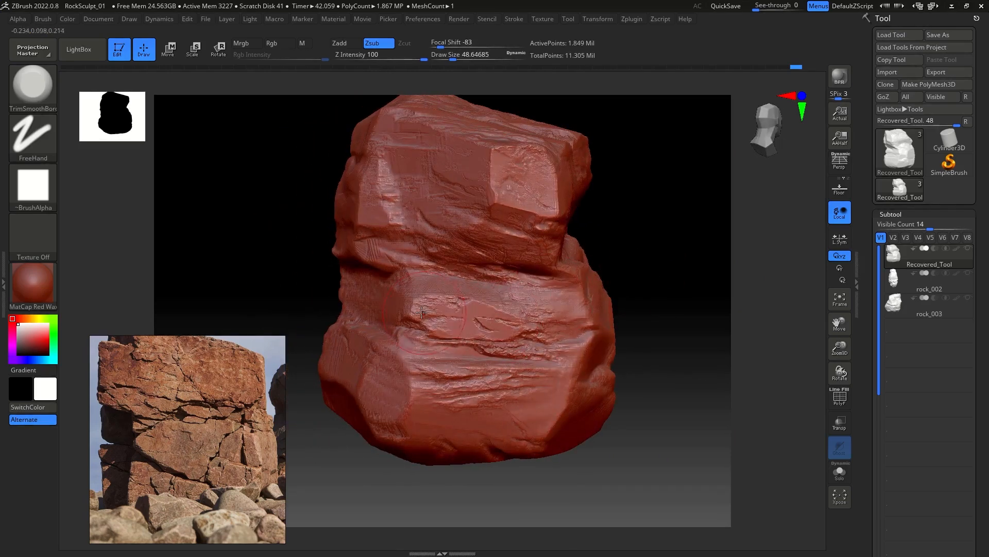
pyautogui.click(527, 337)
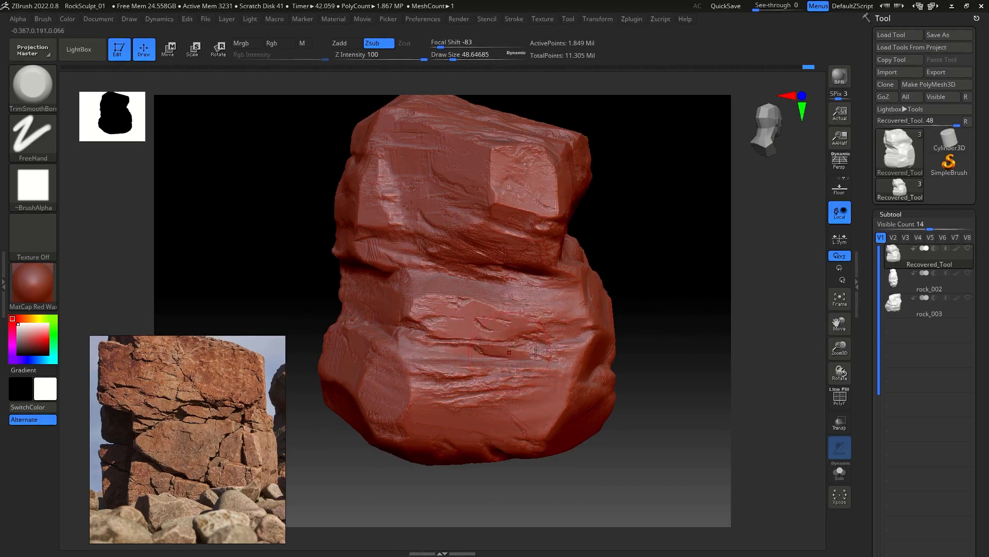
pyautogui.moveTo(482, 393); pyautogui.dragTo(467, 379)
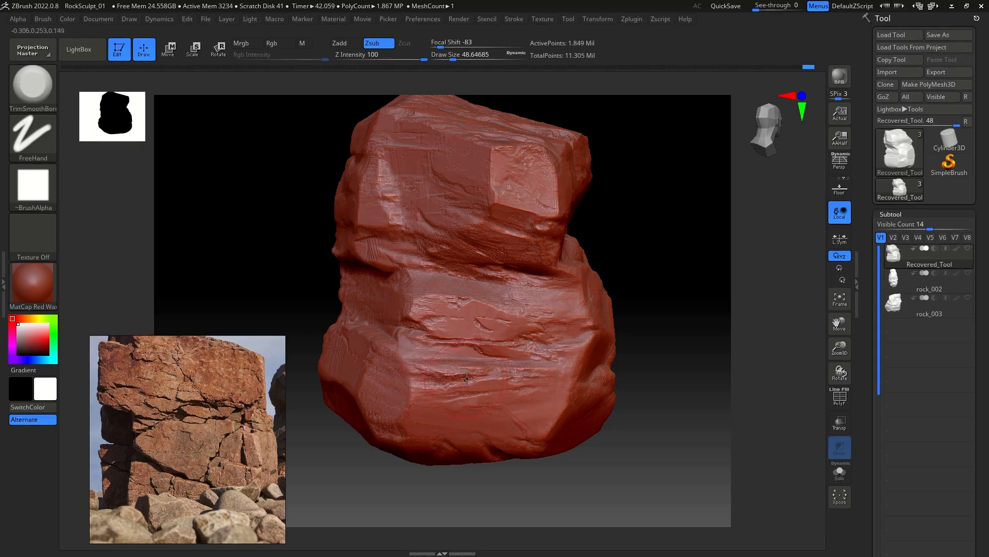
# Step: Stamp the rock alpha onto the lower part of that face near the base and return to the TrimSmoothBorder brush
pyautogui.moveTo(657, 357)
pyautogui.mouseDown()
pyautogui.moveTo(683, 336)
pyautogui.moveTo(697, 342)
pyautogui.moveTo(680, 346)
pyautogui.moveTo(719, 332)
pyautogui.moveTo(632, 351)
pyautogui.moveTo(582, 386)
pyautogui.mouseUp()
pyautogui.press('b')
pyautogui.press('s')
pyautogui.press('t')
pyautogui.moveTo(510, 417)
pyautogui.mouseDown()
pyautogui.moveTo(588, 402)
pyautogui.moveTo(580, 395)
pyautogui.mouseUp()
pyautogui.press('b')
pyautogui.press('t')
pyautogui.press('s')
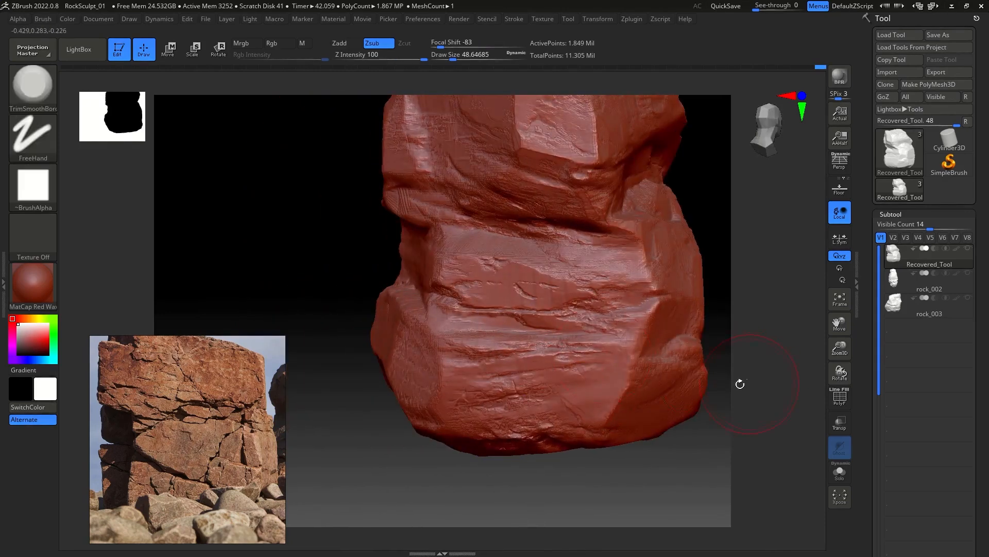
# Step: Add stamped rock texture along the bottom edge of the lower block with the Standard brush
pyautogui.moveTo(747, 384); pyautogui.dragTo(685, 379)
pyautogui.press('b')
pyautogui.press('s')
pyautogui.press('t')
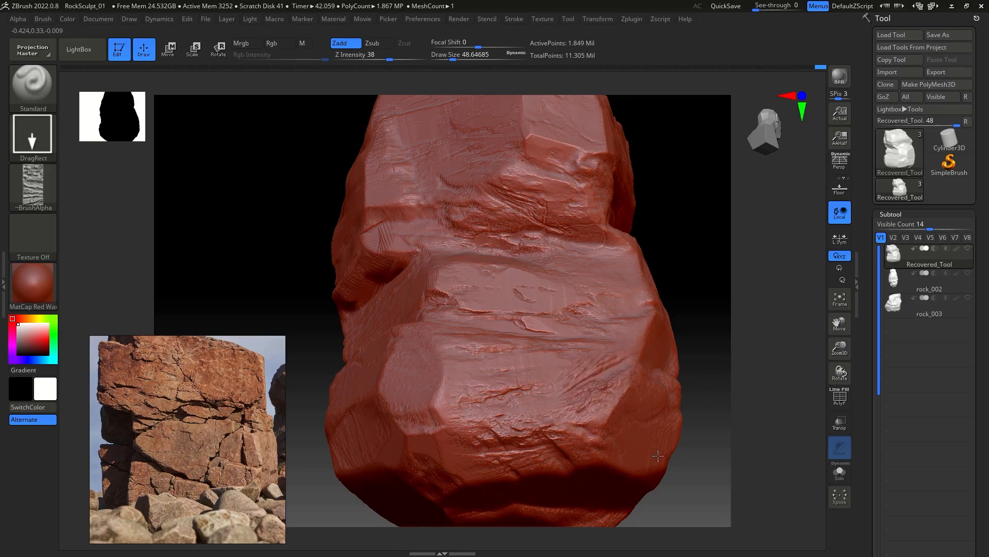
# Step: Trim the stamped detail along the lower block's bottom edge and outer corner
pyautogui.press('b')
pyautogui.press('t')
pyautogui.press('s')
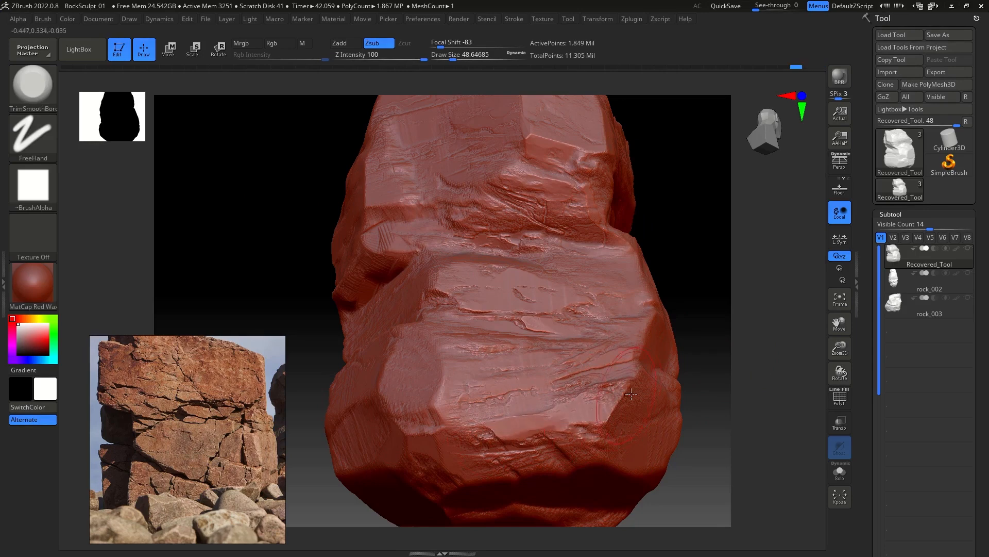
pyautogui.moveTo(630, 386); pyautogui.dragTo(491, 399)
pyautogui.moveTo(701, 339)
pyautogui.mouseDown()
pyautogui.moveTo(691, 371)
pyautogui.moveTo(394, 393)
pyautogui.mouseUp()
# Step: Stamp the rock alpha onto the lower block's faceted side below the middle ledge and trim patches of it flat
pyautogui.moveTo(422, 271)
pyautogui.mouseDown()
pyautogui.moveTo(376, 289)
pyautogui.moveTo(630, 298)
pyautogui.moveTo(598, 304)
pyautogui.moveTo(621, 240)
pyautogui.mouseUp()
pyautogui.press('1')
pyautogui.press('2')
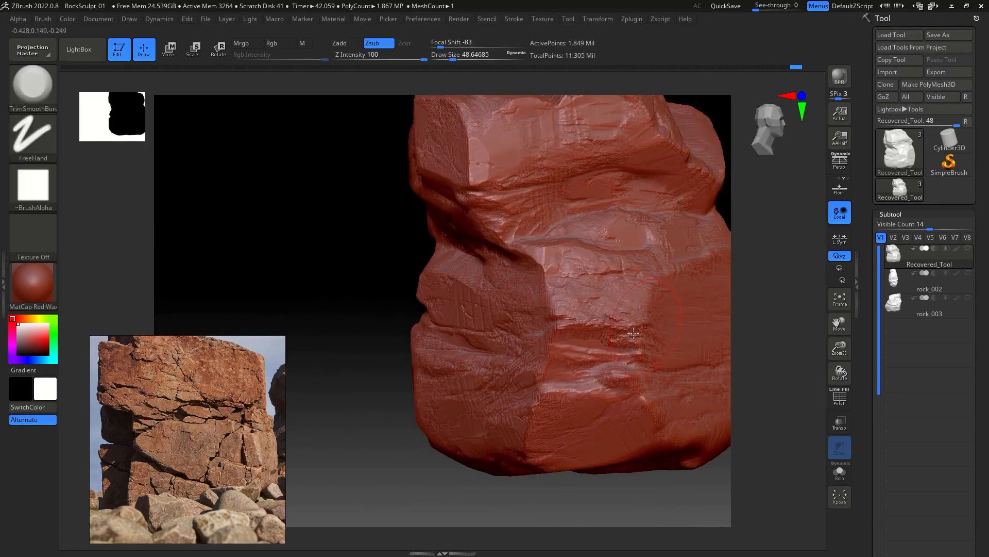
pyautogui.moveTo(609, 341)
pyautogui.mouseDown()
pyautogui.moveTo(632, 338)
pyautogui.moveTo(583, 345)
pyautogui.moveTo(614, 311)
pyautogui.mouseUp()
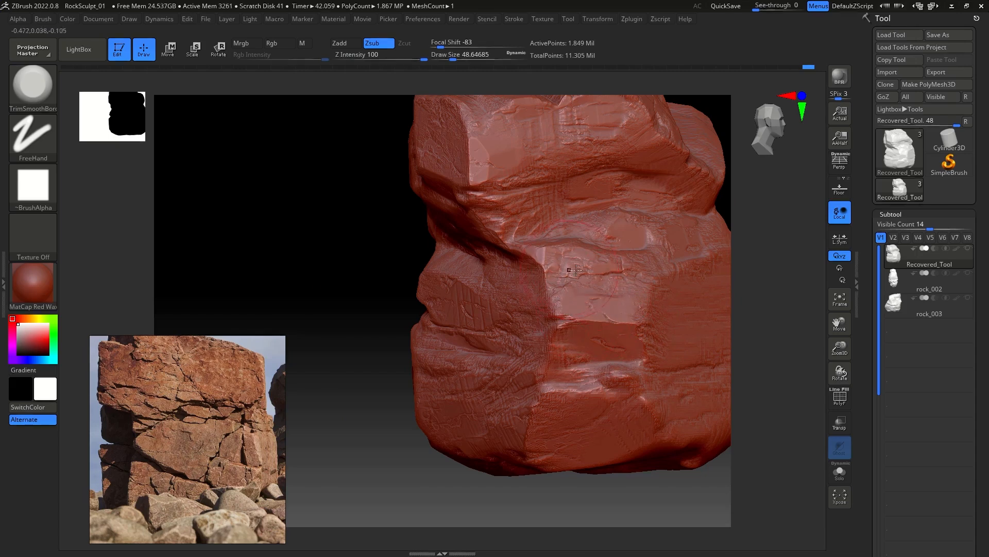
# Step: Stamp the rock alpha across the lower block's broad side face, trim patches of it flat, and undo the last two trim strokes
pyautogui.moveTo(369, 414)
pyautogui.mouseDown()
pyautogui.moveTo(416, 442)
pyautogui.moveTo(375, 430)
pyautogui.moveTo(398, 424)
pyautogui.moveTo(399, 412)
pyautogui.mouseUp()
pyautogui.press('1')
pyautogui.moveTo(606, 316); pyautogui.dragTo(692, 300)
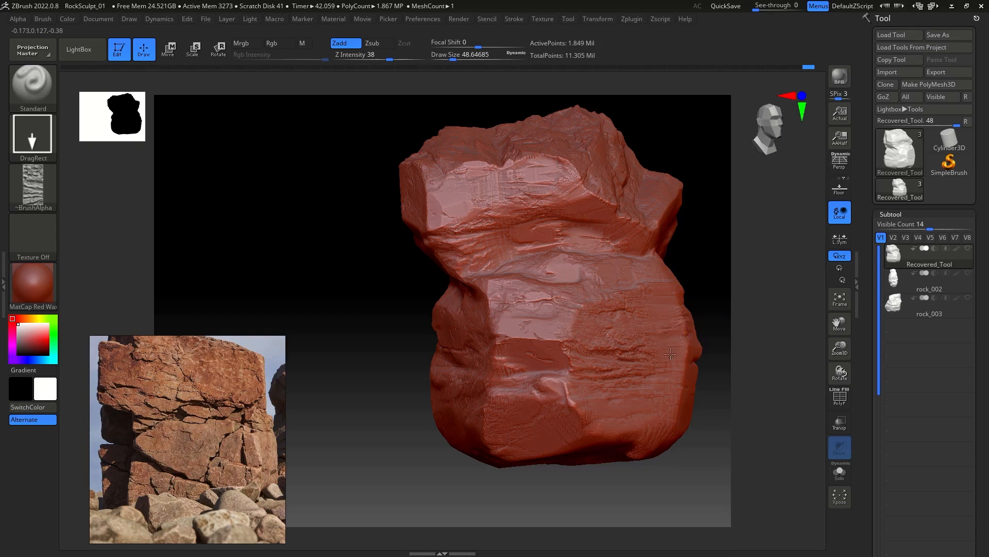
pyautogui.press('1')
pyautogui.moveTo(734, 370); pyautogui.dragTo(711, 360)
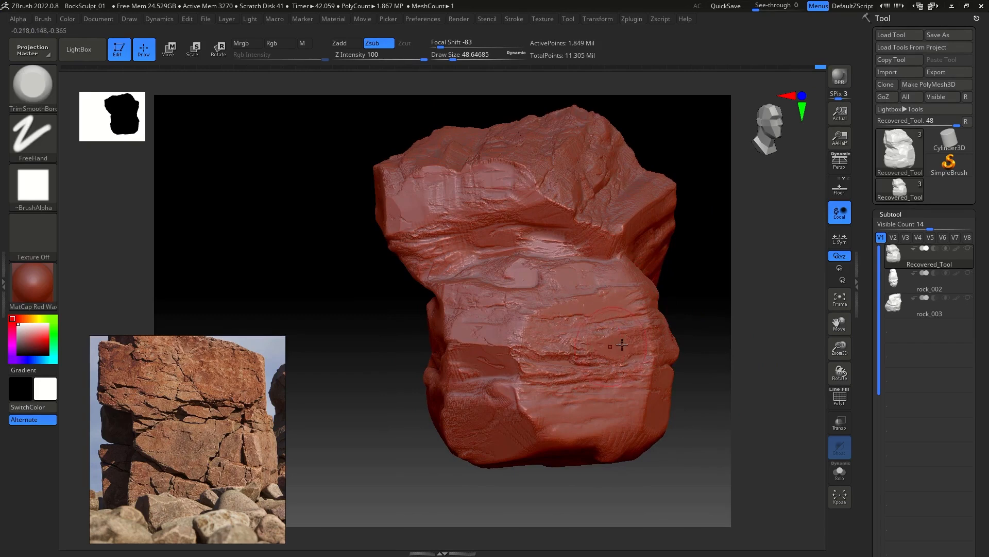
pyautogui.moveTo(712, 317)
pyautogui.mouseDown()
pyautogui.moveTo(644, 317)
pyautogui.moveTo(713, 323)
pyautogui.mouseUp()
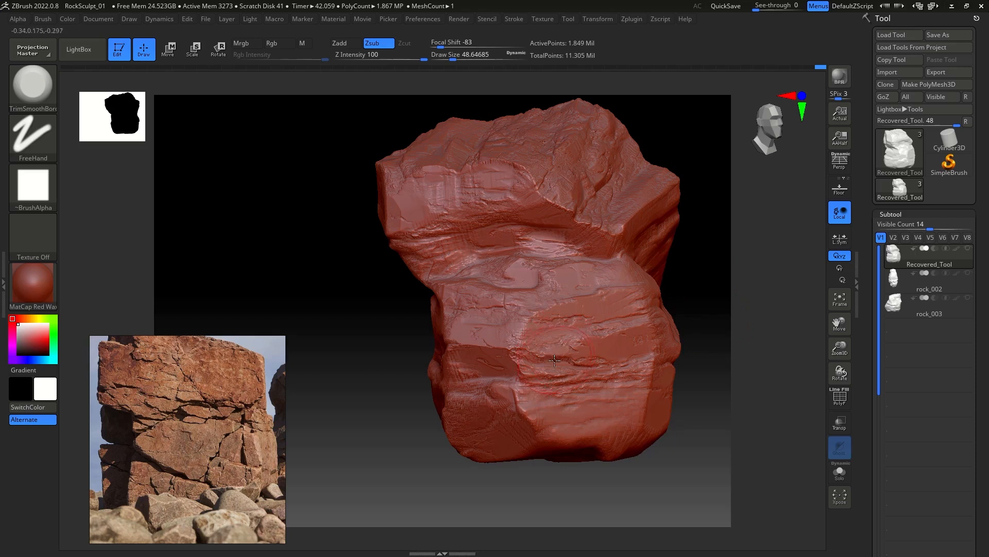
pyautogui.hotkey('ctrl', 'z')
pyautogui.hotkey('ctrl', 'z')
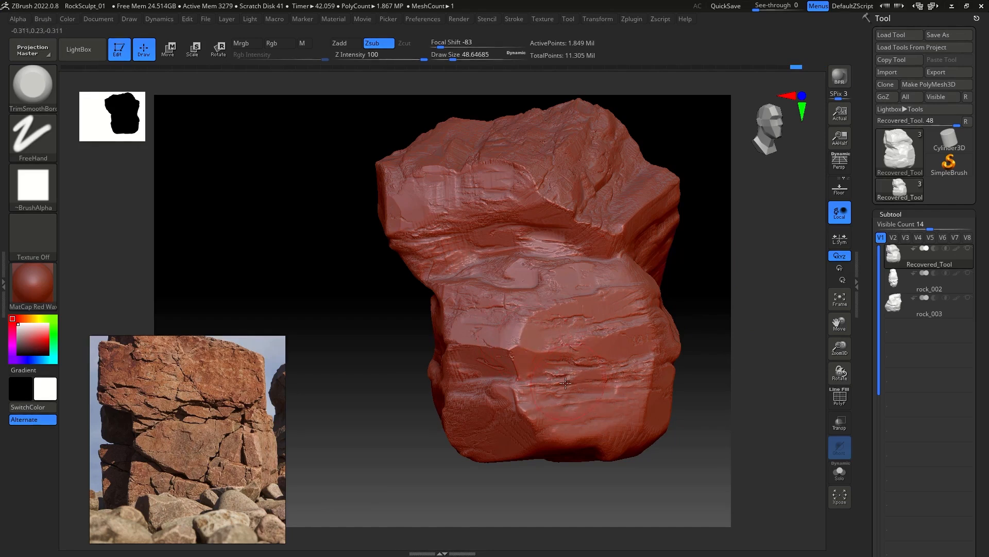
# Step: Stamp the rock alpha near the base of that broad side face with the Standard brush and trim it with TrimSmoothBorder
pyautogui.press('b')
pyautogui.press('s')
pyautogui.press('t')
pyautogui.moveTo(596, 406); pyautogui.dragTo(600, 477)
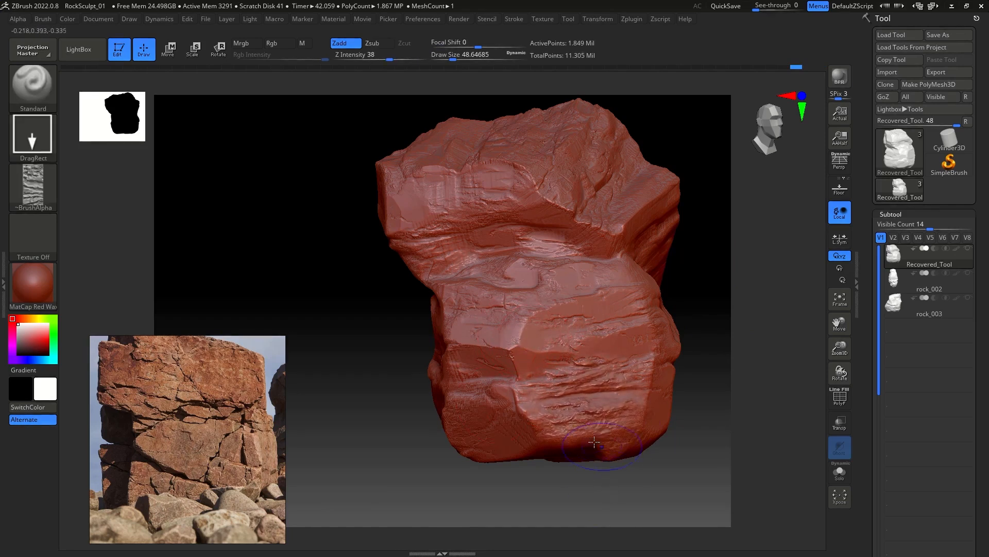
pyautogui.press('b')
pyautogui.press('t')
pyautogui.press('s')
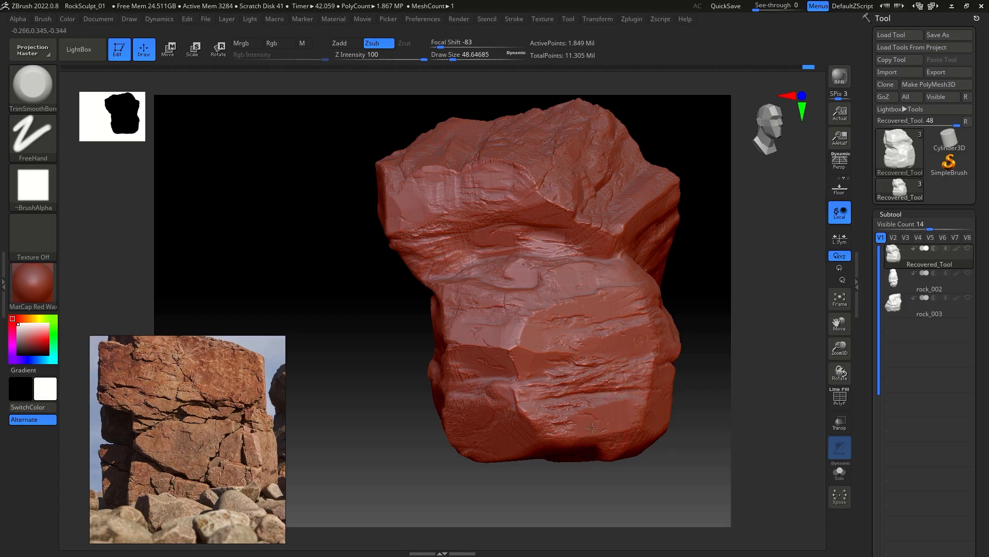
pyautogui.moveTo(729, 398); pyautogui.dragTo(602, 385)
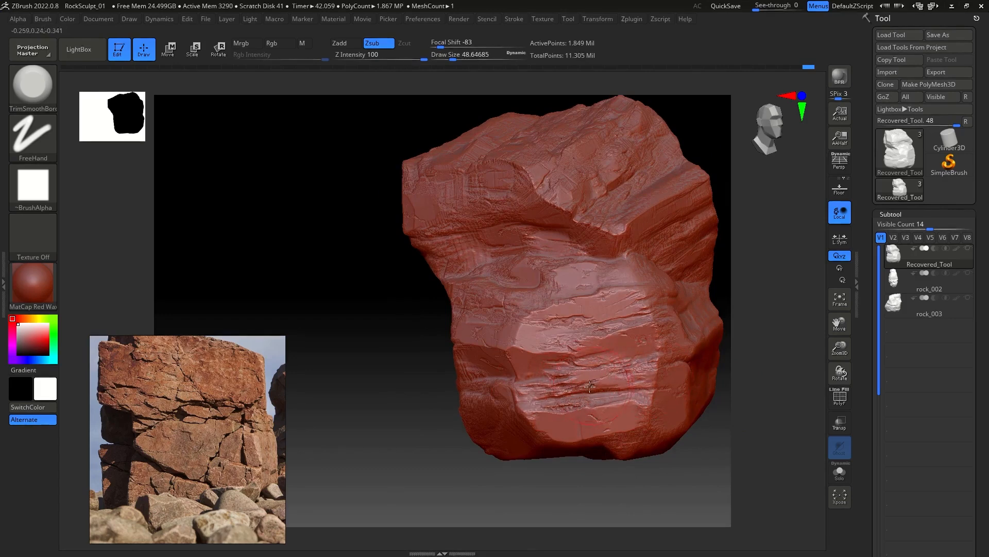
# Step: Stamp the rock alpha onto the facets around the lower block's bottom corner and return to the TrimSmoothBorder brush
pyautogui.moveTo(405, 401)
pyautogui.keyDown('alt'); pyautogui.mouseDown()
pyautogui.moveTo(391, 354)
pyautogui.moveTo(439, 349)
pyautogui.mouseUp(); pyautogui.keyUp('alt')
pyautogui.moveTo(675, 395)
pyautogui.mouseDown()
pyautogui.moveTo(713, 413)
pyautogui.moveTo(682, 376)
pyautogui.moveTo(540, 365)
pyautogui.mouseUp()
pyautogui.press('1')
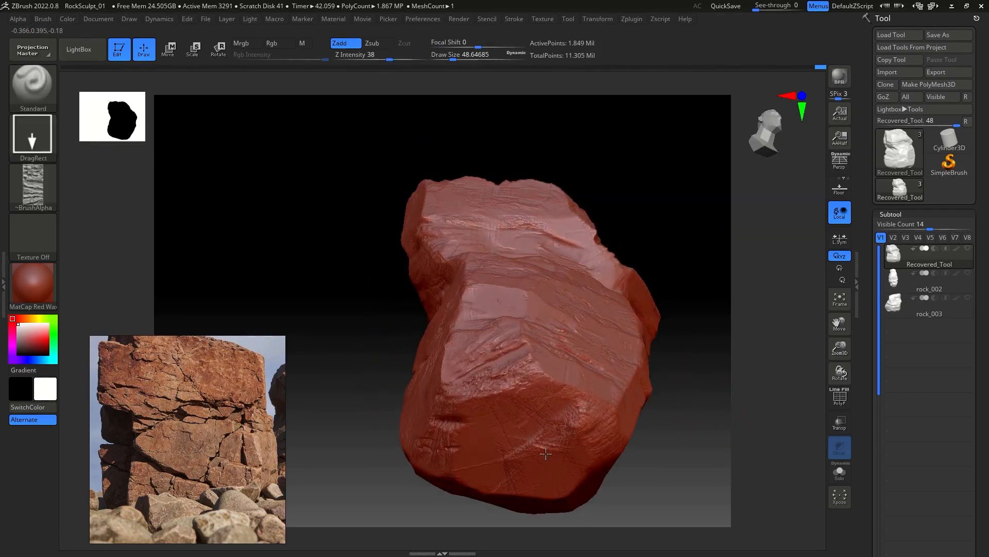
pyautogui.press('b')
pyautogui.press('t')
pyautogui.press('s')
pyautogui.moveTo(696, 361); pyautogui.dragTo(721, 330)
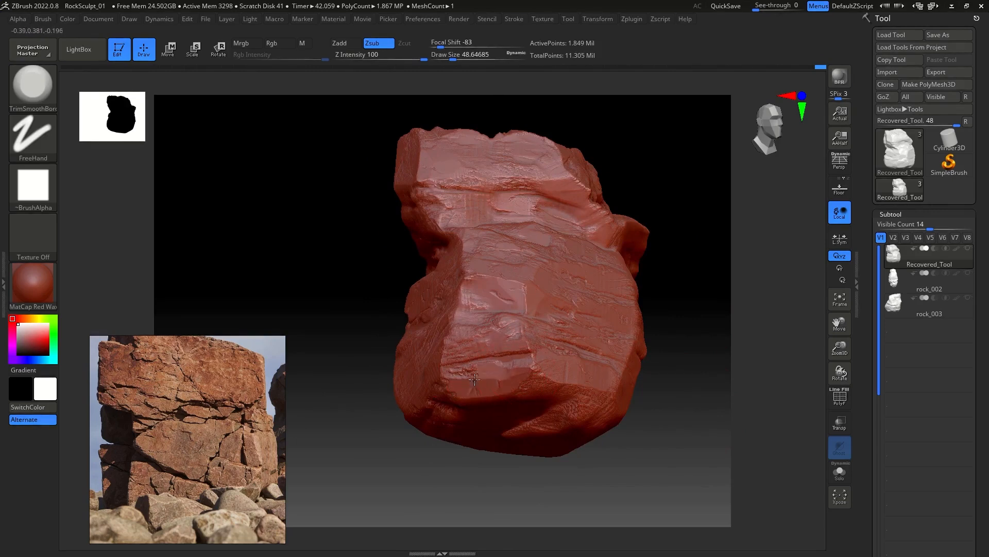
# Step: Trim flat patches into the stamped detail across the rock's underside with the TrimSmoothBorder brush
pyautogui.moveTo(658, 377)
pyautogui.mouseDown()
pyautogui.moveTo(687, 388)
pyautogui.moveTo(667, 376)
pyautogui.moveTo(675, 367)
pyautogui.moveTo(628, 269)
pyautogui.mouseUp()
pyautogui.moveTo(515, 334)
pyautogui.mouseDown()
pyautogui.moveTo(475, 353)
pyautogui.moveTo(453, 402)
pyautogui.moveTo(634, 397)
pyautogui.moveTo(651, 373)
pyautogui.moveTo(684, 365)
pyautogui.moveTo(642, 380)
pyautogui.moveTo(643, 356)
pyautogui.moveTo(609, 377)
pyautogui.mouseUp()
pyautogui.moveTo(449, 313)
pyautogui.mouseDown()
pyautogui.moveTo(430, 309)
pyautogui.moveTo(415, 347)
pyautogui.mouseUp()
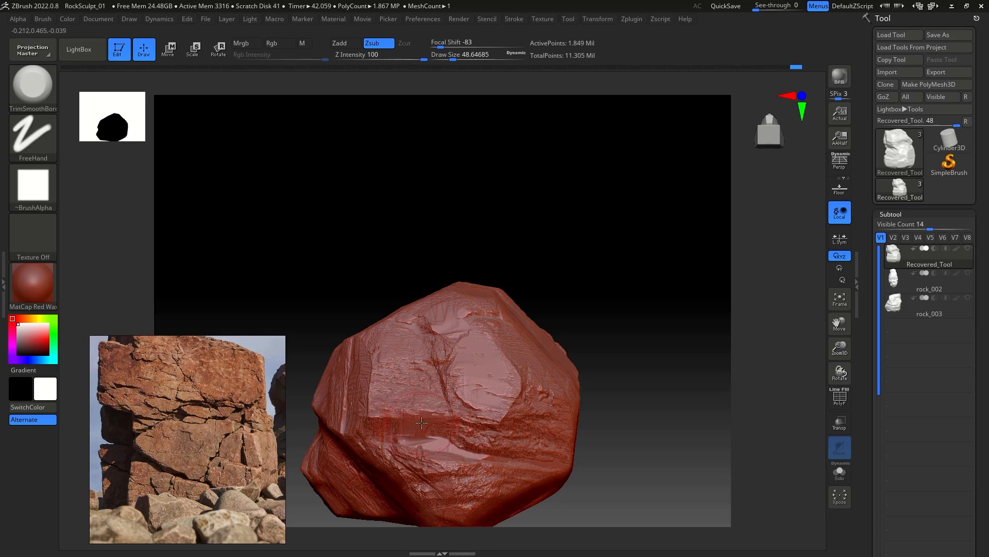
pyautogui.moveTo(407, 416); pyautogui.dragTo(422, 399)
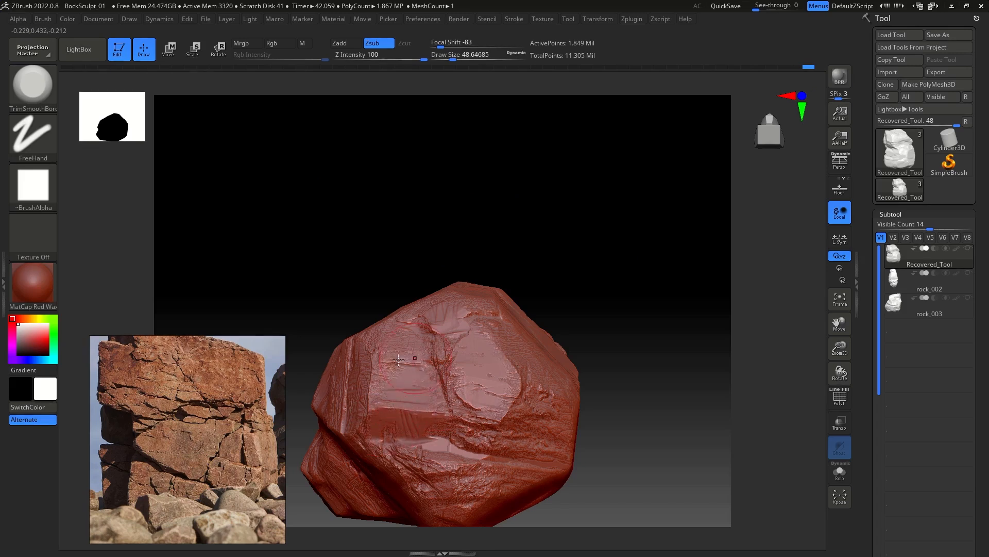
pyautogui.moveTo(507, 426); pyautogui.dragTo(517, 442)
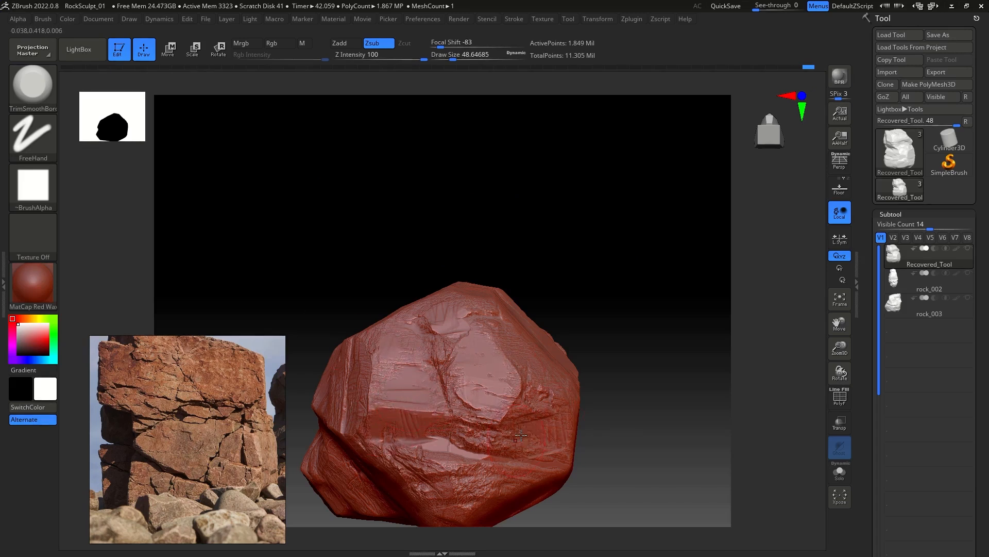
pyautogui.moveTo(645, 364); pyautogui.dragTo(462, 424)
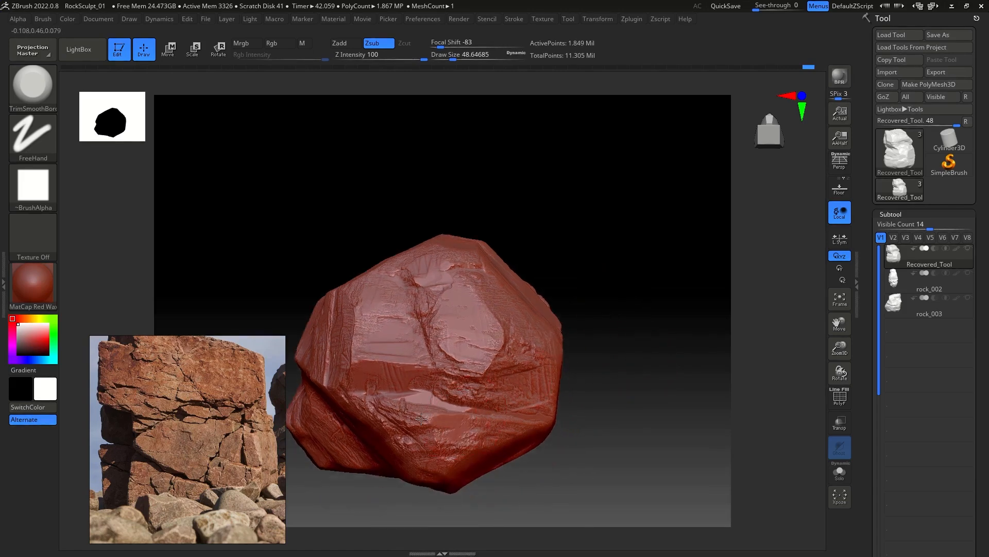
# Step: Stamp the rock alpha onto the lower block's face below the ledge on the opposite side and trim its detail
pyautogui.moveTo(615, 332)
pyautogui.mouseDown()
pyautogui.moveTo(634, 338)
pyautogui.moveTo(625, 402)
pyautogui.moveTo(630, 391)
pyautogui.moveTo(698, 380)
pyautogui.moveTo(609, 348)
pyautogui.moveTo(648, 379)
pyautogui.moveTo(639, 375)
pyautogui.mouseUp()
pyautogui.press('b')
pyautogui.press('s')
pyautogui.press('t')
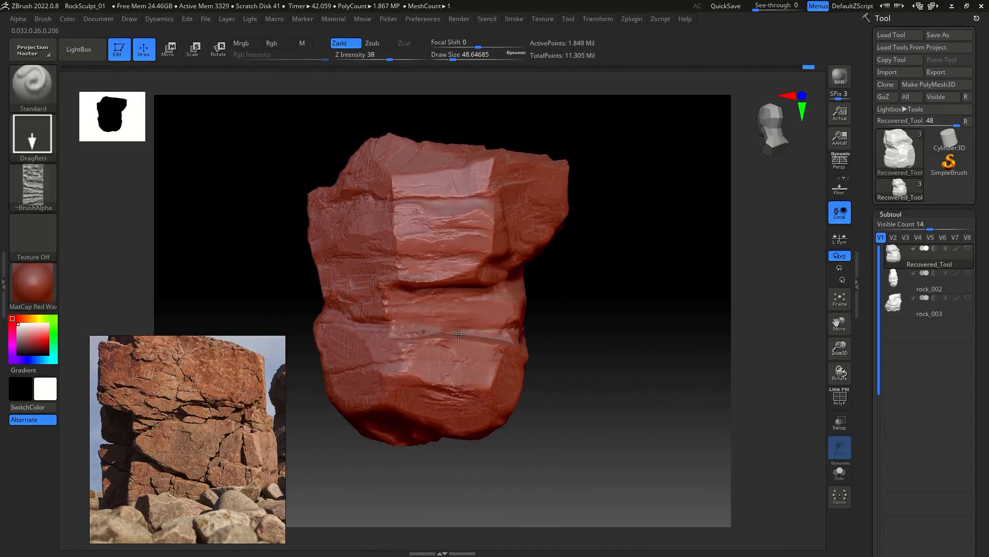
pyautogui.press('shift')
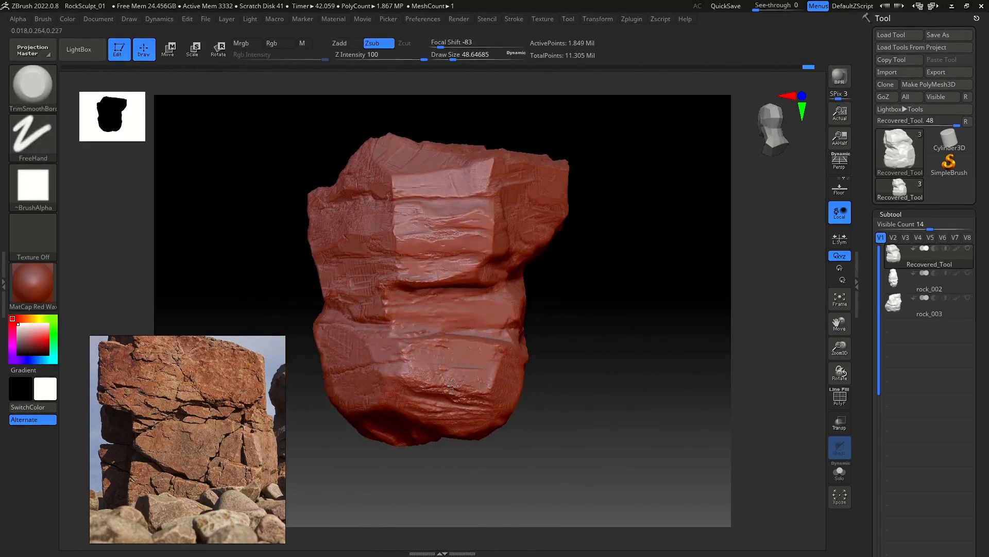
pyautogui.moveTo(466, 399); pyautogui.dragTo(451, 420, button='right')
# Step: Check the whole first rock, make rock_002 the active subtool and turn it to an upright side view
pyautogui.moveTo(575, 366)
pyautogui.mouseDown(button='right')
pyautogui.moveTo(614, 354)
pyautogui.moveTo(610, 338)
pyautogui.moveTo(625, 316)
pyautogui.moveTo(694, 327)
pyautogui.mouseUp(button='right')
pyautogui.keyDown('ctrl'); pyautogui.moveTo(413, 364); pyautogui.dragTo(450, 319, button='right'); pyautogui.keyUp('ctrl')
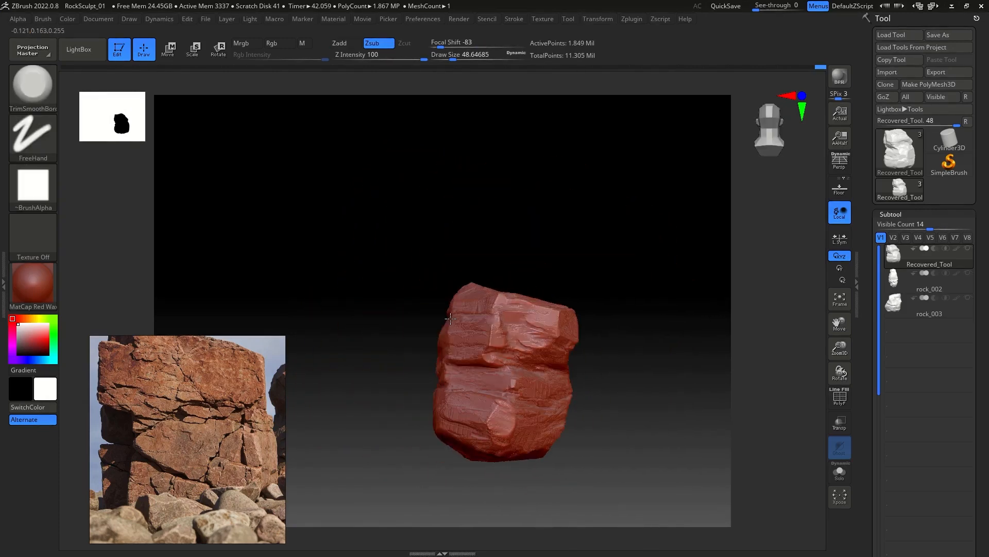
pyautogui.moveTo(623, 312)
pyautogui.keyDown('ctrl'); pyautogui.mouseDown(button='right')
pyautogui.moveTo(626, 360)
pyautogui.moveTo(627, 353)
pyautogui.moveTo(644, 376)
pyautogui.moveTo(623, 380)
pyautogui.moveTo(680, 336)
pyautogui.mouseUp(button='right'); pyautogui.keyUp('ctrl')
pyautogui.press('1')
pyautogui.click(888, 289)
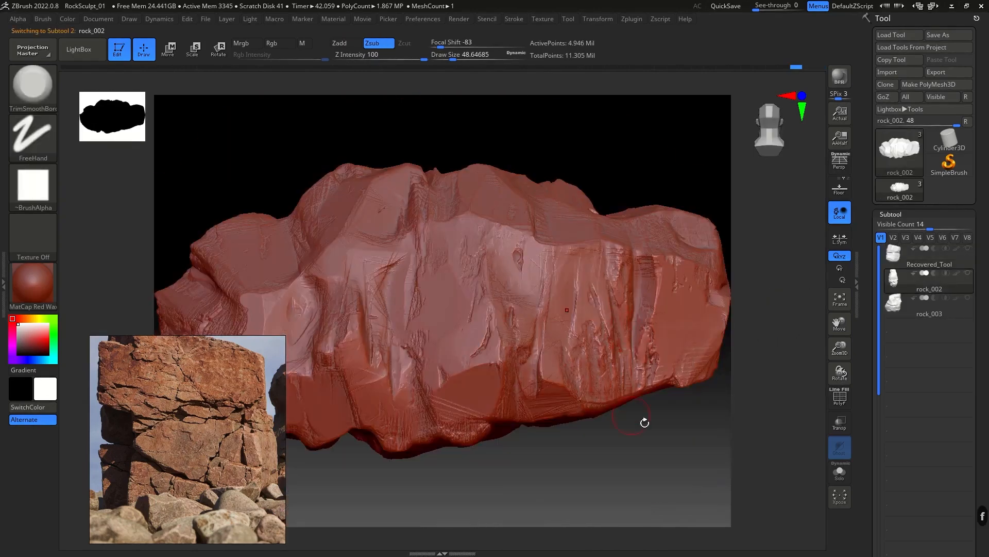
pyautogui.moveTo(634, 415); pyautogui.dragTo(605, 415, button='right')
pyautogui.moveTo(663, 203); pyautogui.dragTo(723, 241, button='right')
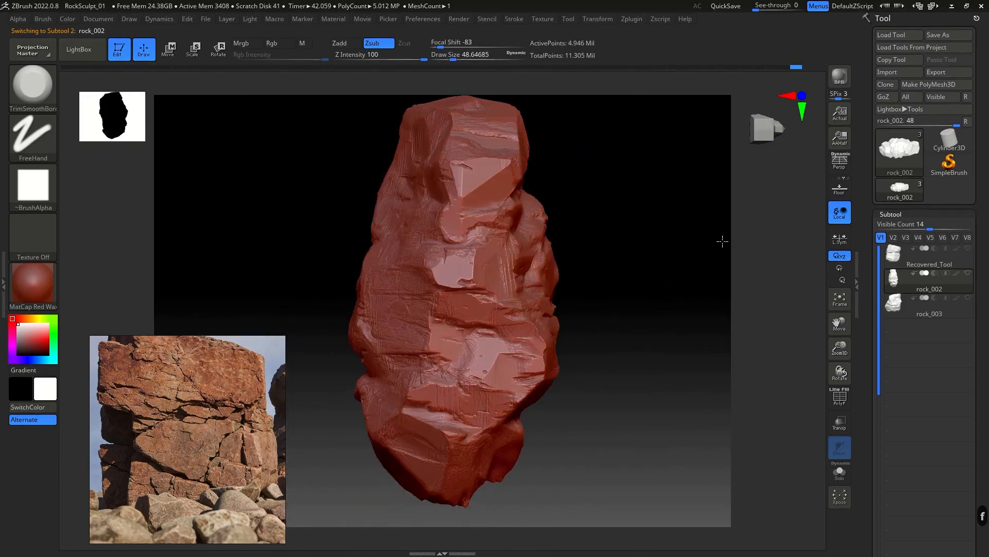
pyautogui.moveTo(600, 193); pyautogui.dragTo(617, 225, button='right')
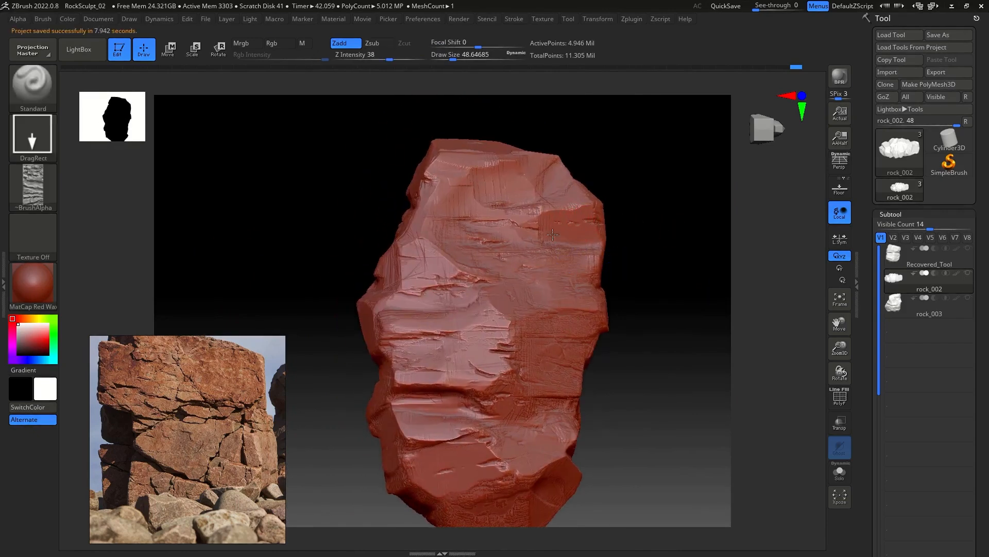
# Step: Stamp the rock alpha onto rock_002's upper side facet and the area below it, trimming each stamp with TrimSmoothBorder
pyautogui.moveTo(559, 229)
pyautogui.mouseDown()
pyautogui.moveTo(562, 199)
pyautogui.moveTo(603, 211)
pyautogui.mouseUp()
pyautogui.press('2')
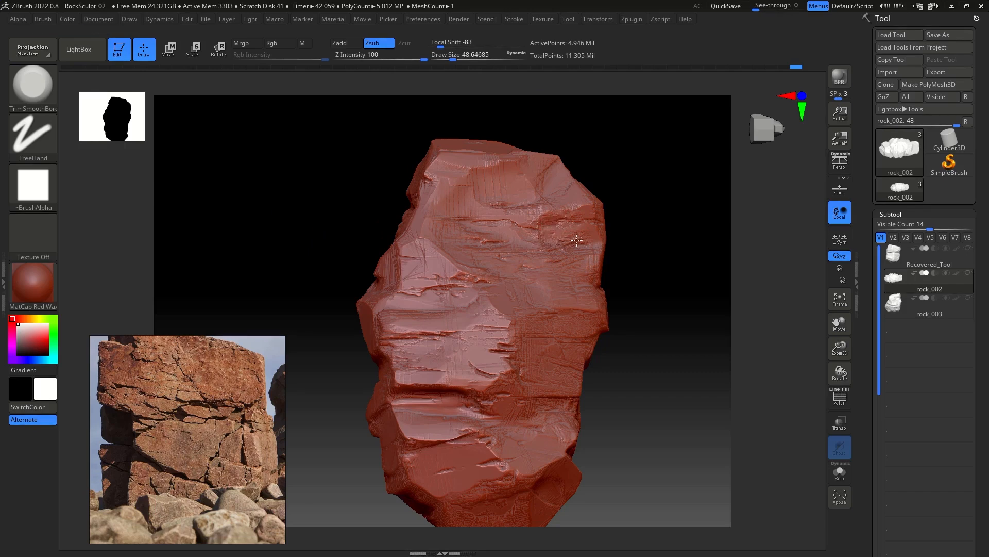
pyautogui.press('1')
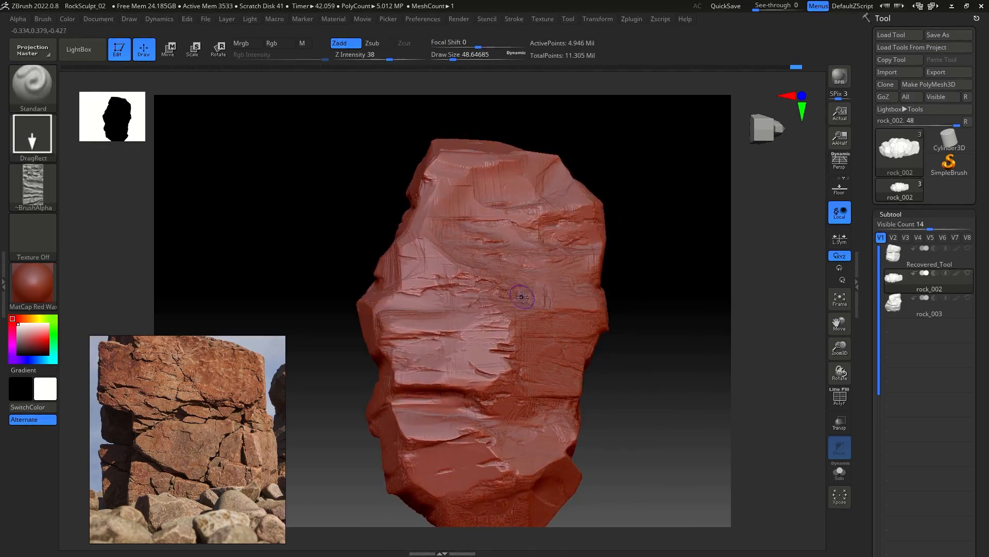
pyautogui.press('2')
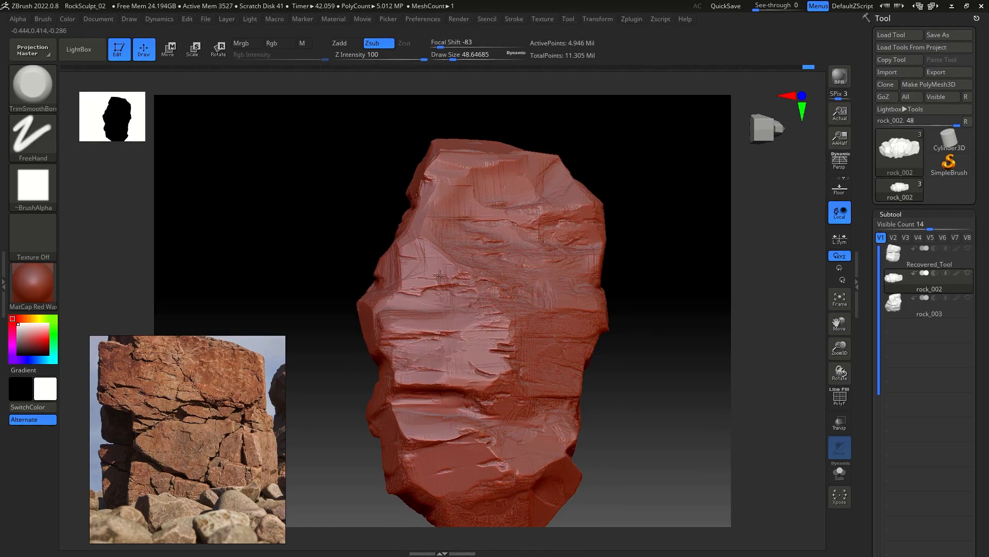
pyautogui.moveTo(662, 286)
pyautogui.mouseDown()
pyautogui.moveTo(647, 292)
pyautogui.moveTo(679, 289)
pyautogui.mouseUp()
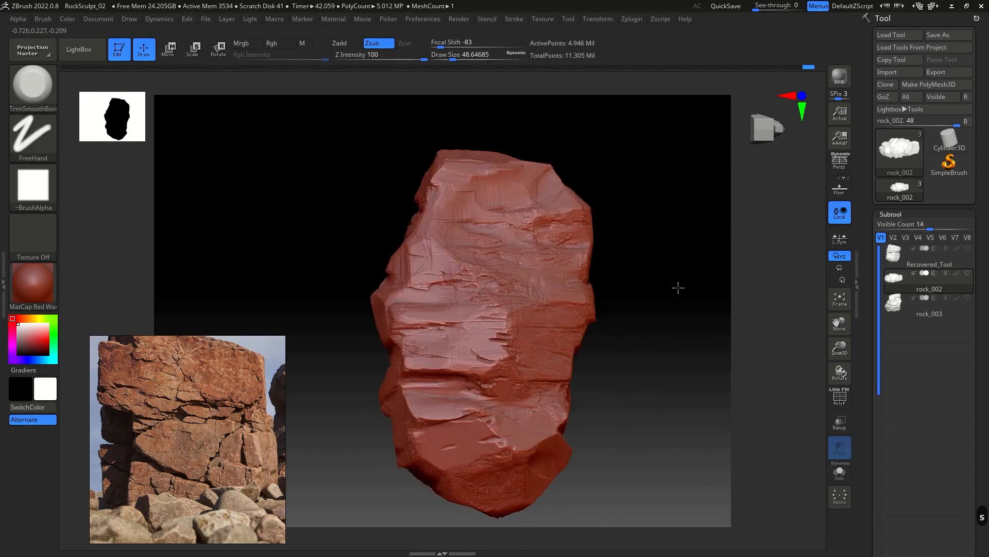
# Step: Set the draw size to about 83.5, stamp the rock alpha on rock_002's upper outer edge, trim it and undo the last stroke
pyautogui.press('s')
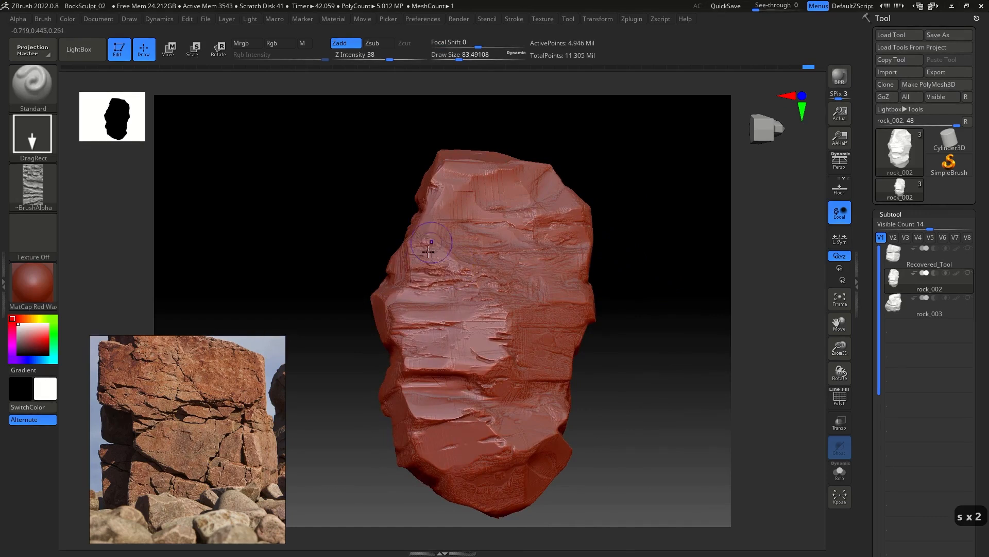
pyautogui.press('b')
pyautogui.press('t')
pyautogui.press('s')
pyautogui.moveTo(448, 269)
pyautogui.mouseDown()
pyautogui.moveTo(425, 270)
pyautogui.moveTo(434, 265)
pyautogui.mouseUp()
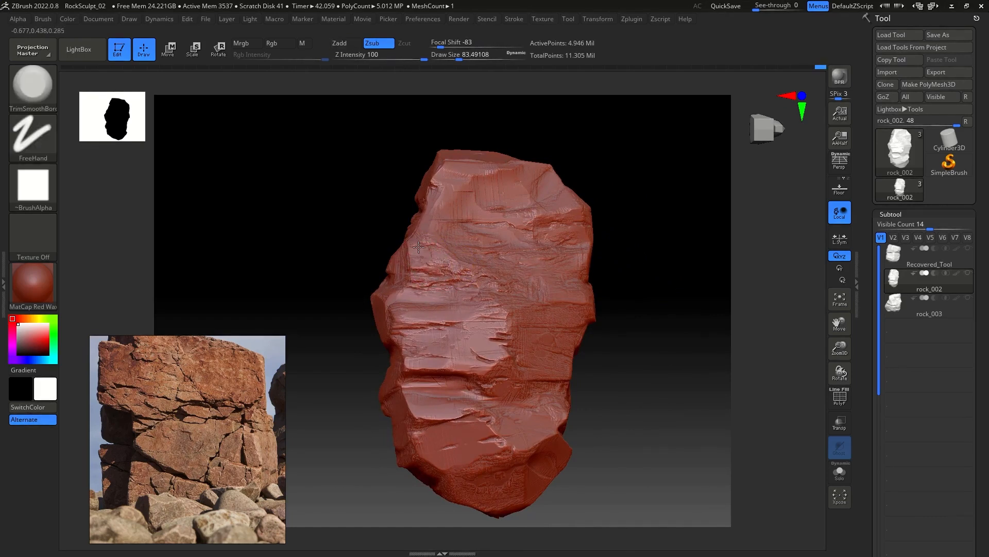
pyautogui.hotkey('ctrl', 'z')
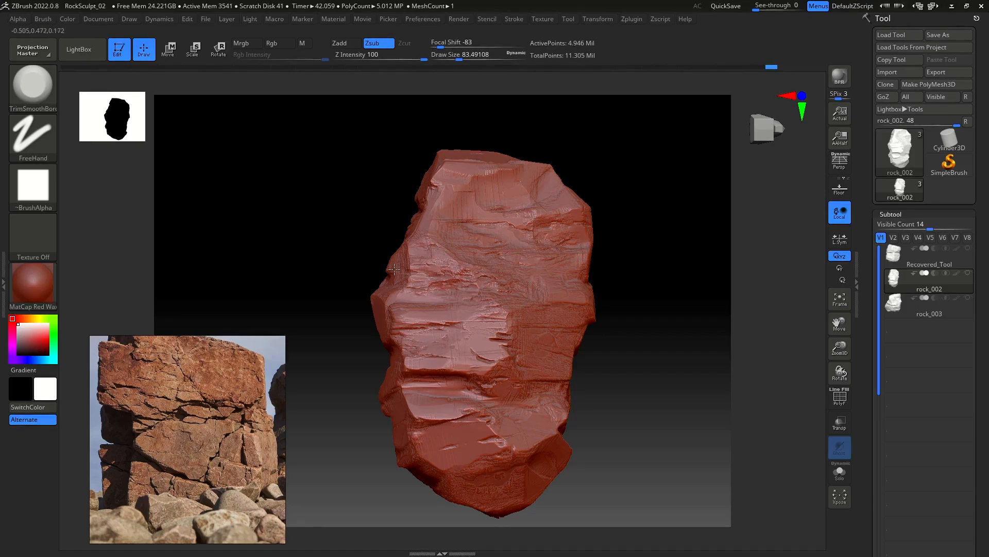
# Step: Try stamping and trimming rock_002's smooth middle facet, and undo the last two strokes
pyautogui.moveTo(686, 279); pyautogui.dragTo(669, 309)
pyautogui.press('b')
pyautogui.press('s')
pyautogui.press('t')
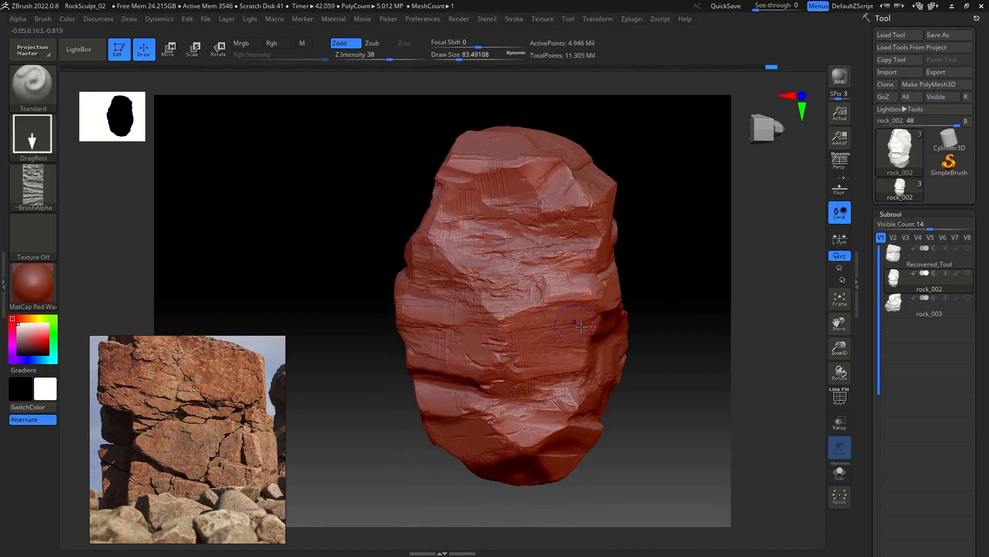
pyautogui.press('b')
pyautogui.press('t')
pyautogui.press('s')
pyautogui.moveTo(670, 243); pyautogui.dragTo(691, 234)
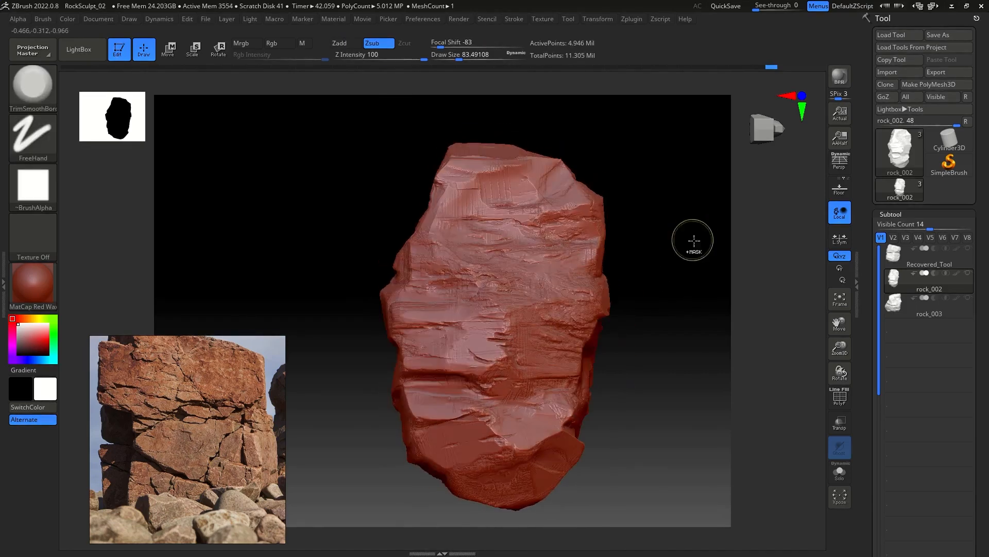
pyautogui.hotkey('ctrl', 'z')
pyautogui.hotkey('ctrl', 'z')
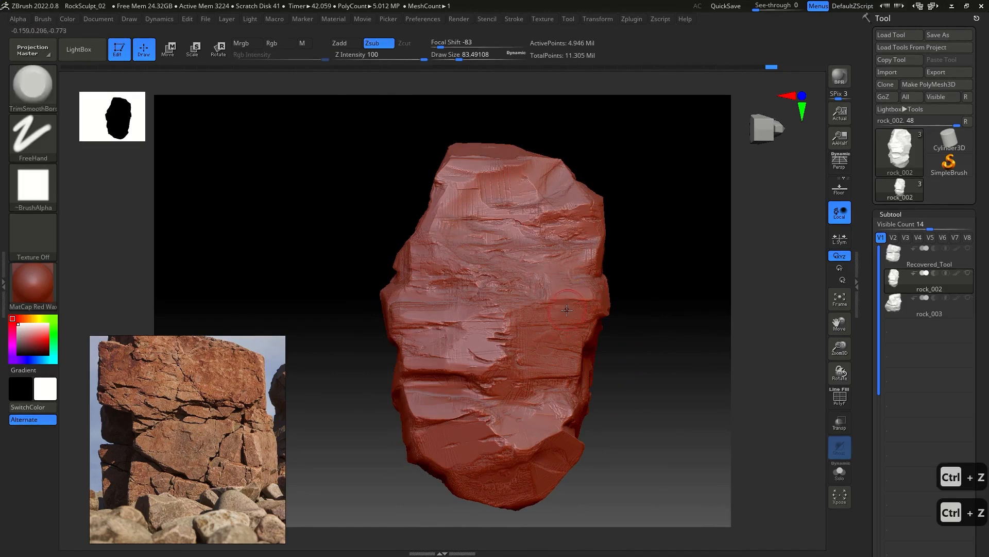
# Step: Stamp the rock alpha onto rock_002's smooth middle facet and trim the stamped detail into flat patches
pyautogui.press('b')
pyautogui.press('s')
pyautogui.press('t')
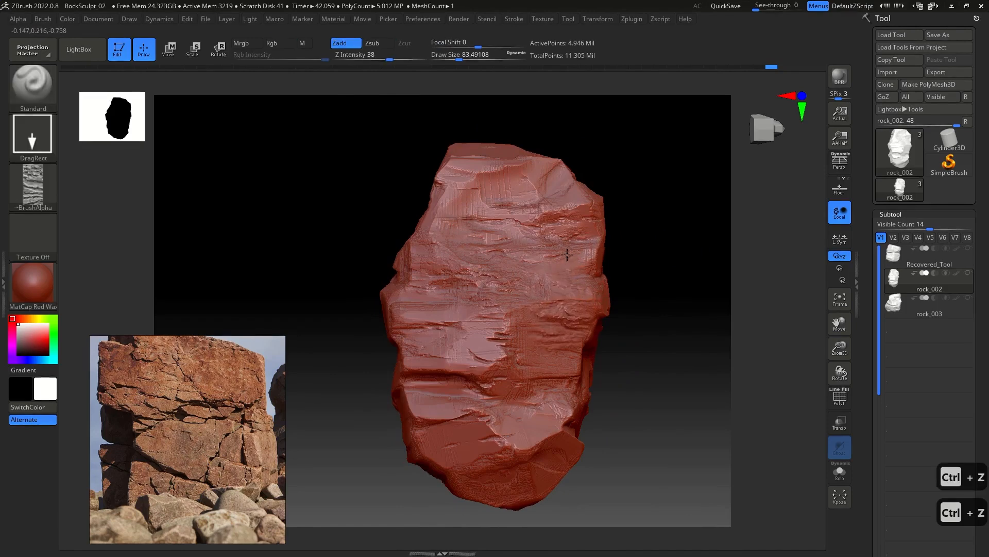
pyautogui.press('b')
pyautogui.press('t')
pyautogui.press('s')
pyautogui.scroll(5, 681, 281)
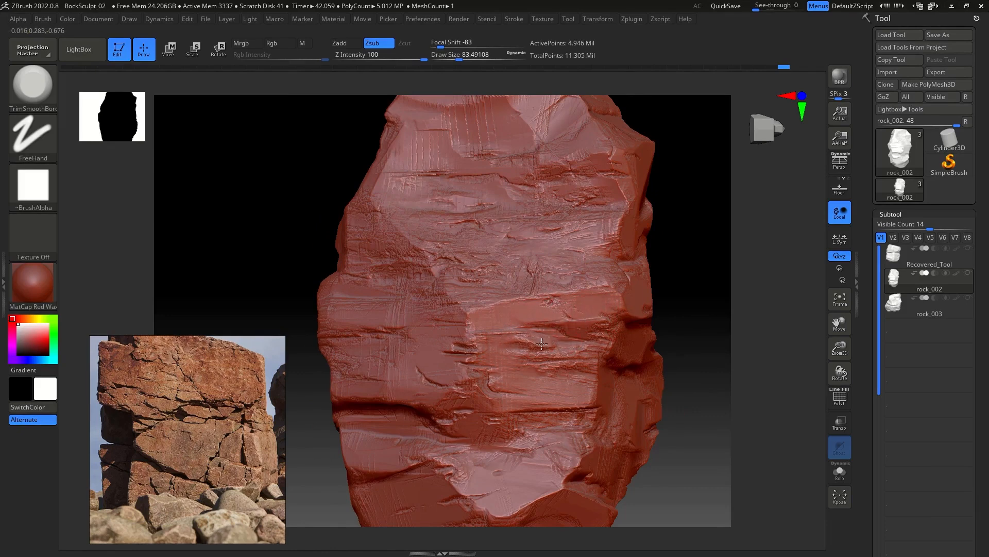
# Step: Stamp the rock alpha around the lower edge of rock_002's middle facet and trim the crevice area beside it
pyautogui.moveTo(689, 371)
pyautogui.mouseDown()
pyautogui.moveTo(703, 356)
pyautogui.moveTo(665, 338)
pyautogui.mouseUp()
pyautogui.press('1')
pyautogui.moveTo(536, 399)
pyautogui.mouseDown()
pyautogui.moveTo(510, 337)
pyautogui.moveTo(489, 318)
pyautogui.mouseUp()
pyautogui.press('2')
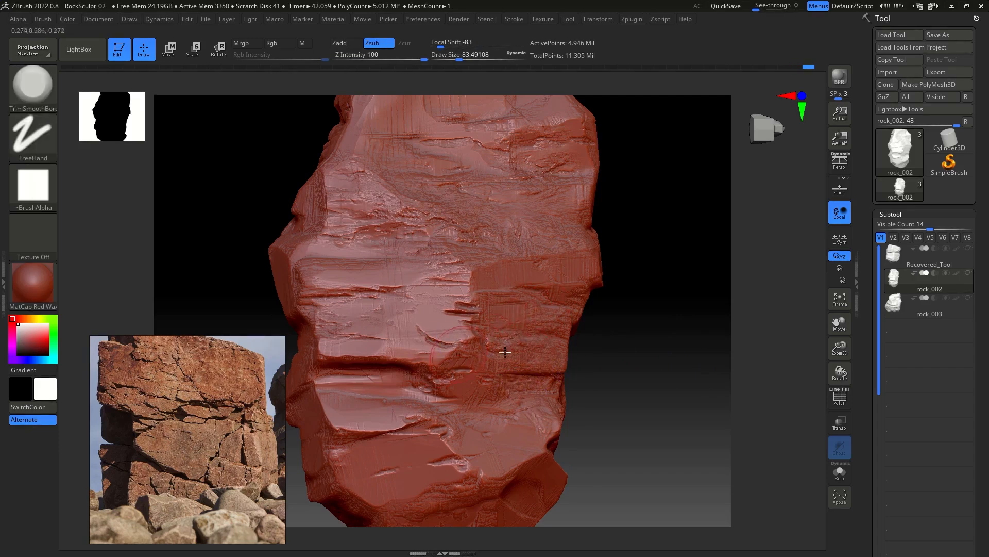
# Step: Stamp the rock alpha along the outer end of rock_002's middle band, trim it, and turn to the neighbouring side
pyautogui.moveTo(619, 354); pyautogui.dragTo(642, 312)
pyautogui.moveTo(445, 341); pyautogui.dragTo(371, 322)
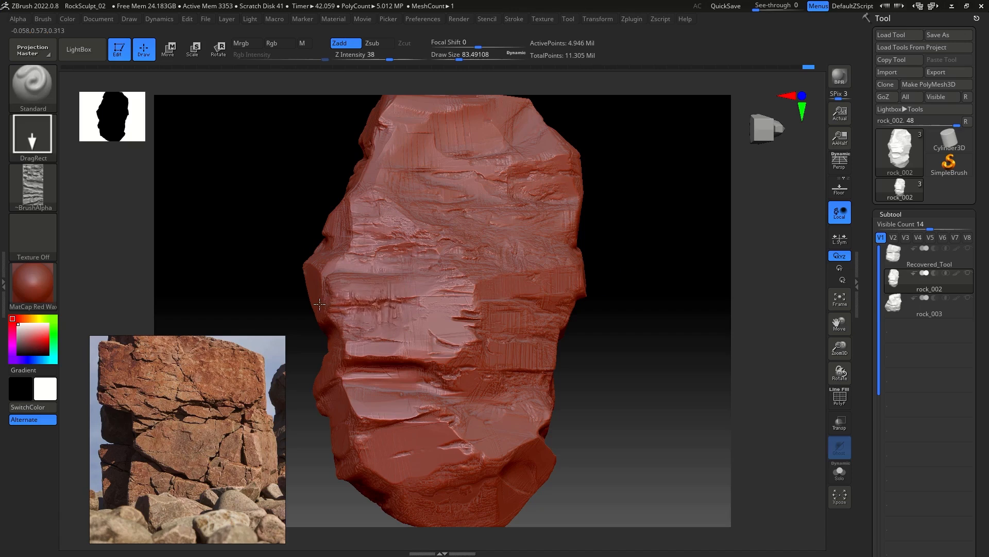
pyautogui.press('shift')
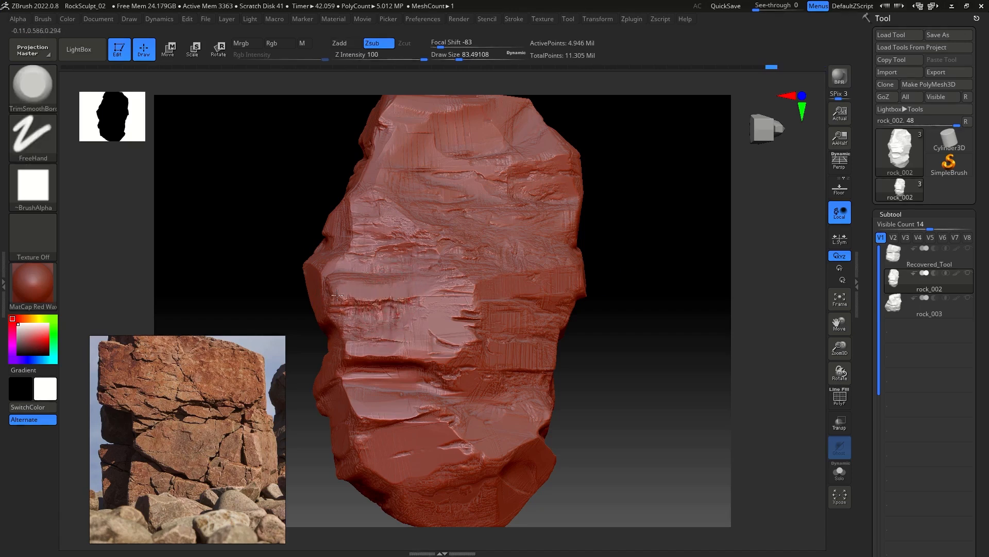
pyautogui.moveTo(667, 316)
pyautogui.mouseDown()
pyautogui.moveTo(654, 296)
pyautogui.moveTo(607, 307)
pyautogui.moveTo(490, 293)
pyautogui.mouseUp()
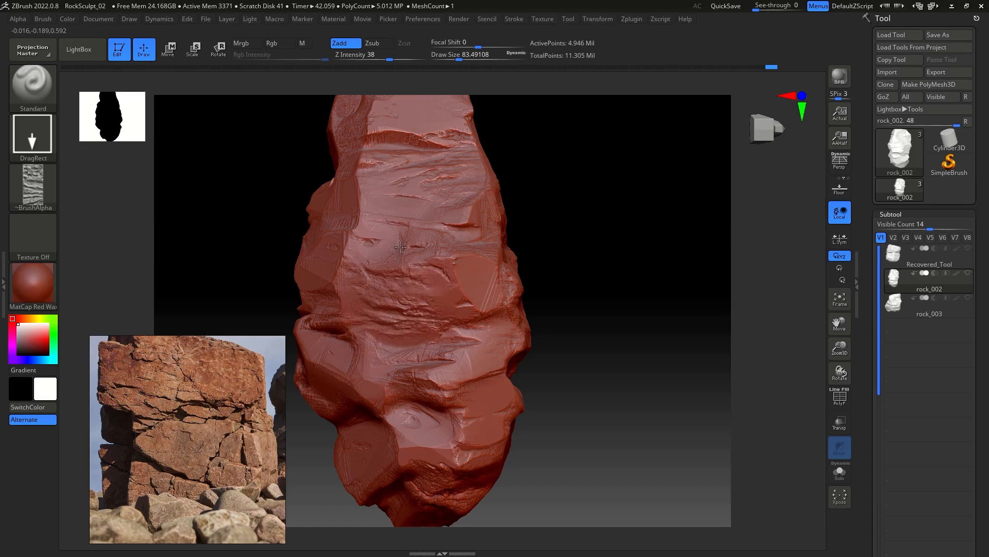
# Step: Stamp the rock alpha onto rock_002's middle facet beside the diagonal crevice and trim the stamped detail into flat patches
pyautogui.moveTo(523, 228)
pyautogui.keyDown('shift'); pyautogui.mouseDown()
pyautogui.moveTo(545, 205)
pyautogui.moveTo(452, 265)
pyautogui.mouseUp(); pyautogui.keyUp('shift')
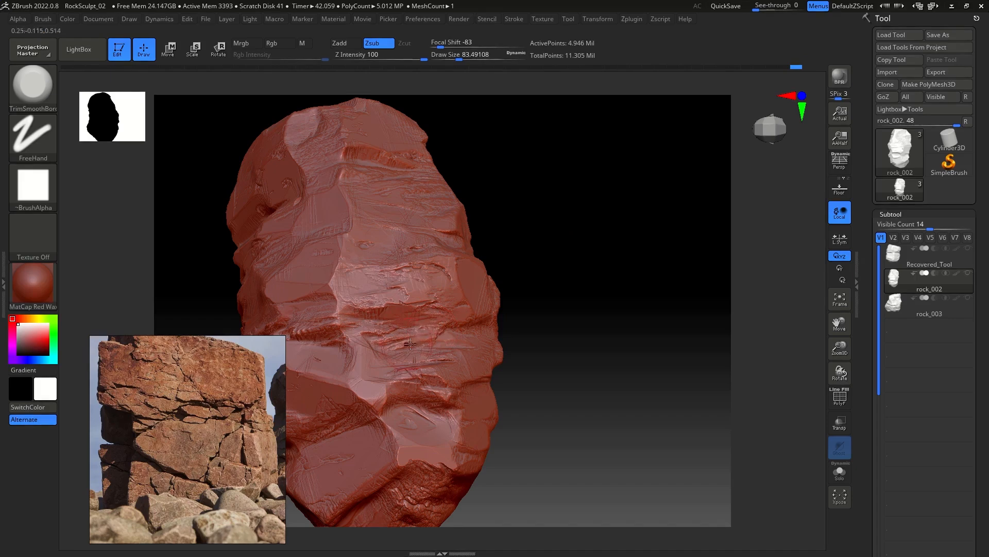
pyautogui.moveTo(576, 299); pyautogui.dragTo(753, 281)
pyautogui.press('b')
pyautogui.press('s')
pyautogui.press('t')
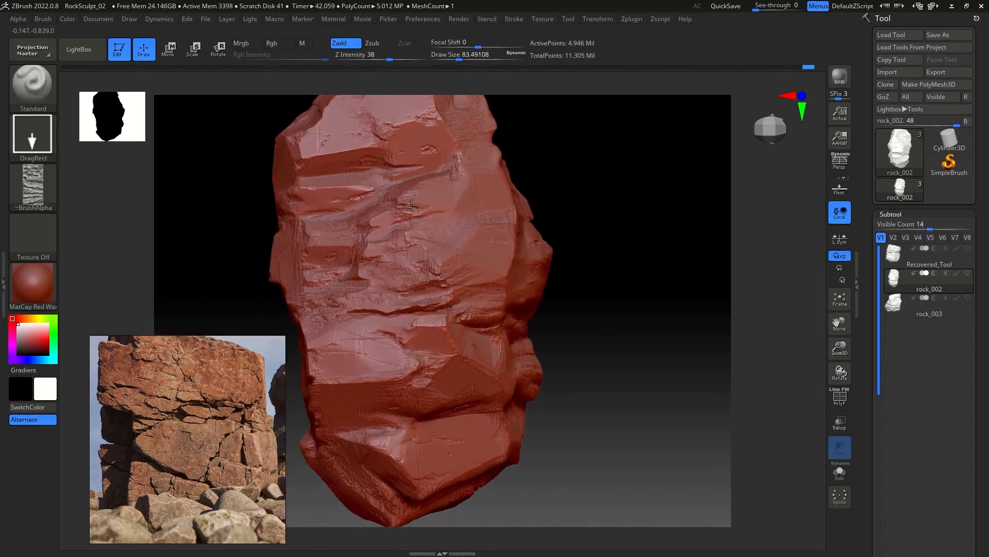
pyautogui.moveTo(435, 240); pyautogui.dragTo(424, 218)
pyautogui.press('b')
pyautogui.press('t')
pyautogui.press('s')
pyautogui.moveTo(423, 266)
pyautogui.mouseDown()
pyautogui.moveTo(402, 263)
pyautogui.moveTo(408, 245)
pyautogui.mouseUp()
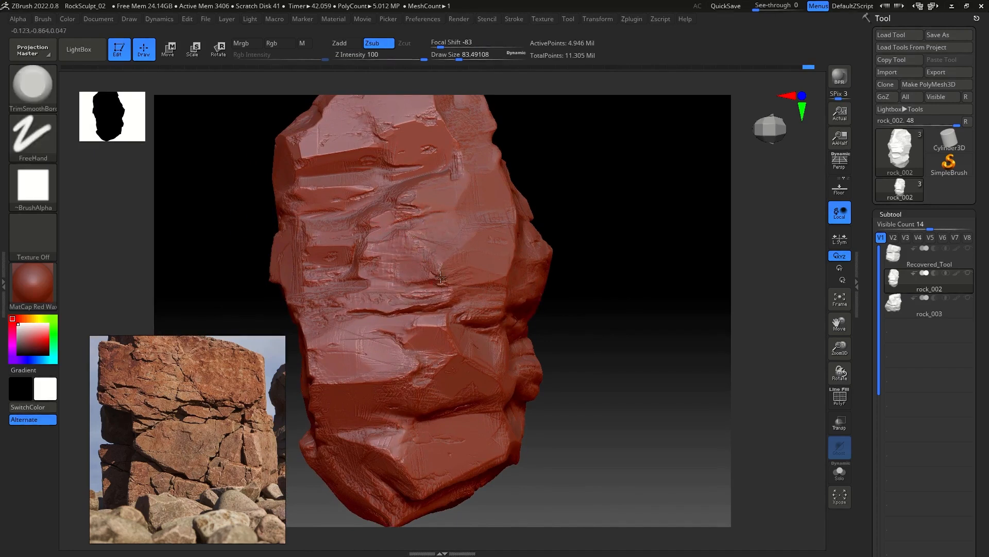
# Step: Undo the last trim stroke and flatten the ledge between the diagonal crevice and rock_002's outer edge
pyautogui.hotkey('ctrl', 'z')
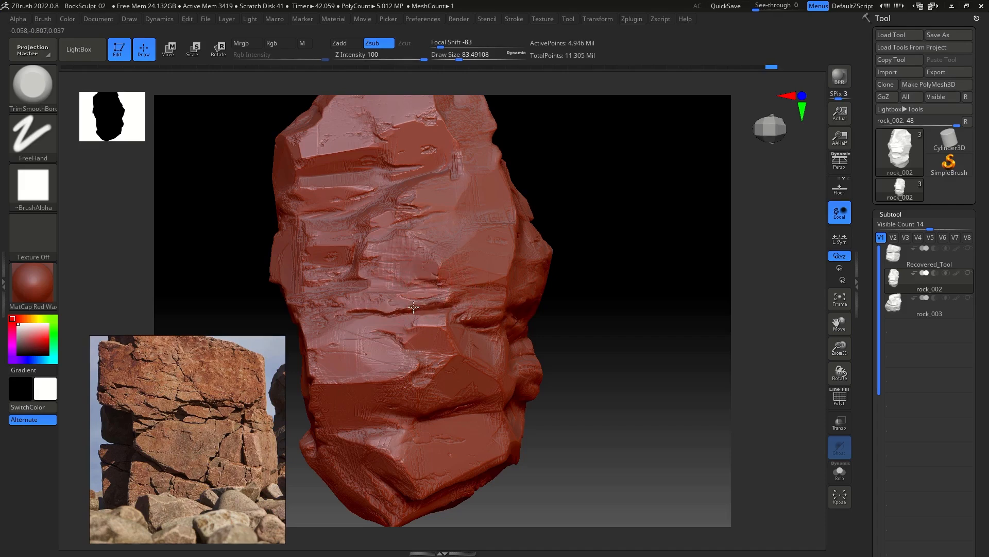
pyautogui.moveTo(585, 271); pyautogui.dragTo(683, 298)
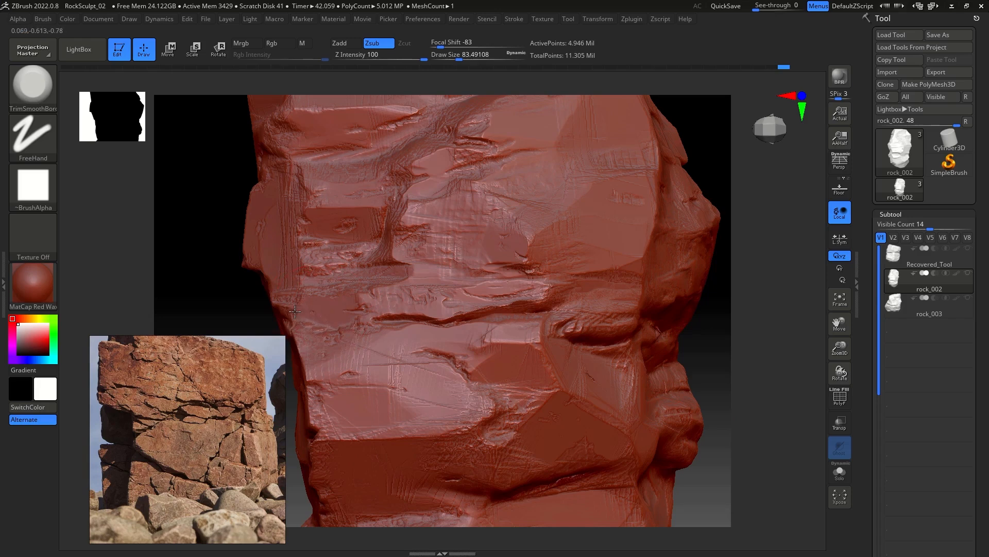
pyautogui.moveTo(366, 291)
pyautogui.mouseDown()
pyautogui.moveTo(340, 268)
pyautogui.moveTo(319, 288)
pyautogui.moveTo(325, 315)
pyautogui.moveTo(340, 271)
pyautogui.moveTo(298, 263)
pyautogui.moveTo(300, 227)
pyautogui.mouseUp()
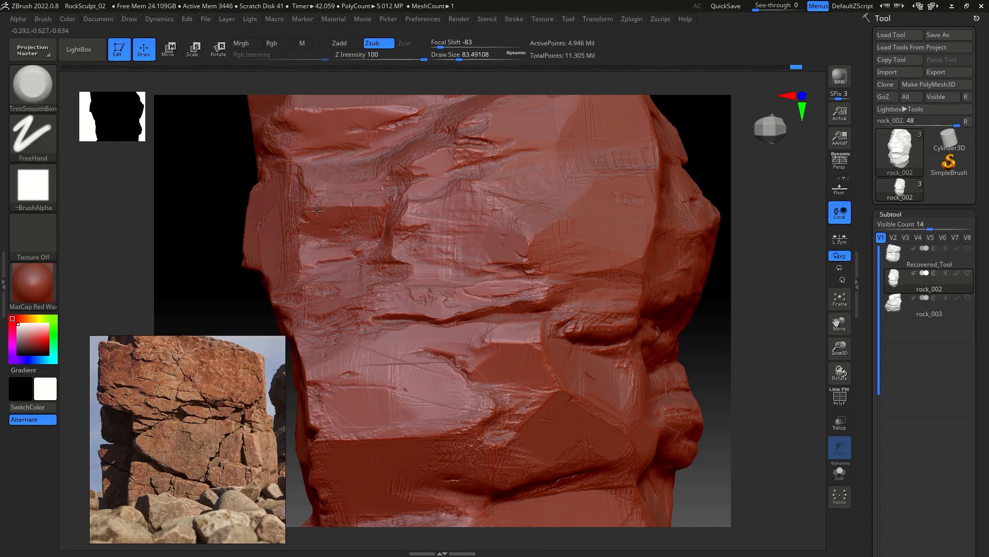
# Step: Stamp the rock alpha onto the large facet near rock_002's lower end and trim the stamped detail flat
pyautogui.moveTo(728, 347)
pyautogui.keyDown('alt'); pyautogui.mouseDown()
pyautogui.moveTo(732, 334)
pyautogui.moveTo(697, 274)
pyautogui.moveTo(697, 216)
pyautogui.mouseUp(); pyautogui.keyUp('alt')
pyautogui.press('b')
pyautogui.press('s')
pyautogui.press('t')
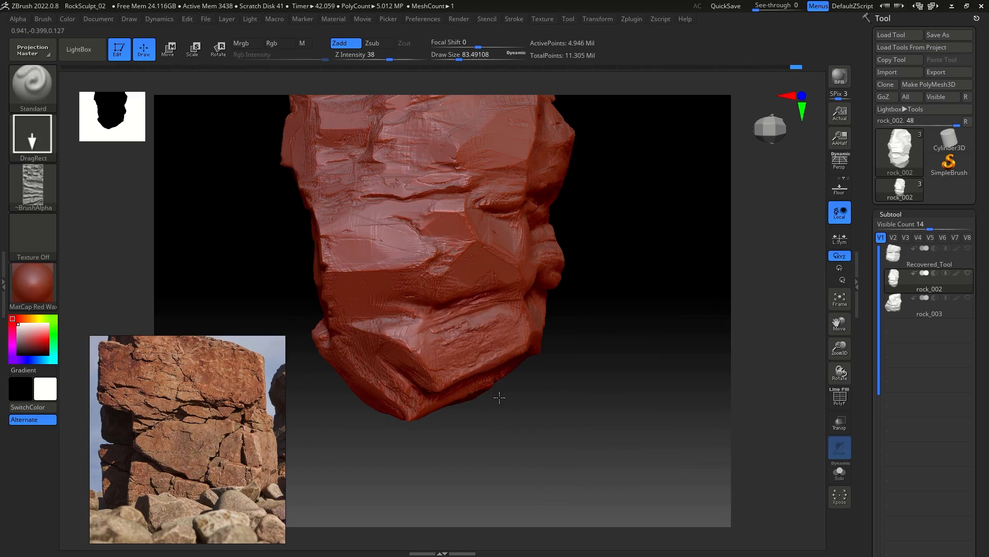
pyautogui.press('b')
pyautogui.press('t')
pyautogui.press('s')
pyautogui.moveTo(664, 314); pyautogui.dragTo(547, 310)
pyautogui.moveTo(459, 328)
pyautogui.mouseDown()
pyautogui.moveTo(520, 338)
pyautogui.moveTo(444, 373)
pyautogui.moveTo(476, 346)
pyautogui.moveTo(487, 304)
pyautogui.moveTo(520, 293)
pyautogui.moveTo(530, 318)
pyautogui.moveTo(518, 309)
pyautogui.mouseUp()
pyautogui.moveTo(656, 320)
pyautogui.mouseDown()
pyautogui.moveTo(682, 325)
pyautogui.moveTo(632, 310)
pyautogui.moveTo(594, 347)
pyautogui.mouseUp()
# Step: Stamp the rock alpha over the smooth facet above rock_002's deep side notch and trim it into flat planes
pyautogui.press('b')
pyautogui.press('s')
pyautogui.press('t')
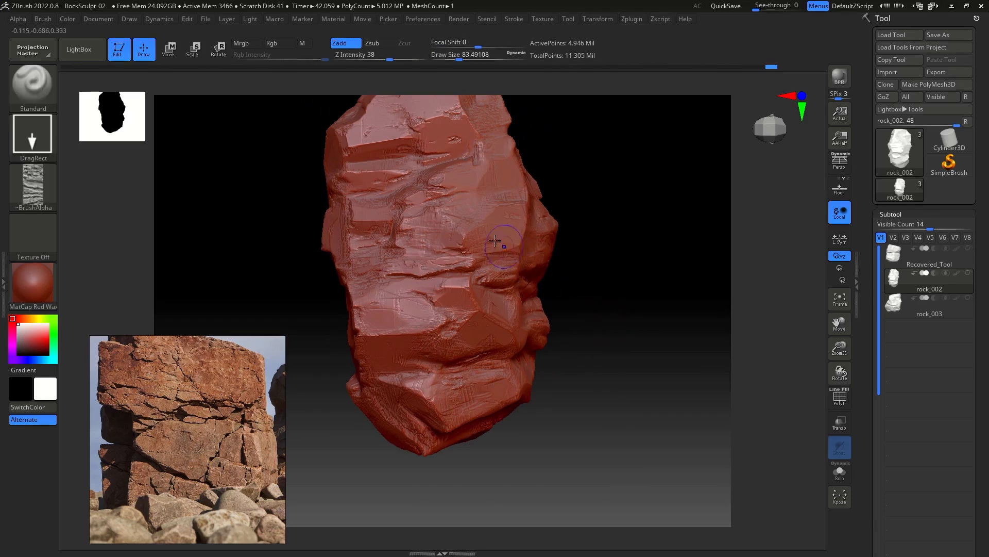
pyautogui.press('b')
pyautogui.press('t')
pyautogui.press('s')
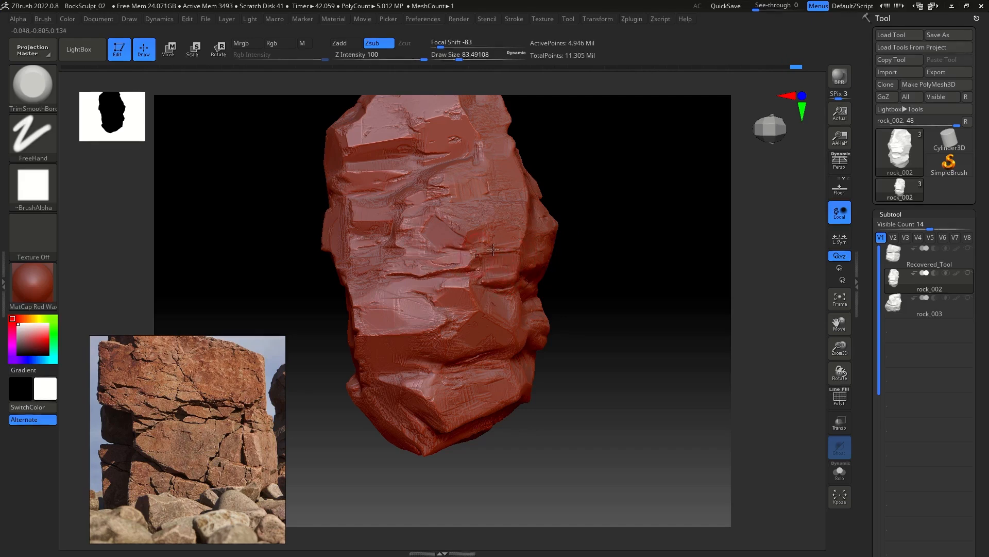
pyautogui.moveTo(622, 223); pyautogui.dragTo(636, 207)
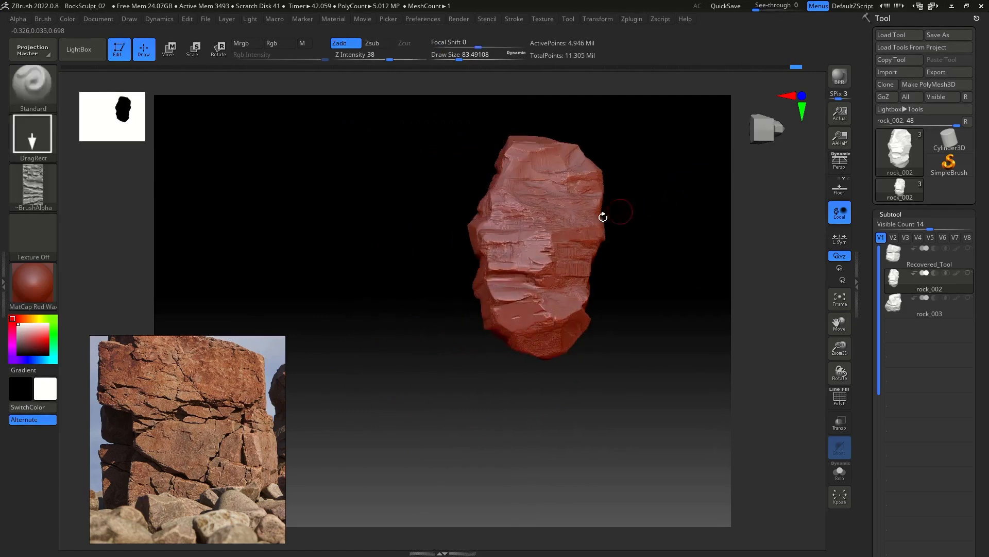
# Step: Stamp the rock alpha across the lower bands on another side of rock_002 and trim the stamped detail into ledges
pyautogui.press('1')
pyautogui.moveTo(525, 301)
pyautogui.mouseDown()
pyautogui.moveTo(513, 278)
pyautogui.moveTo(514, 288)
pyautogui.mouseUp()
pyautogui.press('b')
pyautogui.press('t')
pyautogui.press('s')
pyautogui.moveTo(446, 294)
pyautogui.keyDown('ctrl'); pyautogui.mouseDown(button='right')
pyautogui.moveTo(426, 327)
pyautogui.moveTo(426, 350)
pyautogui.mouseUp(button='right'); pyautogui.keyUp('ctrl')
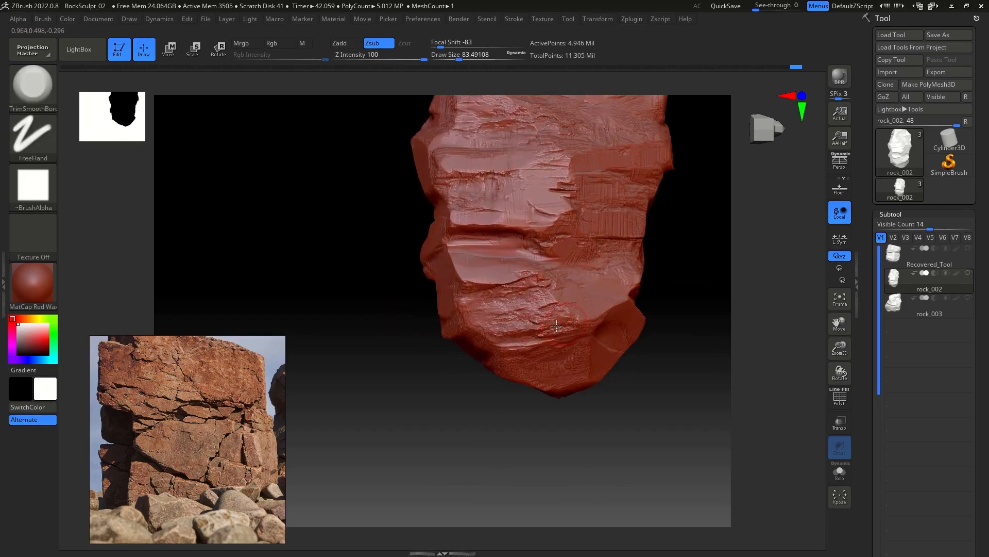
pyautogui.moveTo(552, 333)
pyautogui.mouseDown()
pyautogui.moveTo(530, 341)
pyautogui.moveTo(524, 320)
pyautogui.moveTo(497, 309)
pyautogui.moveTo(482, 283)
pyautogui.moveTo(545, 283)
pyautogui.moveTo(520, 279)
pyautogui.mouseUp()
pyautogui.moveTo(342, 289)
pyautogui.mouseDown()
pyautogui.moveTo(363, 291)
pyautogui.moveTo(353, 294)
pyautogui.mouseUp()
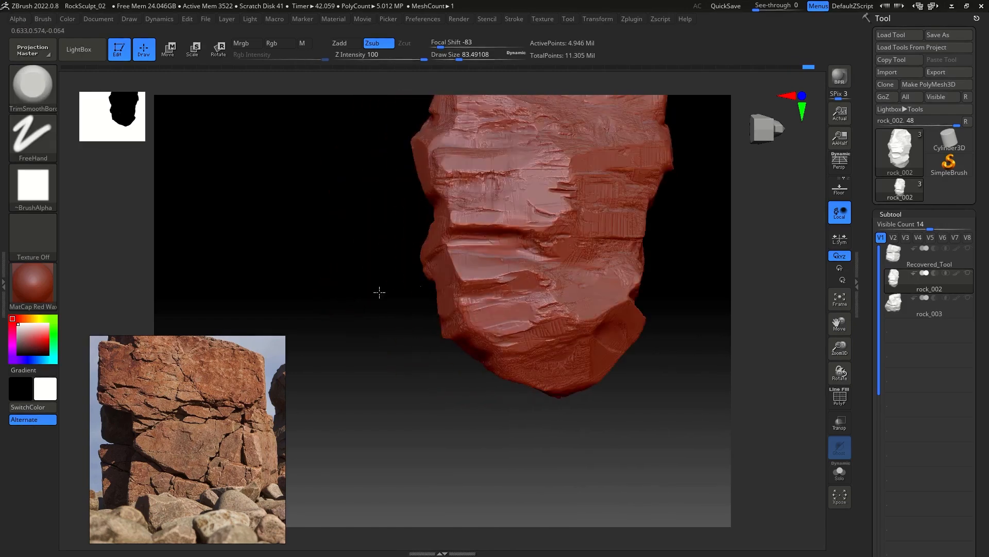
pyautogui.moveTo(494, 279); pyautogui.dragTo(556, 274)
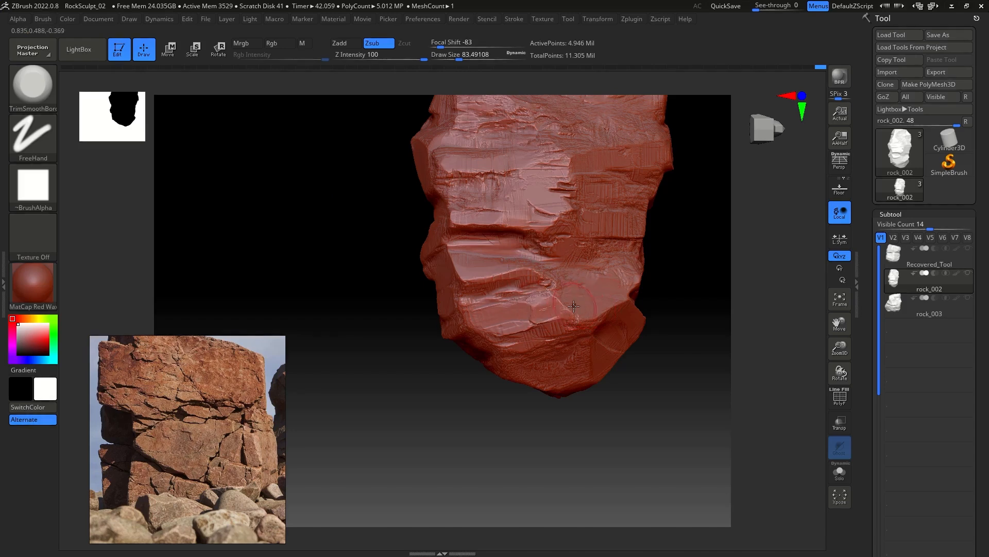
# Step: Stamp the rock alpha onto the small lower facets on rock_002's neighbouring side and trim them into flat patches
pyautogui.moveTo(353, 292); pyautogui.dragTo(388, 294)
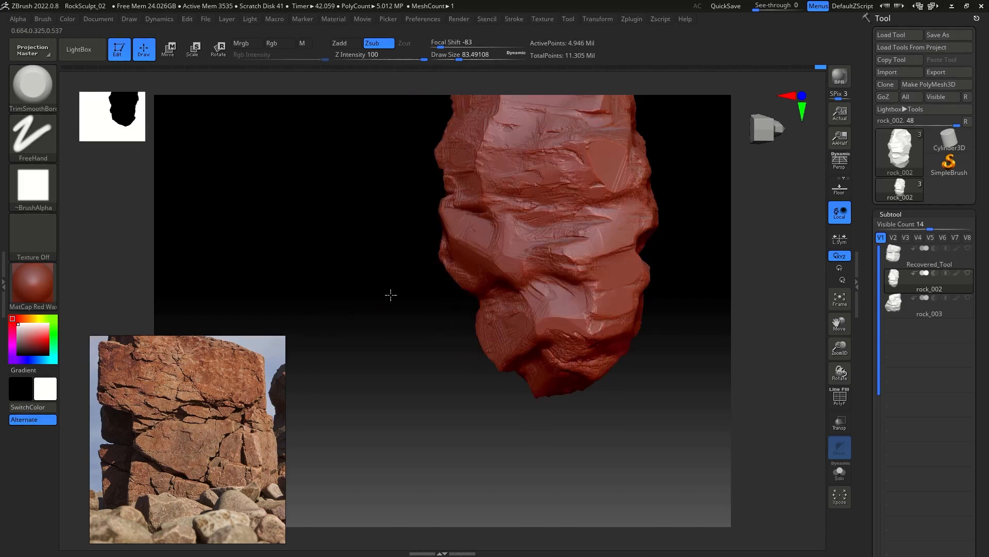
pyautogui.press('b')
pyautogui.press('s')
pyautogui.press('t')
pyautogui.press('shift')
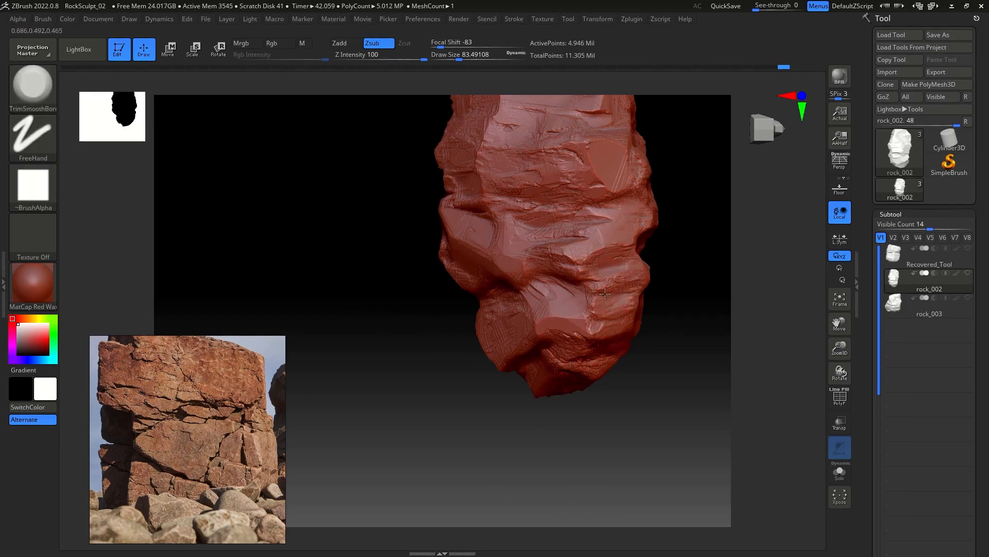
pyautogui.keyDown('shift'); pyautogui.moveTo(392, 323); pyautogui.dragTo(395, 296); pyautogui.keyUp('shift')
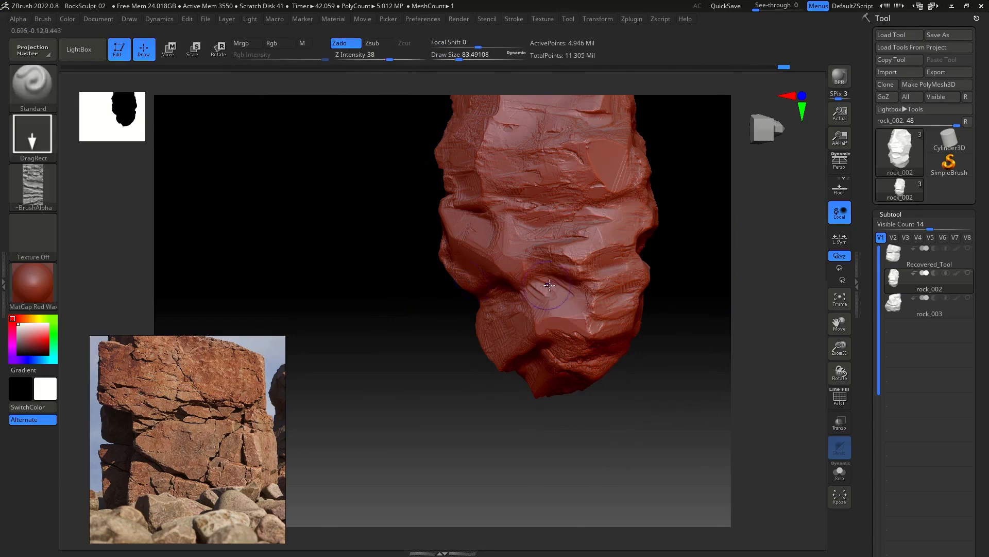
pyautogui.moveTo(468, 312); pyautogui.dragTo(566, 298)
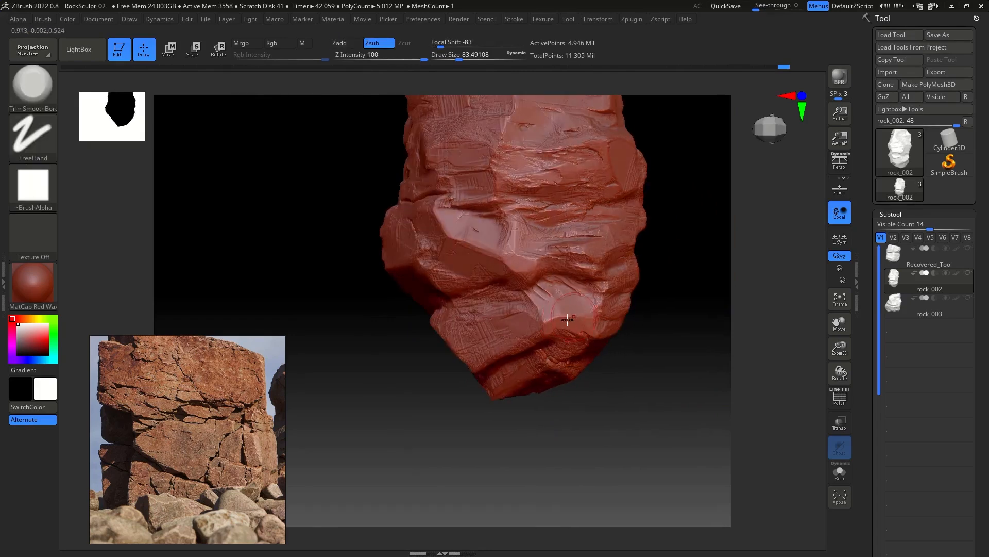
pyautogui.press('shift')
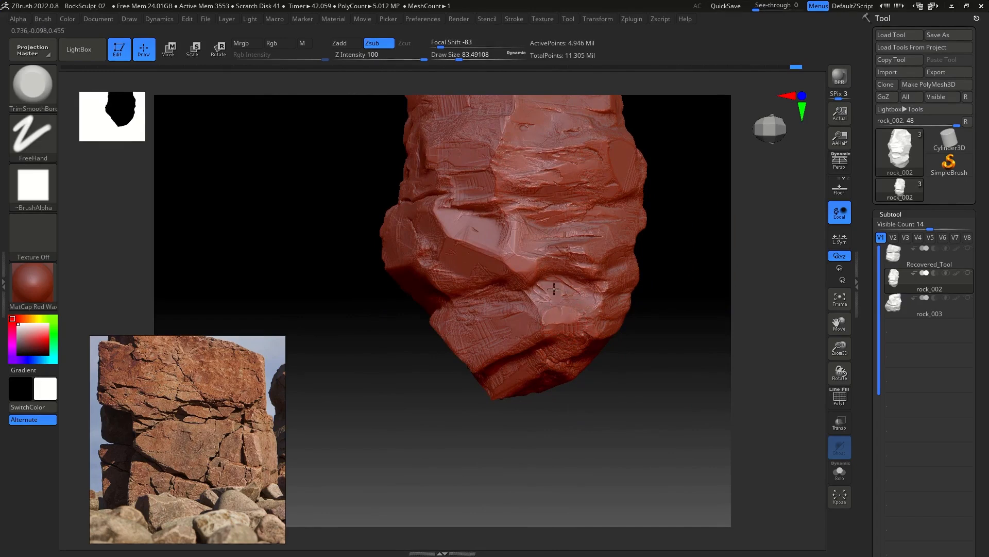
# Step: Stamp the rock alpha onto the smooth band above rock_002's lower overhang and trim the stamped detail
pyautogui.moveTo(354, 320); pyautogui.dragTo(417, 276)
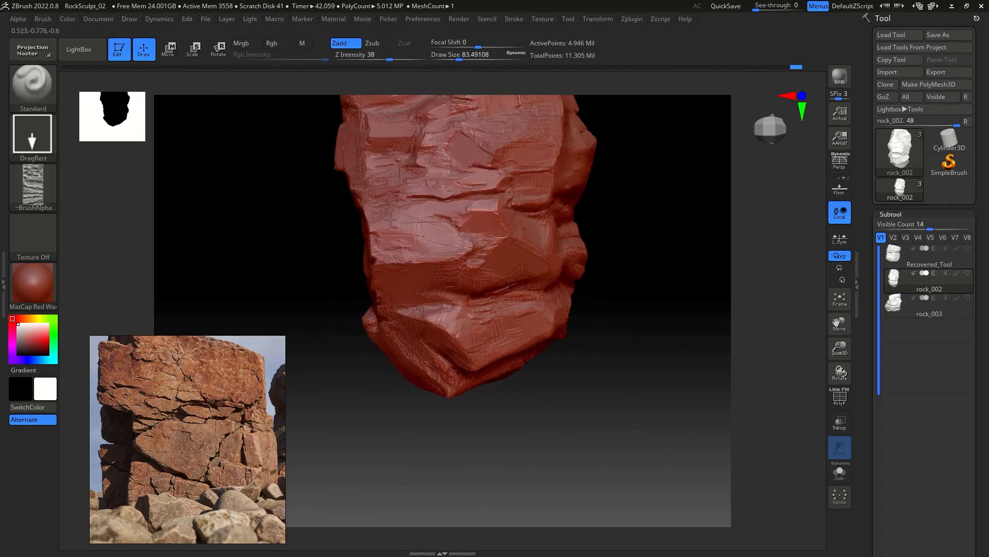
pyautogui.press('shift')
pyautogui.keyDown('shift'); pyautogui.moveTo(354, 243); pyautogui.dragTo(406, 235); pyautogui.keyUp('shift')
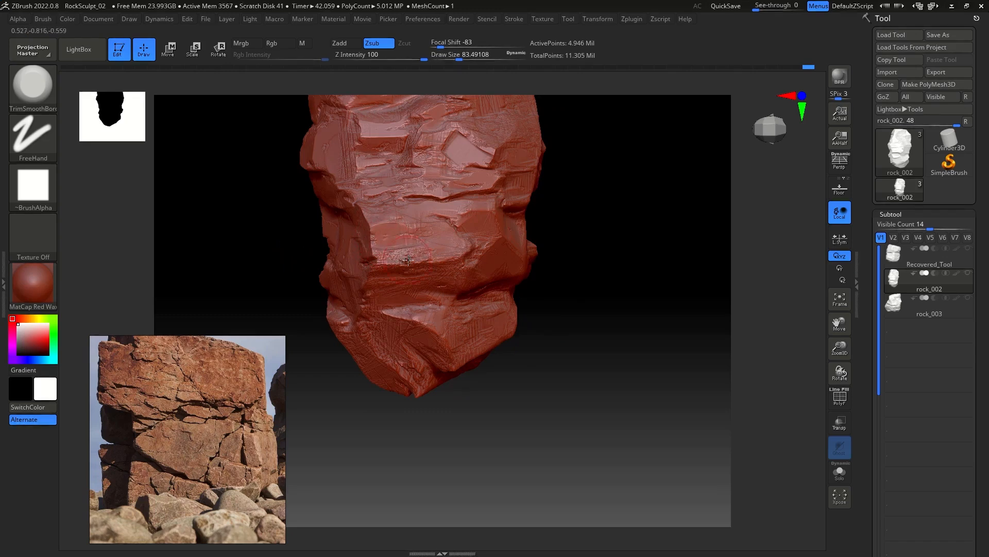
pyautogui.moveTo(600, 247); pyautogui.dragTo(621, 194)
pyautogui.moveTo(366, 304)
pyautogui.keyDown('shift'); pyautogui.mouseDown()
pyautogui.moveTo(368, 291)
pyautogui.moveTo(385, 290)
pyautogui.moveTo(376, 309)
pyautogui.mouseUp(); pyautogui.keyUp('shift')
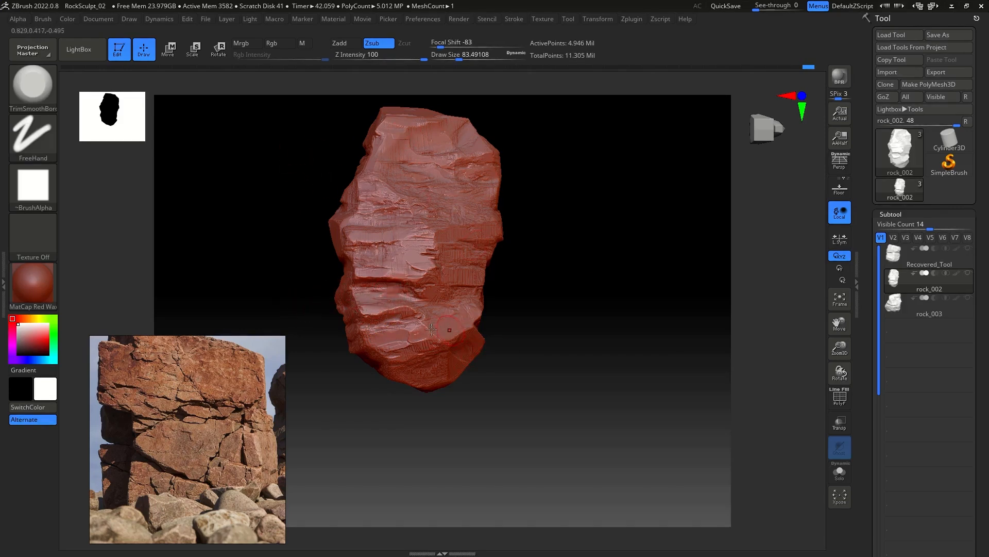
# Step: Trim the stamped detail on rock_002's end face into flat patches and check the surrounding sides
pyautogui.moveTo(609, 292)
pyautogui.mouseDown()
pyautogui.moveTo(537, 303)
pyautogui.moveTo(598, 314)
pyautogui.moveTo(643, 288)
pyautogui.moveTo(644, 316)
pyautogui.moveTo(547, 293)
pyautogui.mouseUp()
pyautogui.moveTo(408, 229)
pyautogui.keyDown('shift'); pyautogui.mouseDown()
pyautogui.moveTo(426, 247)
pyautogui.moveTo(399, 239)
pyautogui.mouseUp(); pyautogui.keyUp('shift')
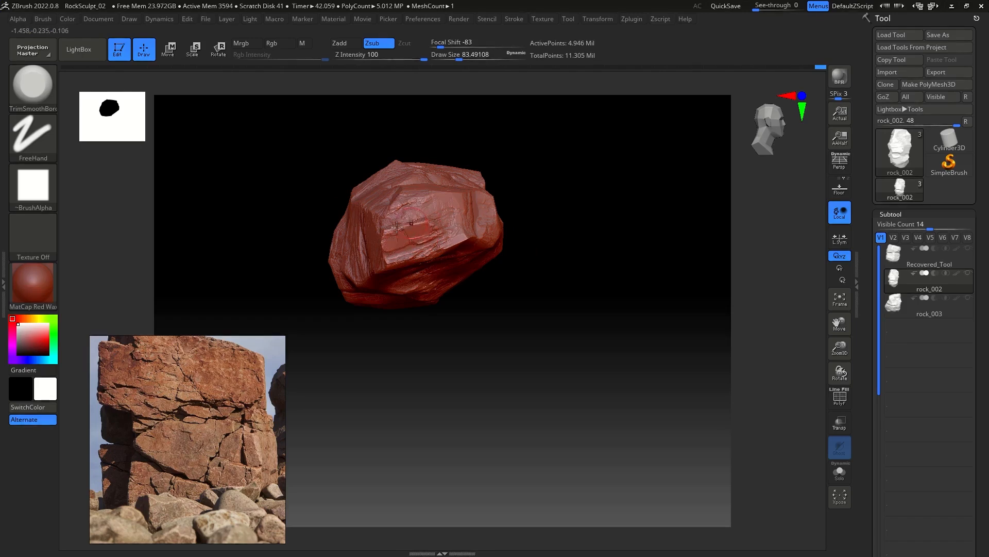
pyautogui.scroll(5, 566, 171)
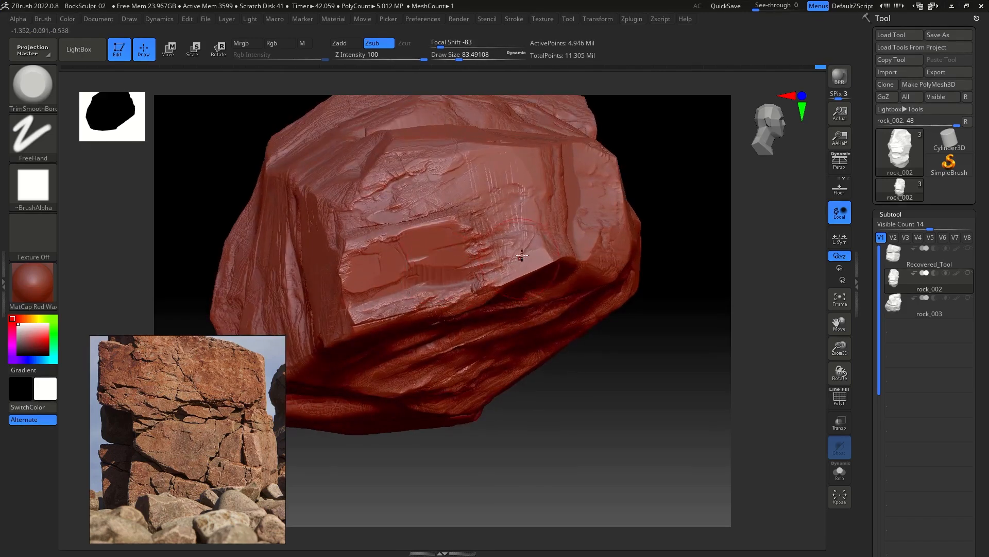
pyautogui.moveTo(402, 206)
pyautogui.keyDown('shift'); pyautogui.mouseDown()
pyautogui.moveTo(386, 190)
pyautogui.moveTo(412, 170)
pyautogui.moveTo(397, 170)
pyautogui.moveTo(497, 139)
pyautogui.mouseUp(); pyautogui.keyUp('shift')
pyautogui.moveTo(719, 311); pyautogui.dragTo(669, 254)
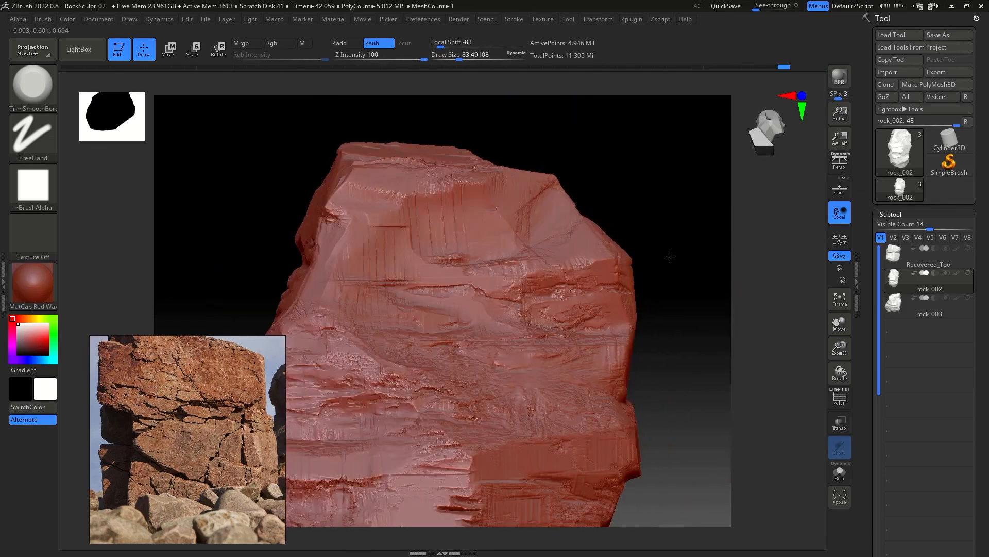
pyautogui.moveTo(699, 318); pyautogui.dragTo(640, 242)
pyautogui.moveTo(603, 278); pyautogui.dragTo(698, 278)
# Step: Select the rock_003 subtool and frame it with its large stepped facets facing the view
pyautogui.click(911, 307)
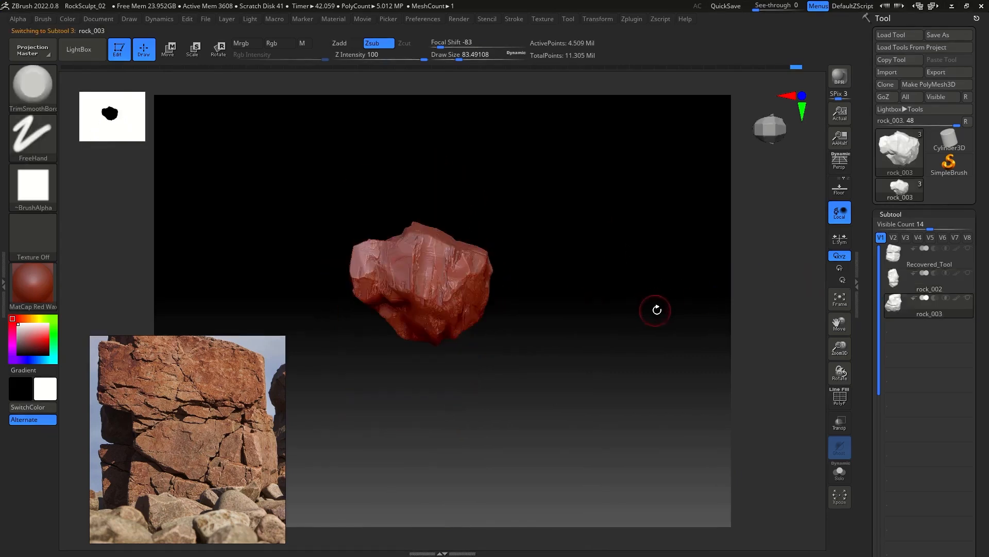
pyautogui.press('f')
pyautogui.moveTo(747, 328); pyautogui.dragTo(773, 320)
pyautogui.moveTo(698, 422); pyautogui.dragTo(684, 314)
pyautogui.press('f')
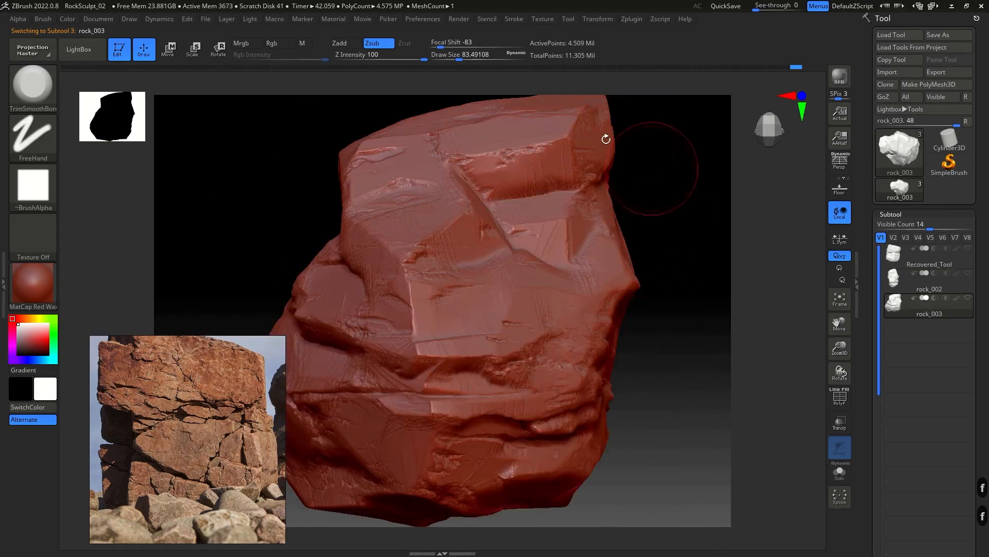
pyautogui.moveTo(695, 245)
pyautogui.mouseDown()
pyautogui.moveTo(653, 224)
pyautogui.moveTo(628, 234)
pyautogui.mouseUp()
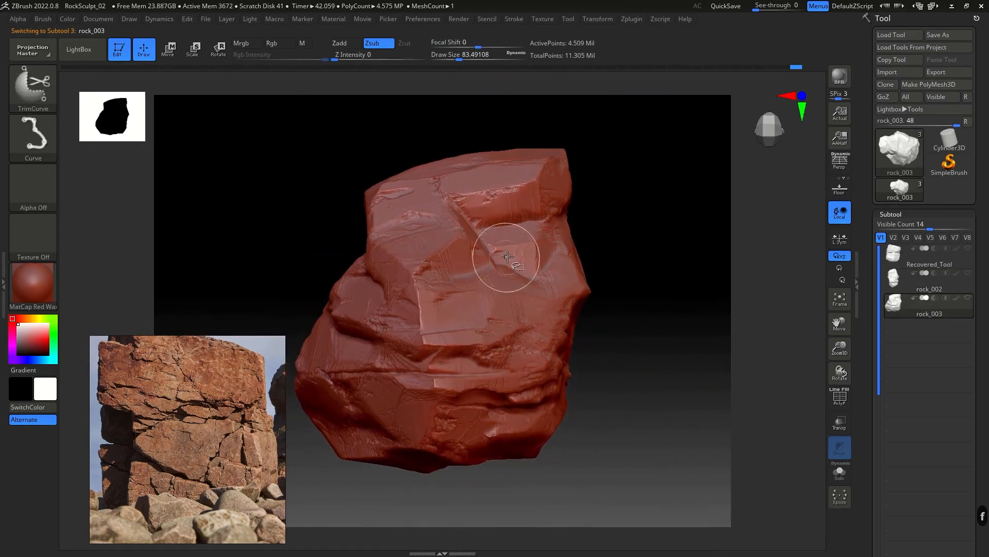
# Step: Stamp the rock alpha onto rock_003's upper and middle facets and trim the stamped detail into flat planes
pyautogui.press('b')
pyautogui.press('s')
pyautogui.press('t')
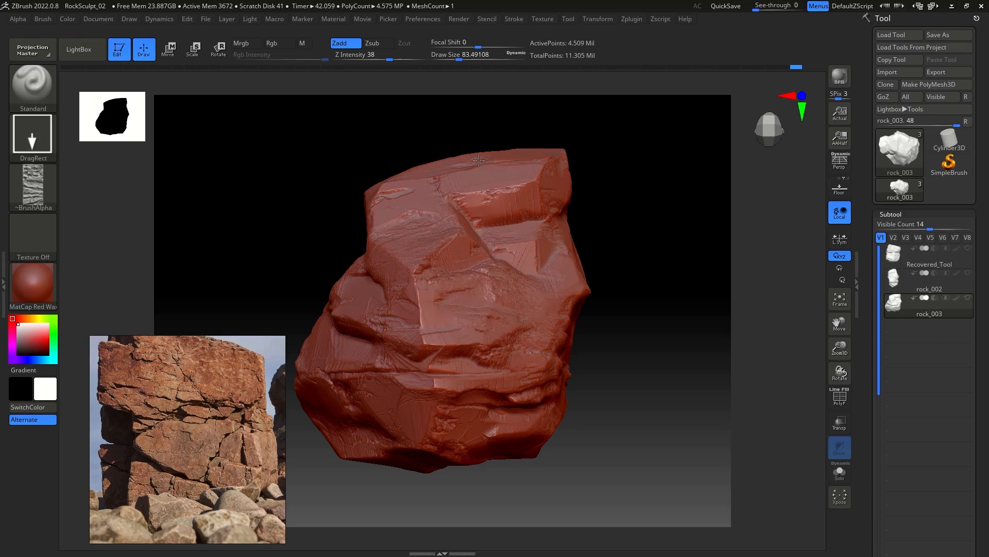
pyautogui.press('shift')
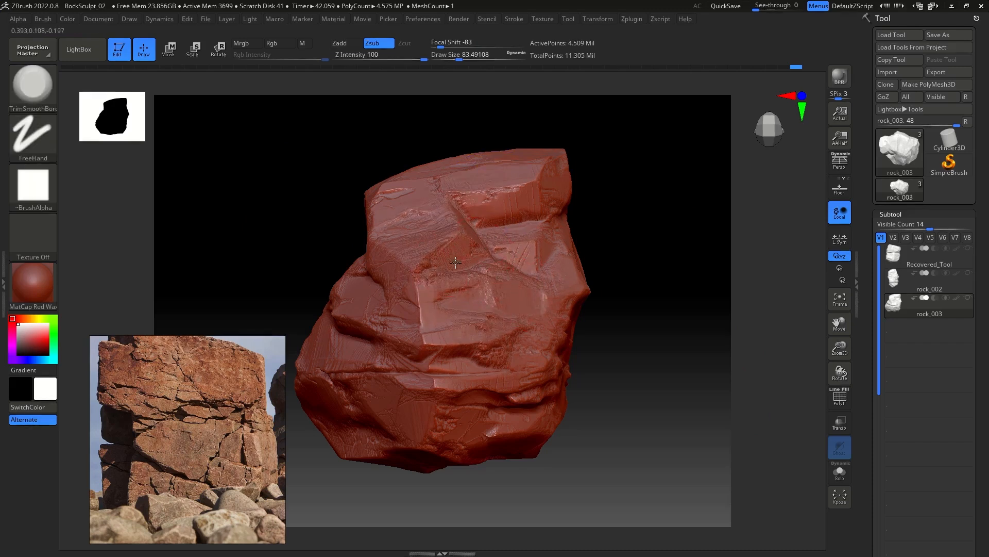
pyautogui.press('shift')
pyautogui.moveTo(219, 184)
pyautogui.mouseDown()
pyautogui.moveTo(381, 178)
pyautogui.moveTo(407, 211)
pyautogui.mouseUp()
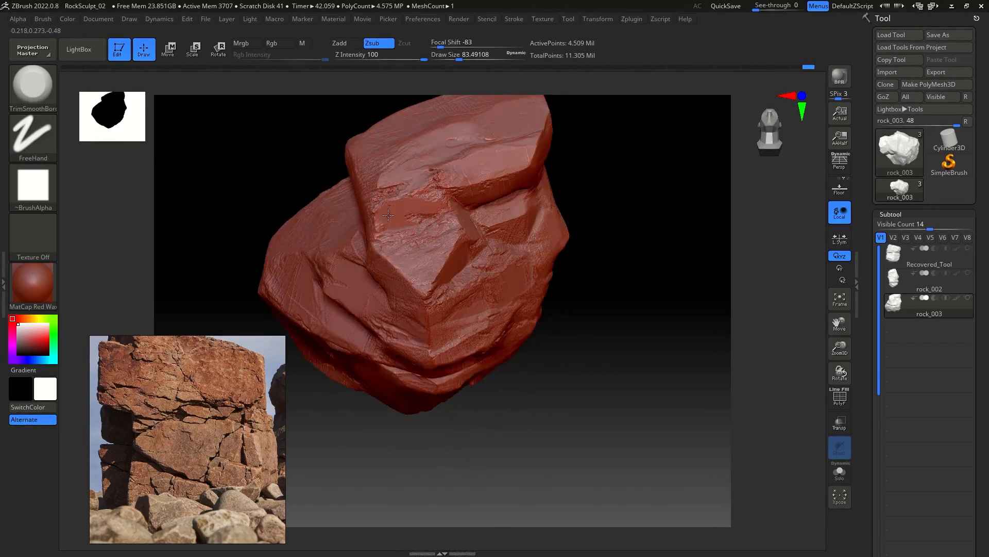
pyautogui.moveTo(662, 242)
pyautogui.mouseDown()
pyautogui.moveTo(641, 237)
pyautogui.moveTo(689, 230)
pyautogui.moveTo(670, 250)
pyautogui.mouseUp()
# Step: Stamp the rock alpha across another side of rock_003 and trim the detail around its ledges into flat patches
pyautogui.press('b')
pyautogui.press('s')
pyautogui.press('t')
pyautogui.moveTo(335, 307); pyautogui.dragTo(343, 224)
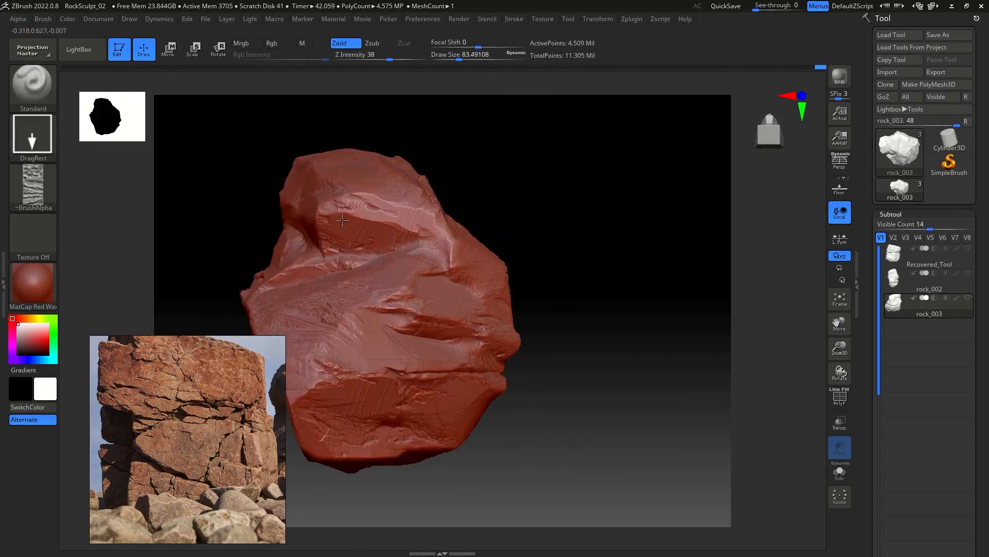
pyautogui.press('b')
pyautogui.press('t')
pyautogui.press('s')
pyautogui.moveTo(539, 206)
pyautogui.mouseDown()
pyautogui.moveTo(581, 204)
pyautogui.moveTo(613, 247)
pyautogui.mouseUp()
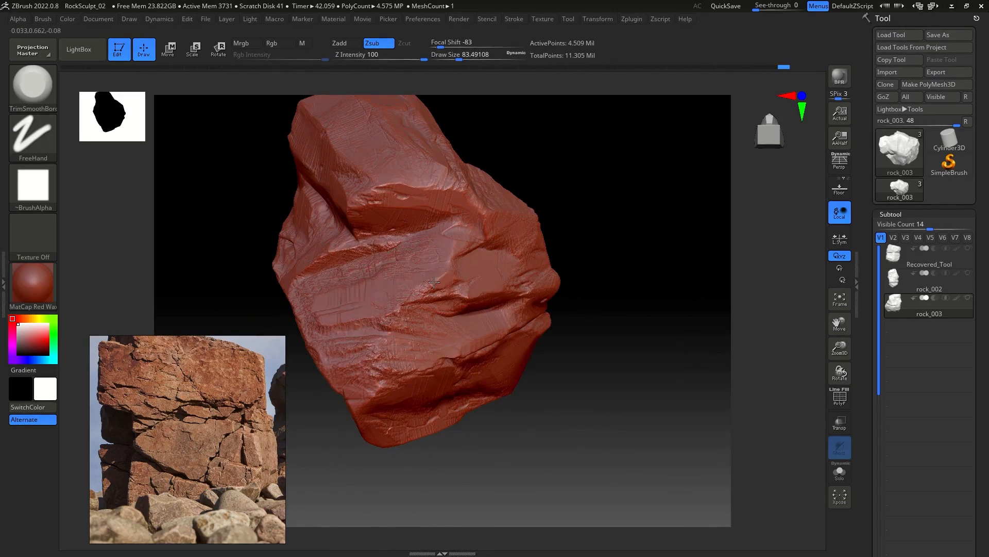
pyautogui.moveTo(444, 288); pyautogui.dragTo(462, 299)
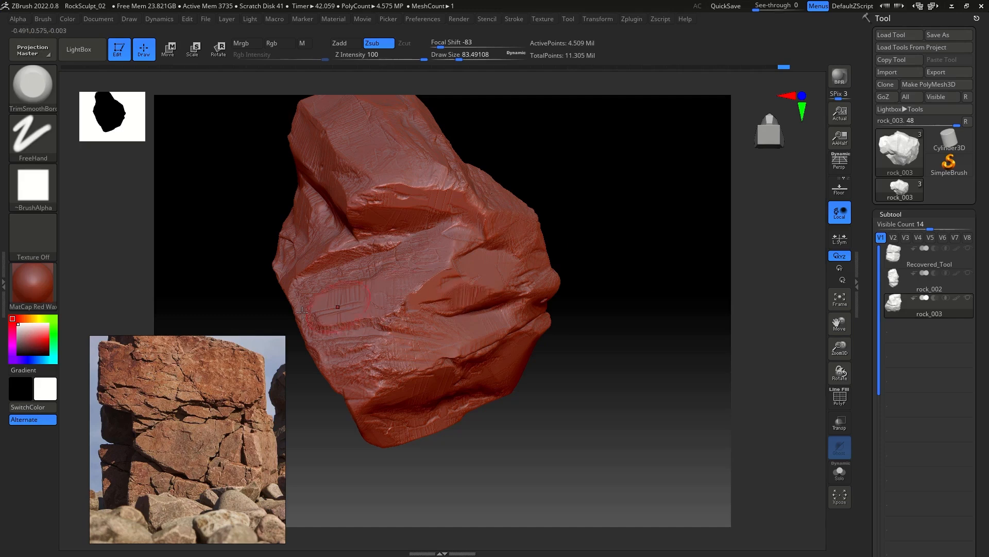
pyautogui.moveTo(389, 336); pyautogui.dragTo(346, 357)
# Step: Set the trim brush's draw size to about 202 and flatten the rough detail on rock_003's broad middle facet
pyautogui.moveTo(630, 280); pyautogui.dragTo(664, 247)
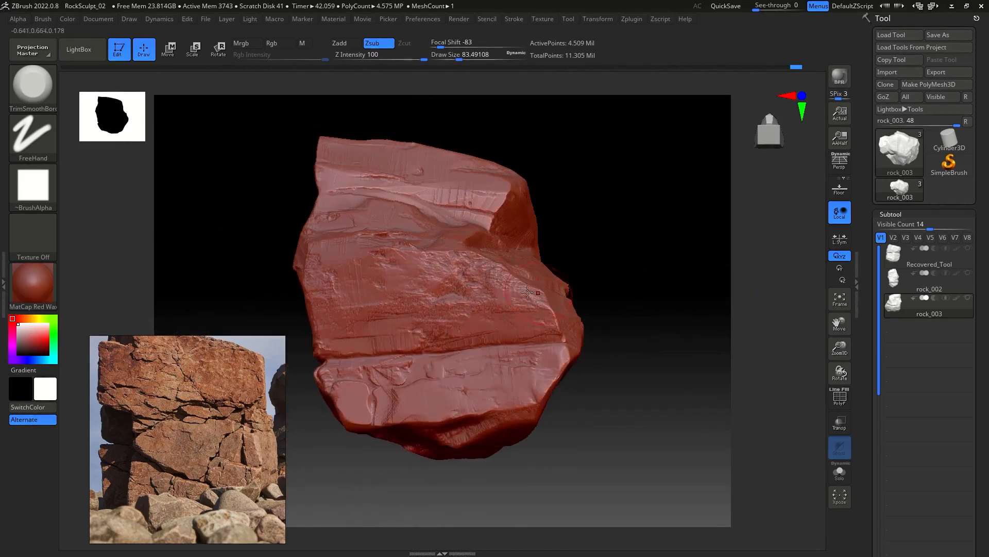
pyautogui.press('s')
pyautogui.moveTo(463, 280); pyautogui.dragTo(405, 289)
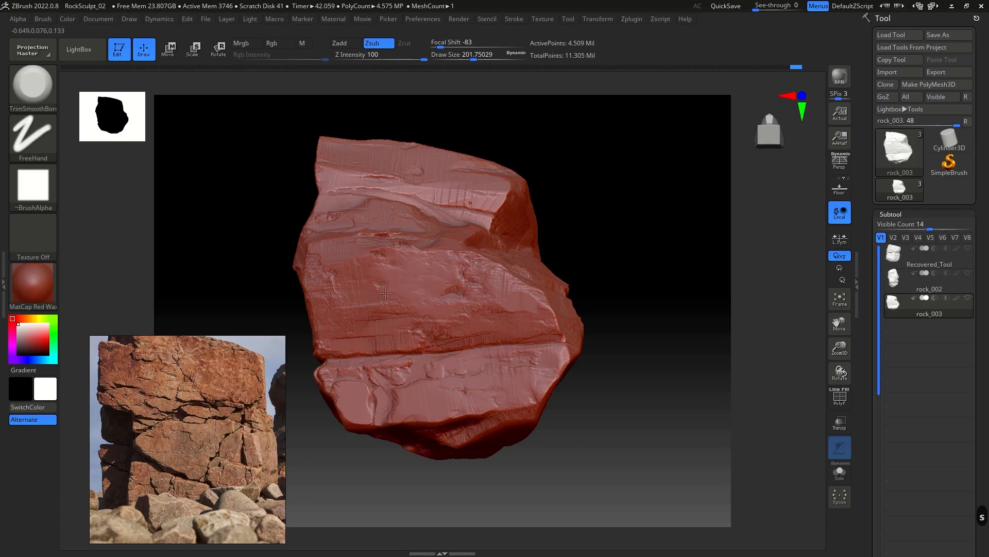
# Step: Flatten the remaining rough detail near the outer edge of rock_003's broad middle facet with the trim brush
pyautogui.moveTo(467, 314)
pyautogui.mouseDown()
pyautogui.moveTo(340, 302)
pyautogui.moveTo(342, 282)
pyautogui.mouseUp()
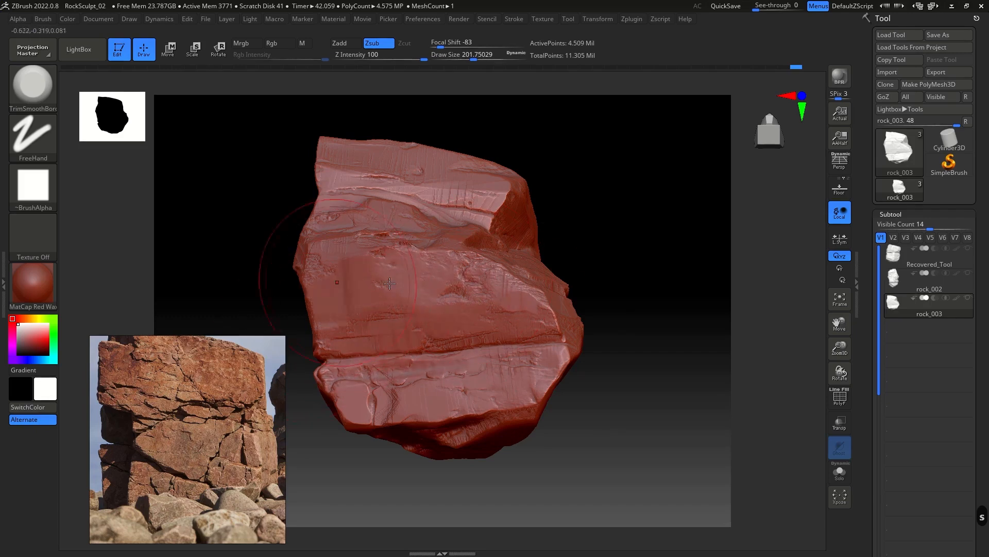
pyautogui.moveTo(567, 279); pyautogui.dragTo(652, 275)
pyautogui.moveTo(593, 278)
pyautogui.mouseDown()
pyautogui.moveTo(651, 283)
pyautogui.moveTo(635, 288)
pyautogui.mouseUp()
# Step: Set the draw size to about 74, stamp the rock alpha across rock_003's layered middle ledges and trim the detail into flat patches
pyautogui.press('s')
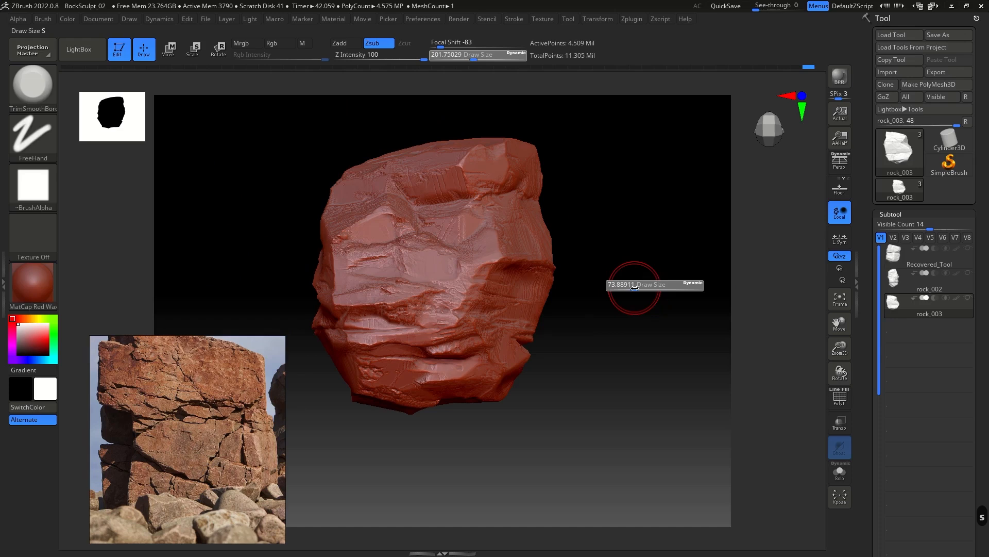
pyautogui.press('b')
pyautogui.press('s')
pyautogui.press('t')
pyautogui.moveTo(428, 297); pyautogui.dragTo(448, 371)
pyautogui.press('b')
pyautogui.press('t')
pyautogui.press('s')
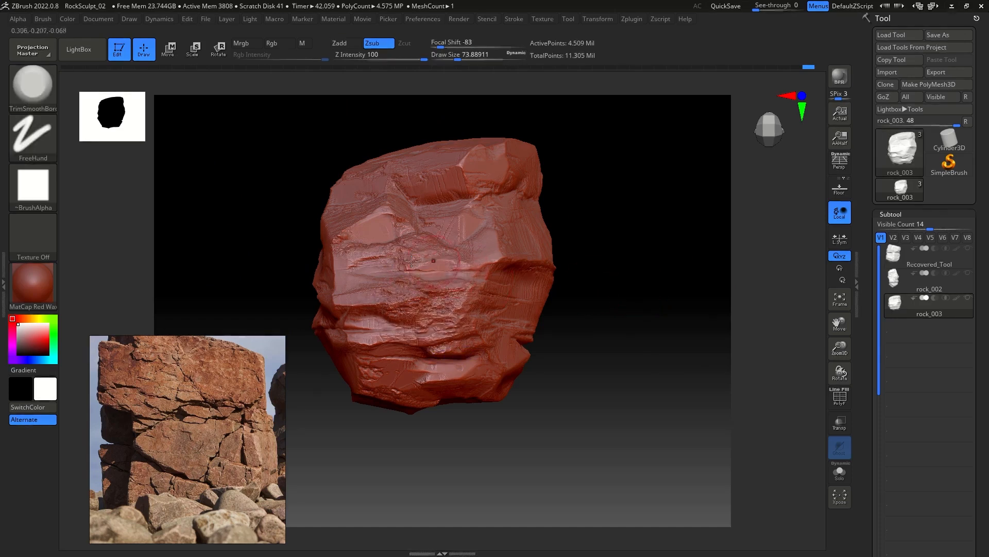
pyautogui.moveTo(433, 292)
pyautogui.mouseDown()
pyautogui.moveTo(400, 310)
pyautogui.moveTo(406, 296)
pyautogui.mouseUp()
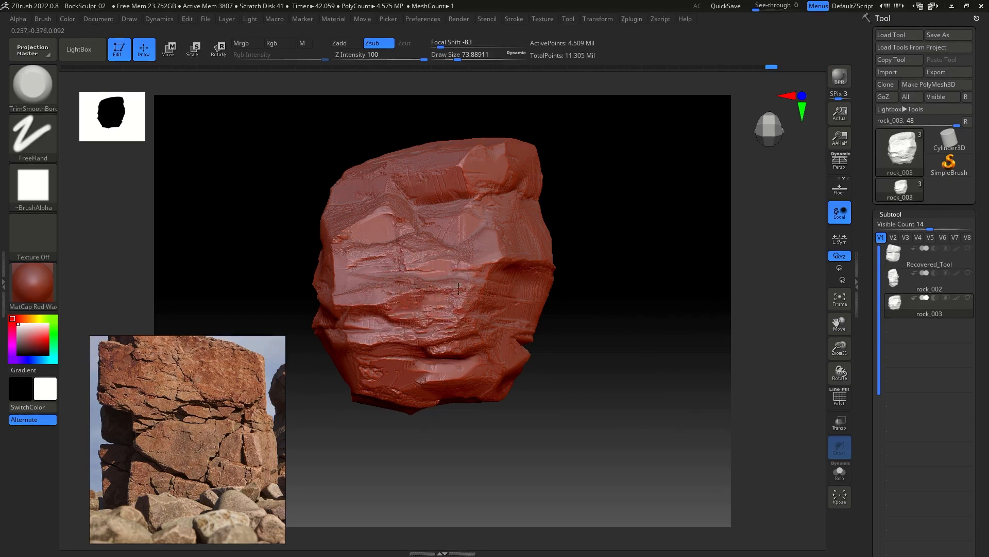
pyautogui.moveTo(426, 313); pyautogui.dragTo(436, 339)
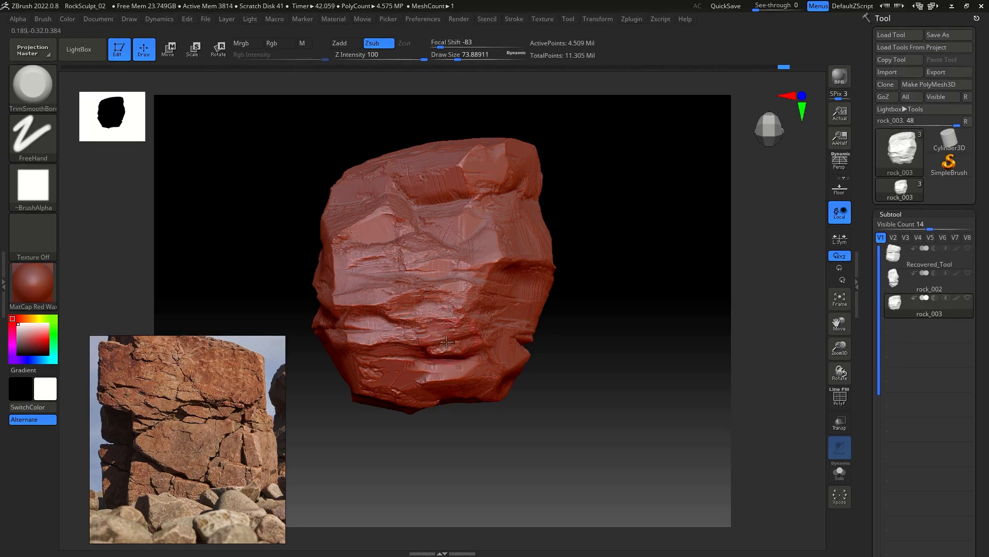
# Step: Stamp the rock alpha onto the shaded side facet beside rock_003's layered ledges and flatten it with the trim brush
pyautogui.press('b')
pyautogui.press('s')
pyautogui.press('t')
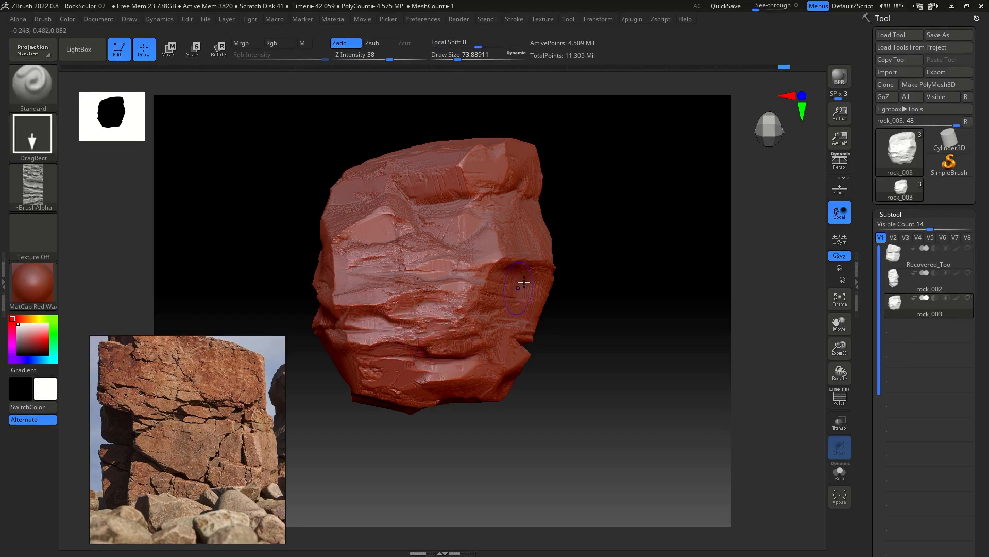
pyautogui.press('b')
pyautogui.press('t')
pyautogui.press('s')
pyautogui.moveTo(644, 220); pyautogui.dragTo(520, 228)
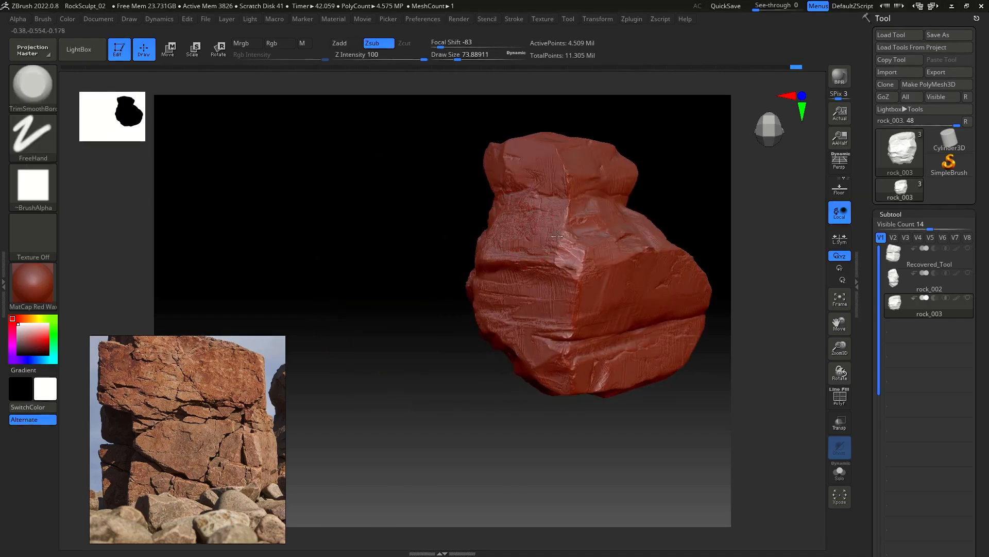
# Step: Stamp the rock alpha on the ledges below rock_003's narrow upper neck and trim the stamped detail into planes
pyautogui.moveTo(357, 230); pyautogui.dragTo(638, 218)
pyautogui.press('b')
pyautogui.press('s')
pyautogui.press('t')
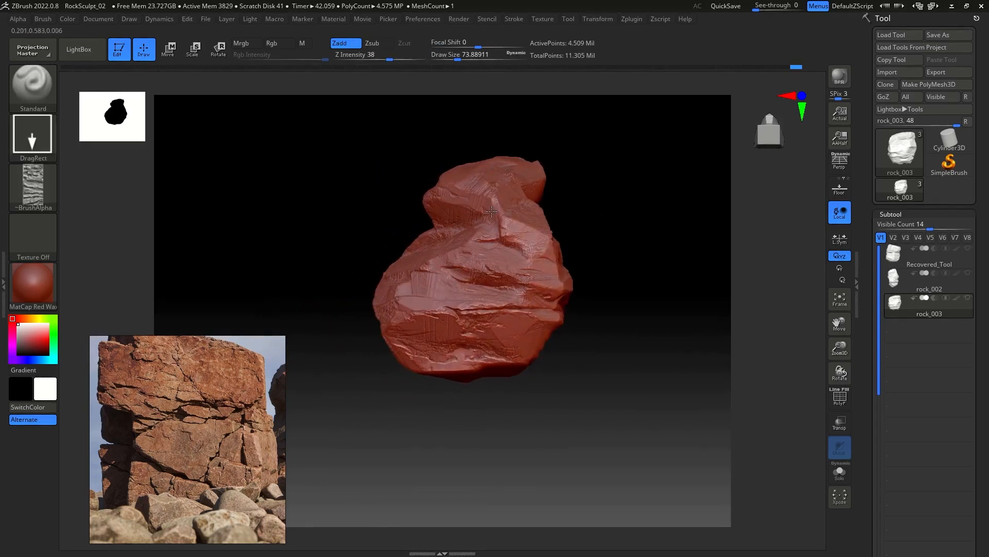
pyautogui.press('b')
pyautogui.press('t')
pyautogui.press('s')
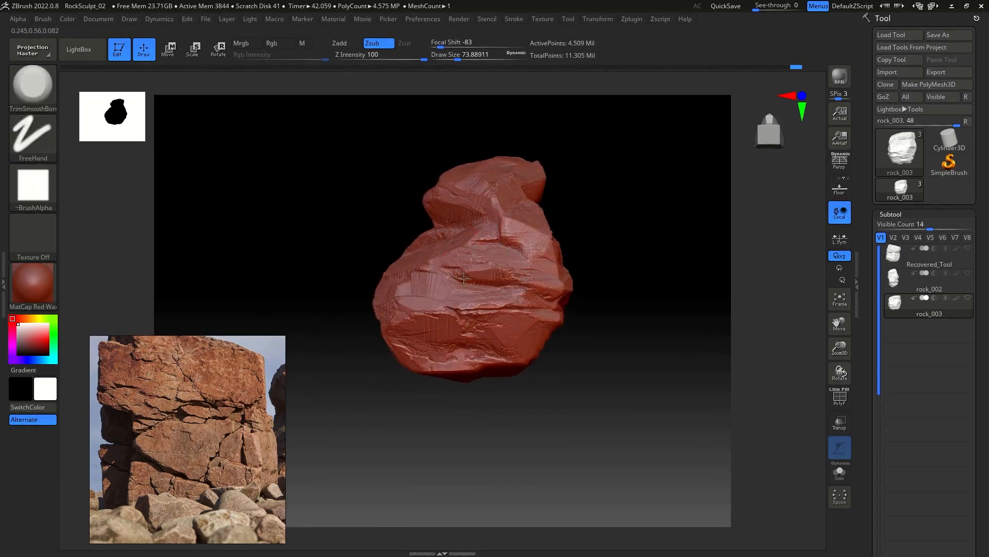
pyautogui.moveTo(494, 261); pyautogui.dragTo(484, 247)
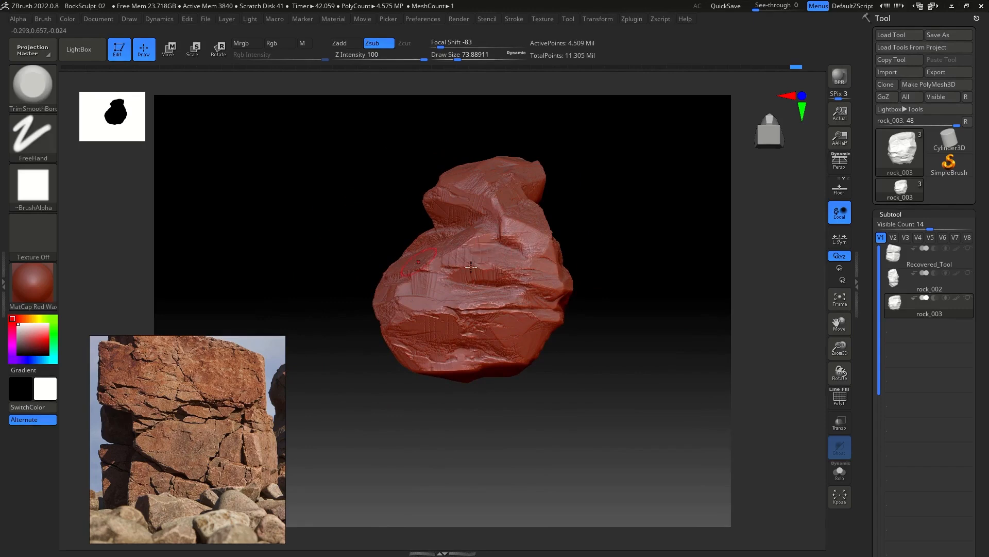
# Step: Trim the rough detail along rock_003's ledges and the ridge above its large front facet into flat patches
pyautogui.moveTo(619, 291)
pyautogui.mouseDown()
pyautogui.moveTo(644, 307)
pyautogui.moveTo(675, 308)
pyautogui.moveTo(650, 301)
pyautogui.mouseUp()
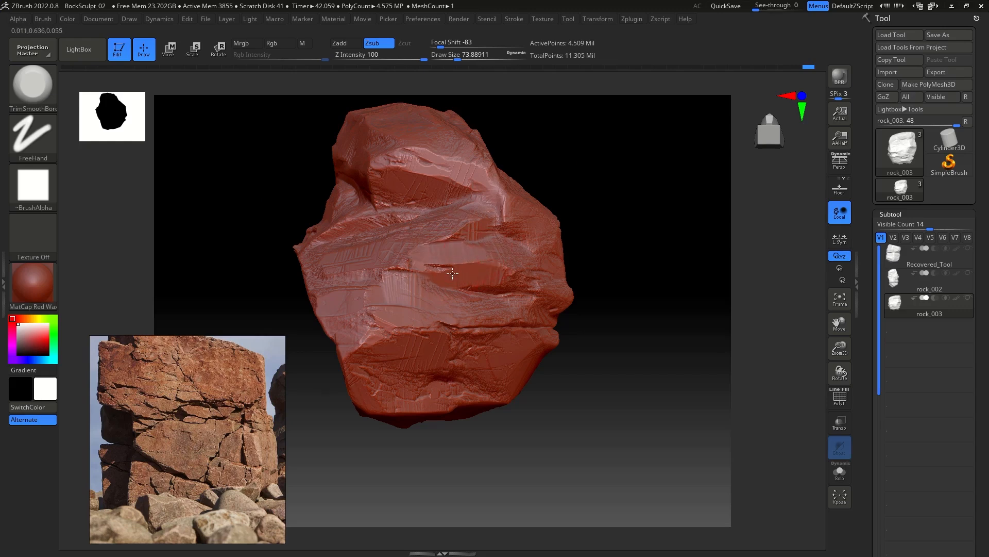
pyautogui.moveTo(661, 281); pyautogui.dragTo(280, 249)
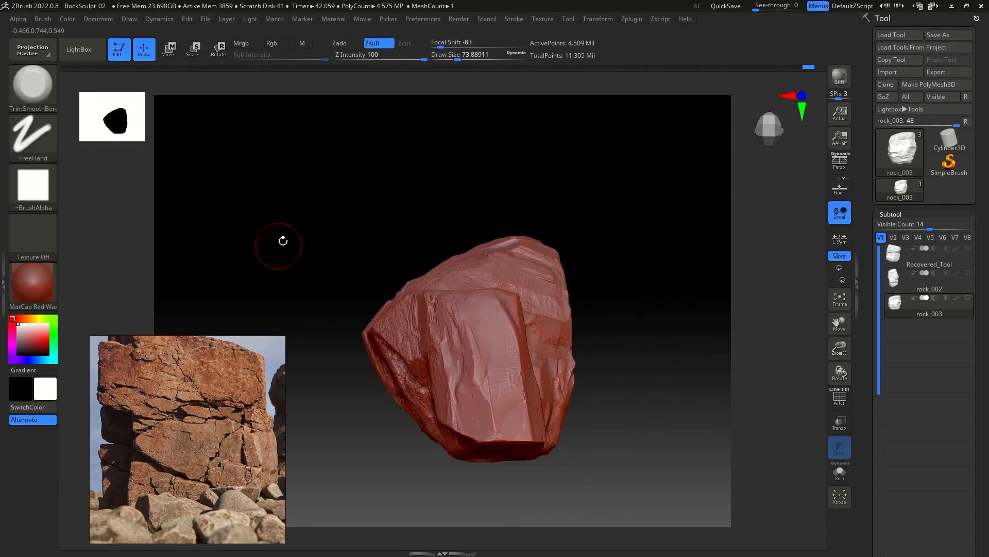
pyautogui.moveTo(638, 267); pyautogui.dragTo(617, 222)
pyautogui.keyDown('alt'); pyautogui.moveTo(587, 173); pyautogui.dragTo(770, 331); pyautogui.keyUp('alt')
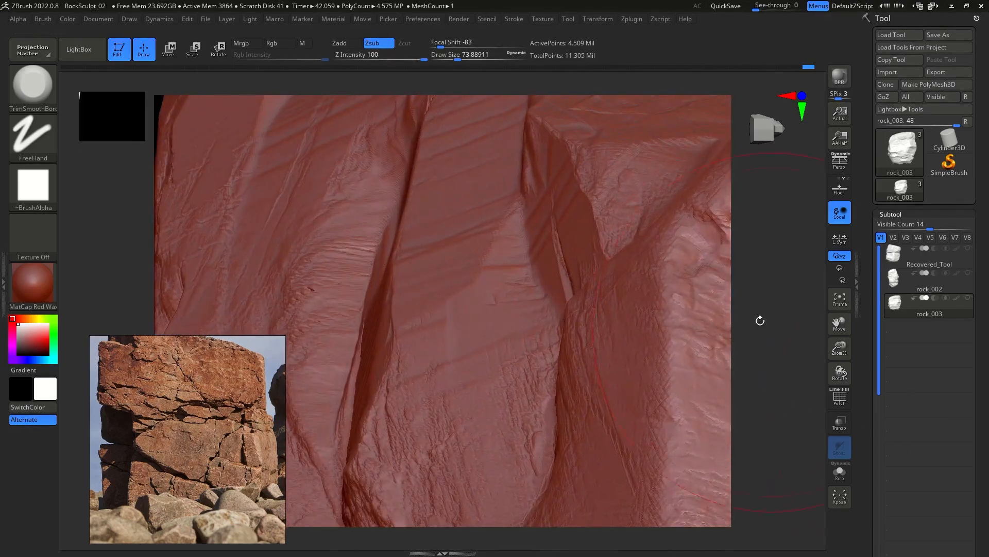
pyautogui.keyDown('alt'); pyautogui.moveTo(782, 292); pyautogui.dragTo(983, 397); pyautogui.keyUp('alt')
pyautogui.press('f')
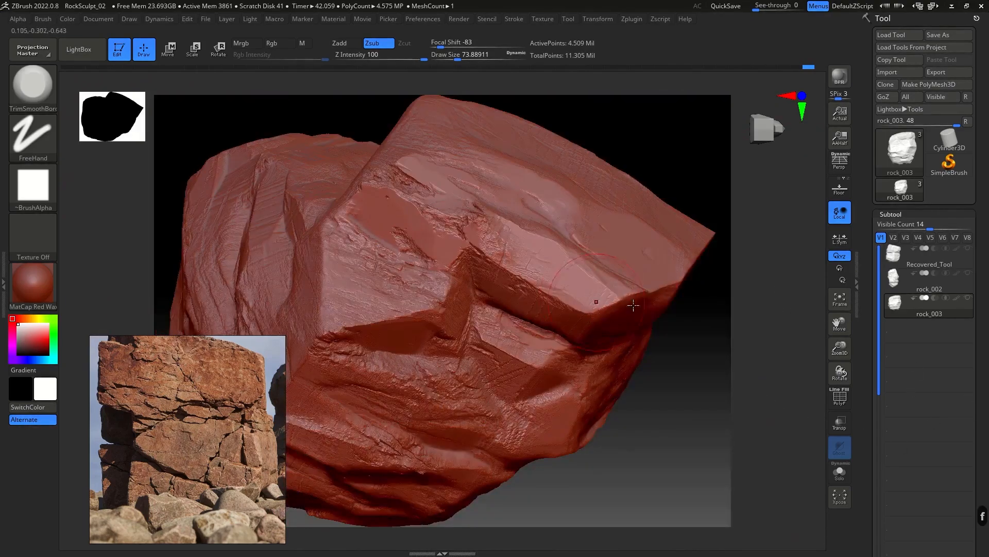
pyautogui.moveTo(726, 350); pyautogui.dragTo(687, 278)
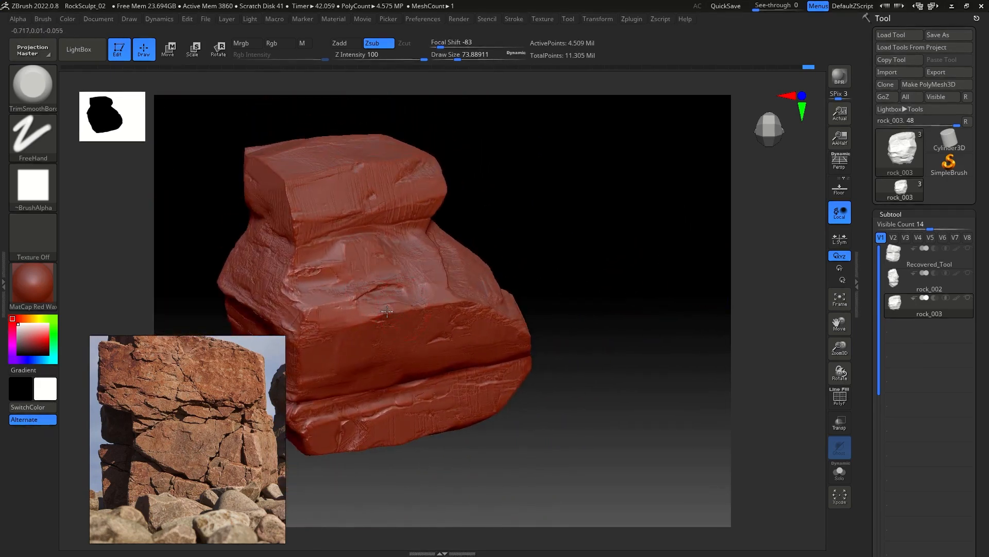
pyautogui.moveTo(478, 305); pyautogui.dragTo(496, 299, button='right')
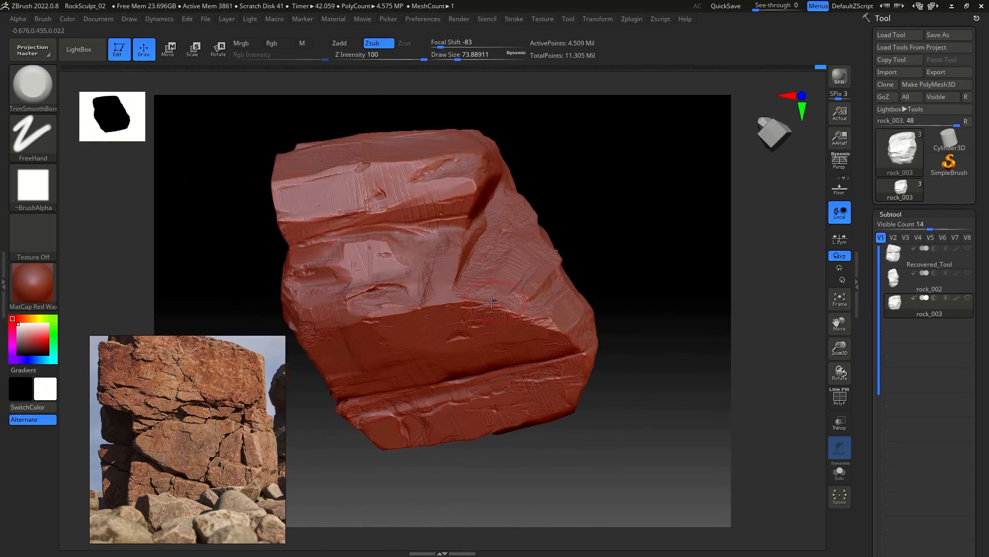
pyautogui.moveTo(465, 305); pyautogui.dragTo(516, 310)
pyautogui.moveTo(605, 309); pyautogui.dragTo(578, 299)
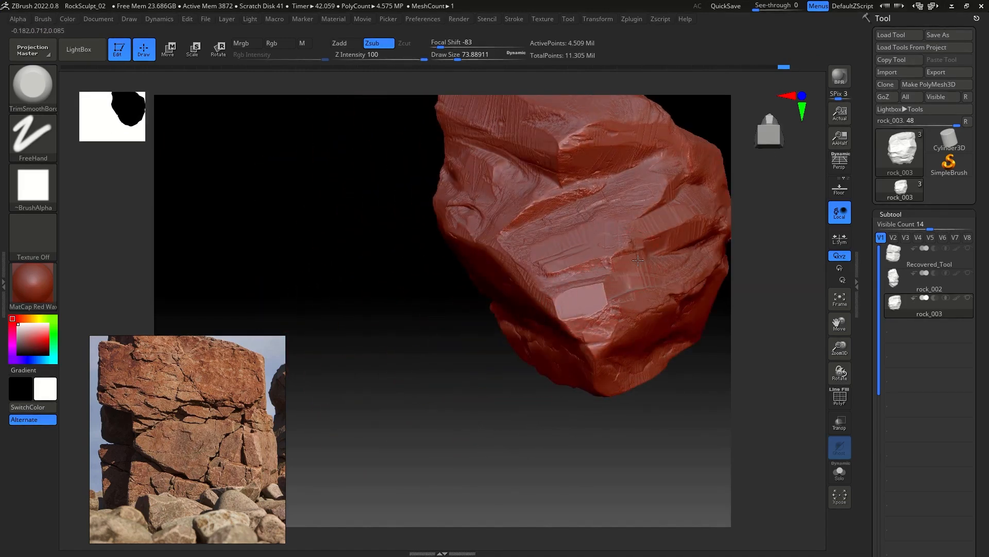
# Step: Stamp the rock alpha into the recessed facet near rock_003's upper corner and trim it into clean planes
pyautogui.moveTo(351, 307); pyautogui.dragTo(373, 261)
pyautogui.moveTo(295, 272); pyautogui.dragTo(315, 291)
pyautogui.moveTo(373, 313); pyautogui.dragTo(298, 263)
pyautogui.moveTo(603, 292); pyautogui.dragTo(369, 272)
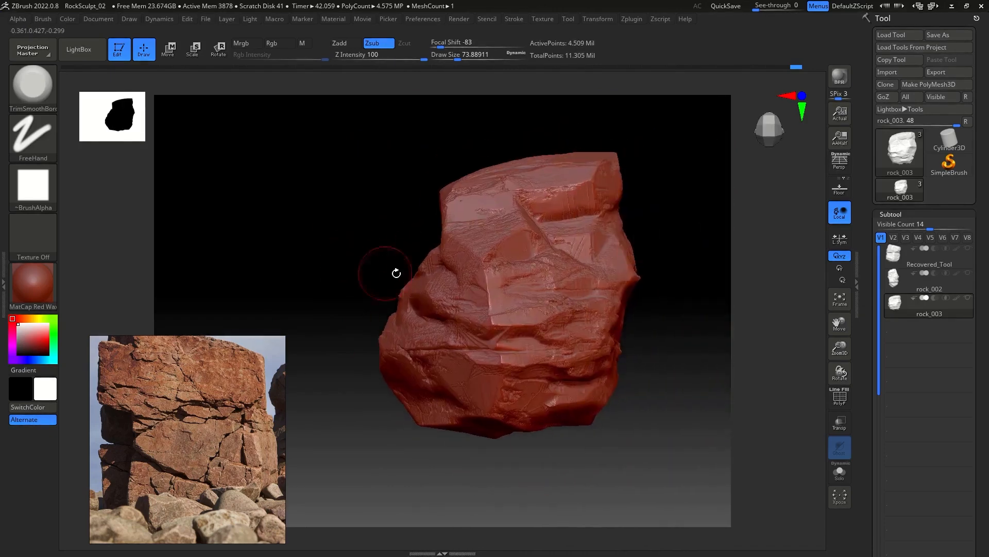
pyautogui.press('1')
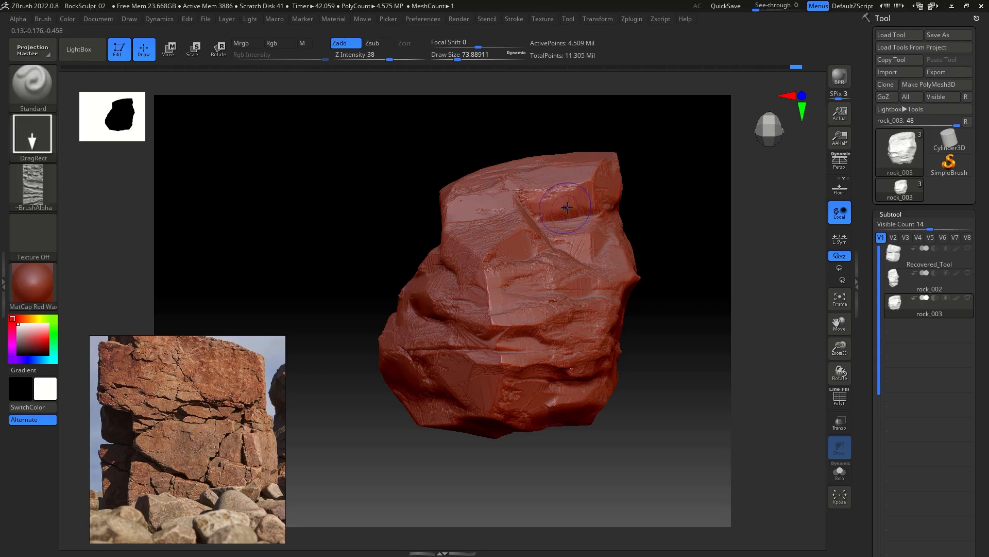
pyautogui.moveTo(561, 169); pyautogui.dragTo(561, 168)
pyautogui.press('2')
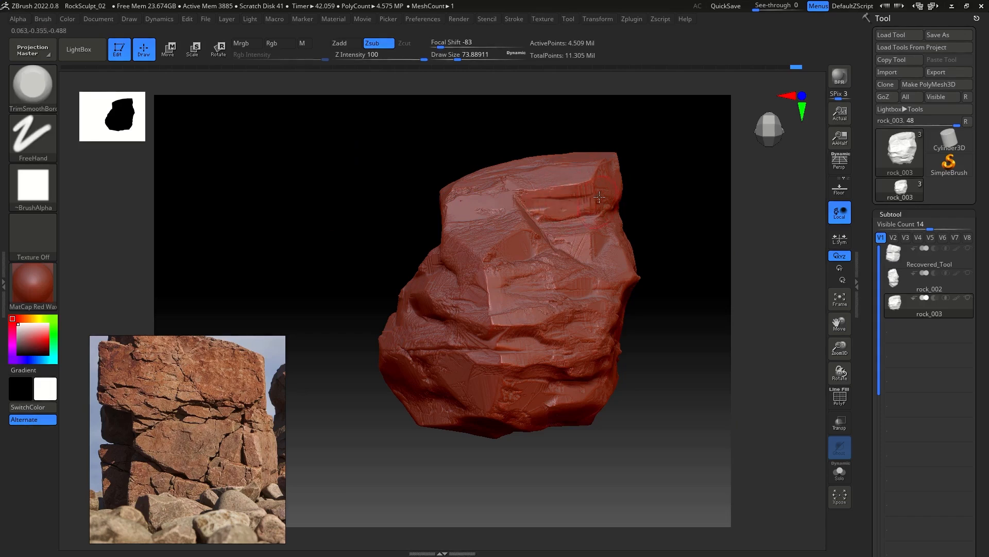
pyautogui.keyDown('alt'); pyautogui.moveTo(688, 186); pyautogui.dragTo(715, 245); pyautogui.keyUp('alt')
pyautogui.moveTo(264, 206)
pyautogui.mouseDown()
pyautogui.moveTo(242, 232)
pyautogui.moveTo(221, 304)
pyautogui.moveTo(192, 215)
pyautogui.moveTo(278, 244)
pyautogui.moveTo(232, 208)
pyautogui.mouseUp()
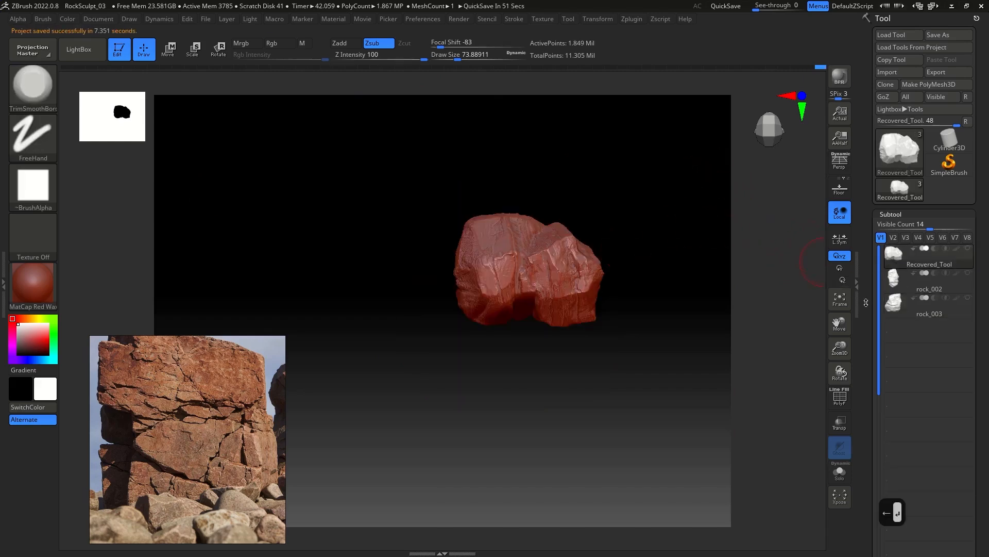
# Step: Show the DynaMesh settings and remesh the Recovered_Tool rock with DynaMesh
pyautogui.moveTo(866, 302); pyautogui.dragTo(879, 133)
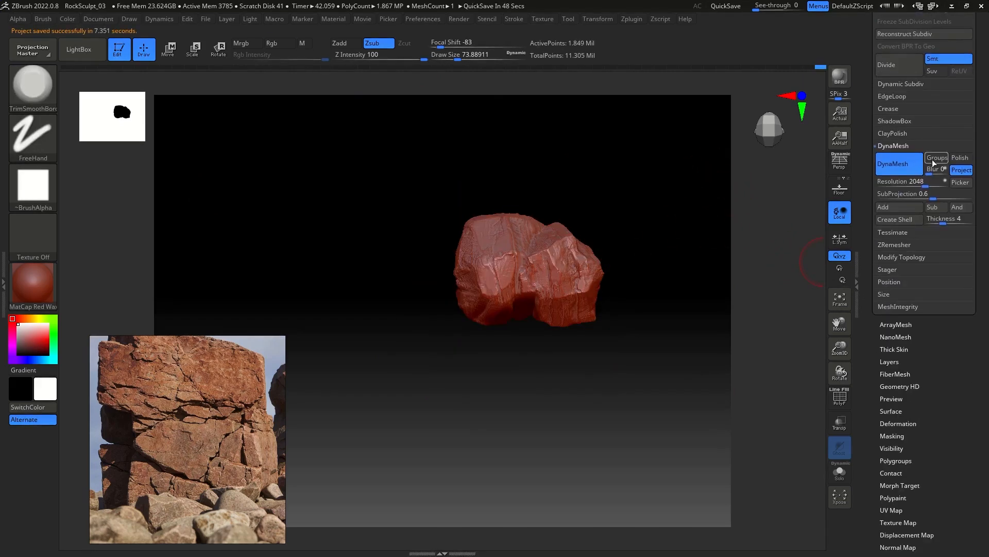
pyautogui.moveTo(663, 190)
pyautogui.mouseDown()
pyautogui.moveTo(640, 181)
pyautogui.moveTo(682, 148)
pyautogui.moveTo(500, 213)
pyautogui.moveTo(391, 179)
pyautogui.moveTo(291, 267)
pyautogui.mouseUp()
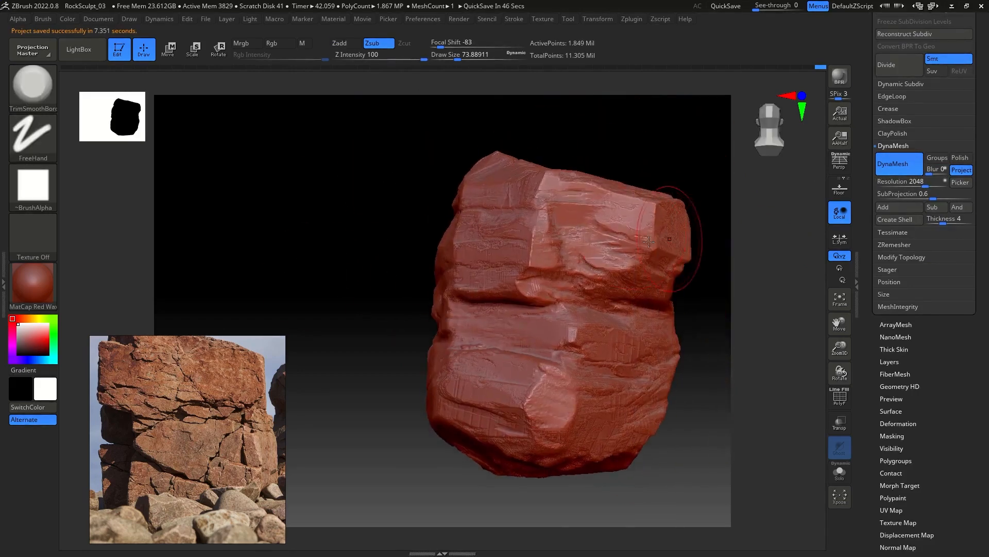
pyautogui.moveTo(359, 184)
pyautogui.keyDown('alt'); pyautogui.mouseDown()
pyautogui.moveTo(448, 351)
pyautogui.moveTo(376, 143)
pyautogui.moveTo(433, 227)
pyautogui.mouseUp(); pyautogui.keyUp('alt')
pyautogui.press('b')
pyautogui.press('s')
pyautogui.press('t')
pyautogui.hotkey('shift', 'f')
pyautogui.hotkey('shift', 'f')
pyautogui.press('ctrl')
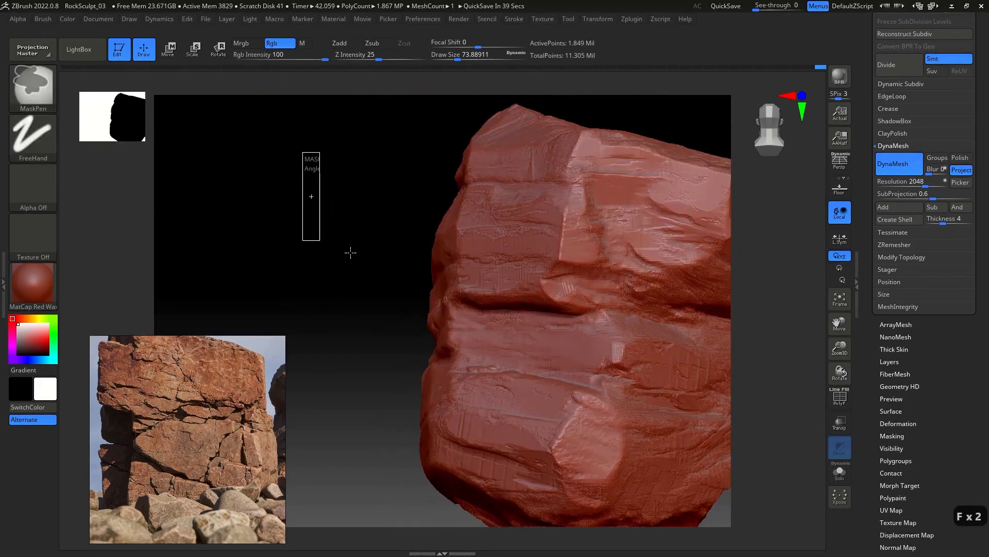
pyautogui.keyDown('ctrl'); pyautogui.moveTo(317, 320); pyautogui.dragTo(251, 340); pyautogui.keyUp('ctrl')
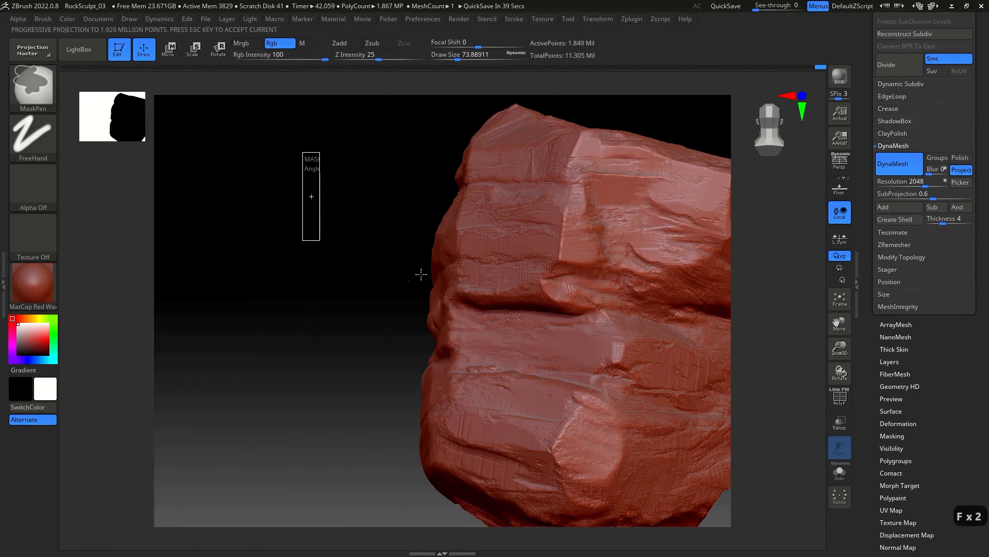
pyautogui.moveTo(340, 192); pyautogui.dragTo(382, 188)
# Step: Select the rock_002 subtool, frame it and remesh it with DynaMesh
pyautogui.scroll(10, 870, 195)
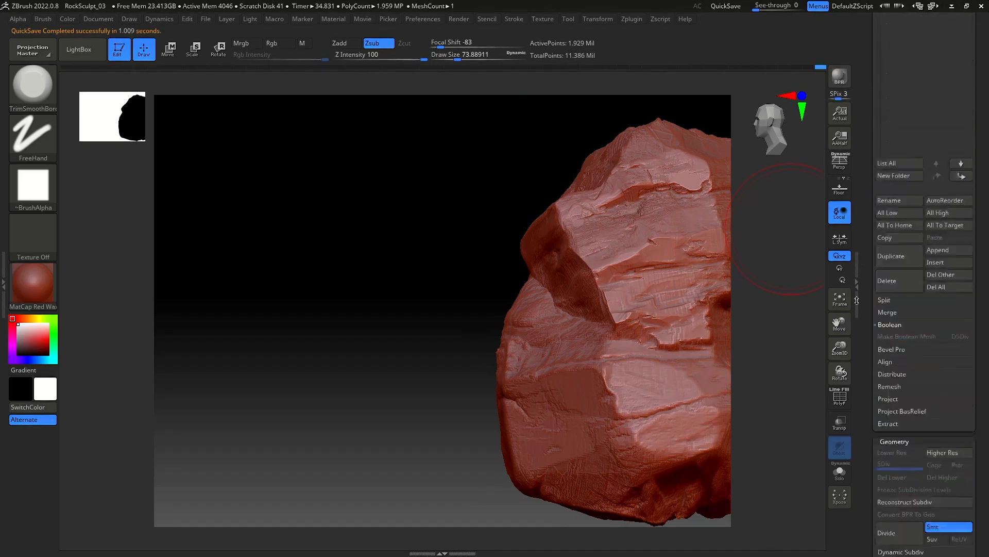
pyautogui.click(893, 170)
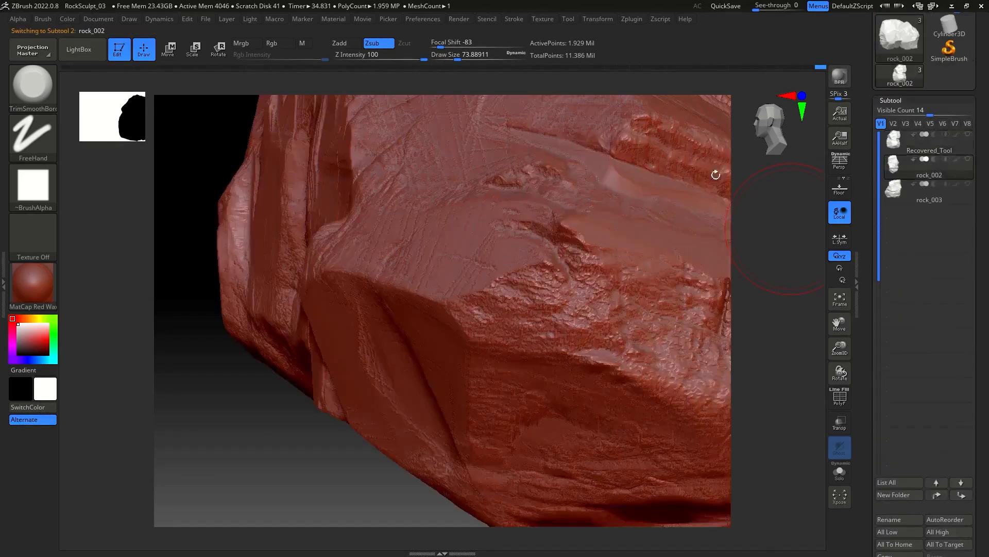
pyautogui.press('f')
pyautogui.press('ctrl')
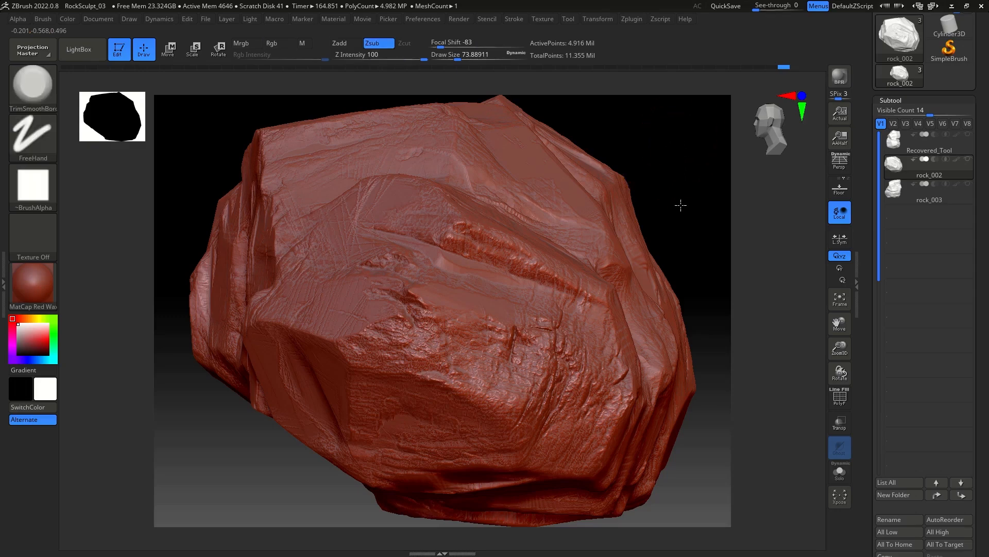
pyautogui.moveTo(692, 139); pyautogui.dragTo(696, 227)
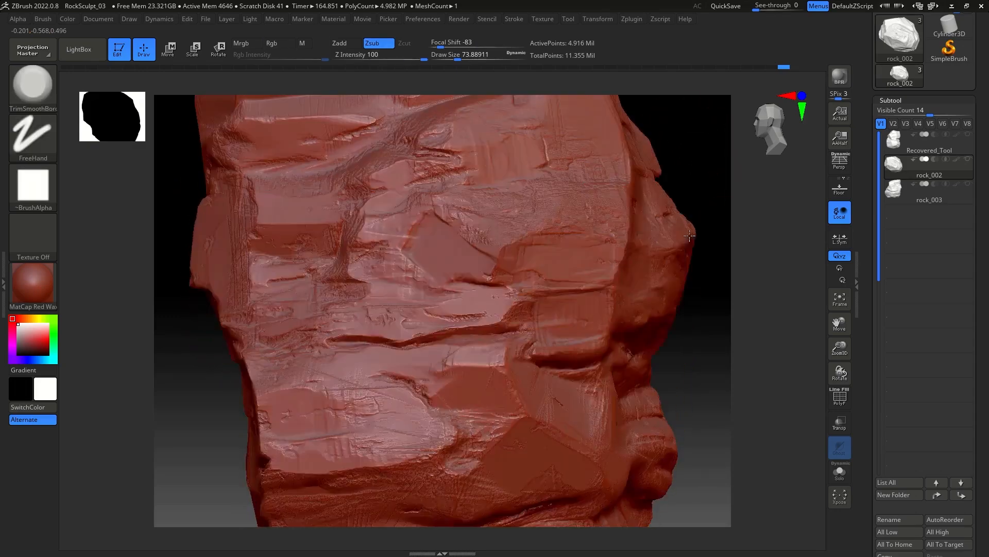
# Step: Select the rock_003 subtool and remesh it with DynaMesh
pyautogui.click(897, 197)
pyautogui.moveTo(691, 149); pyautogui.dragTo(683, 404)
pyautogui.keyDown('ctrl'); pyautogui.moveTo(680, 454); pyautogui.dragTo(390, 443); pyautogui.keyUp('ctrl')
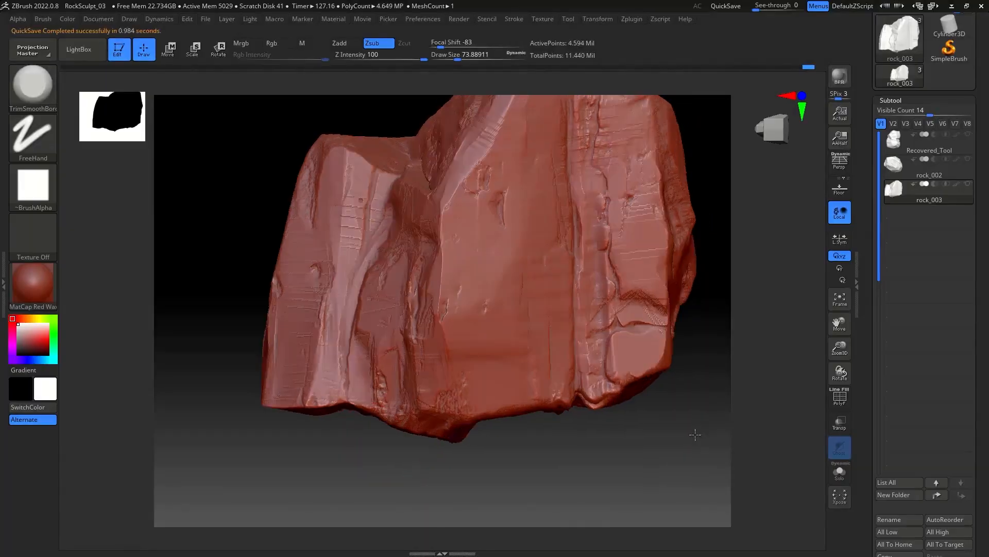
pyautogui.moveTo(691, 433)
pyautogui.mouseDown()
pyautogui.moveTo(680, 326)
pyautogui.moveTo(663, 289)
pyautogui.mouseUp()
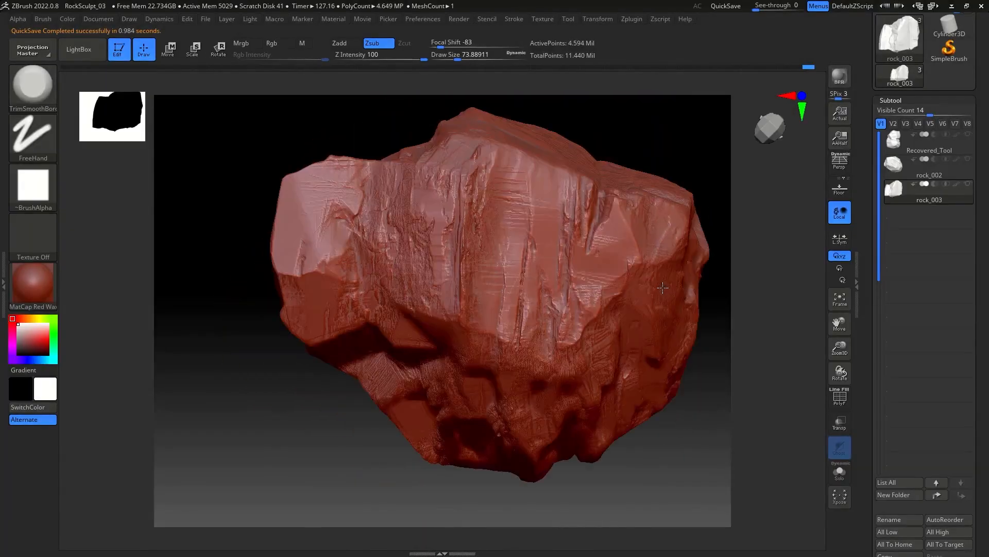
pyautogui.moveTo(702, 393); pyautogui.dragTo(638, 202)
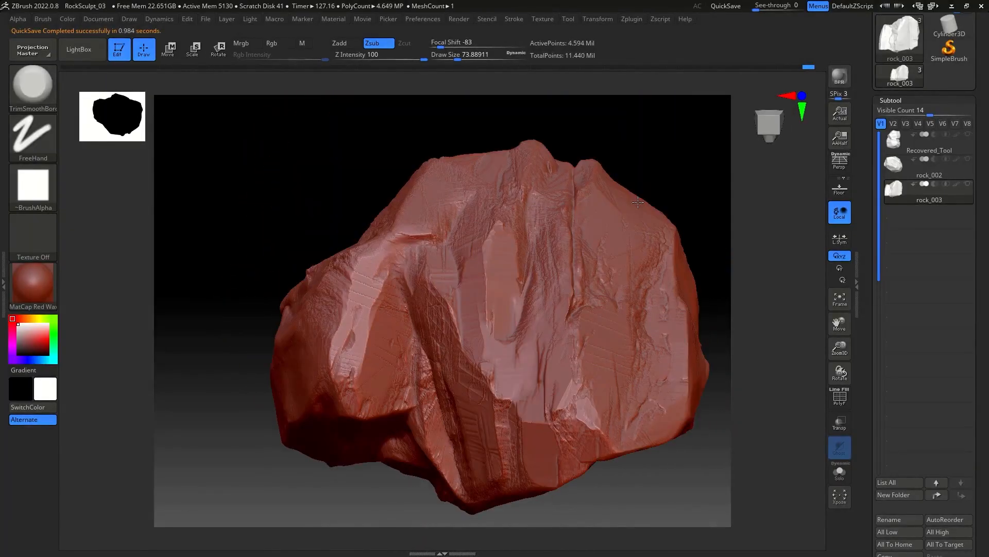
pyautogui.keyDown('alt'); pyautogui.moveTo(691, 172); pyautogui.dragTo(664, 116); pyautogui.keyUp('alt')
pyautogui.moveTo(602, 121)
pyautogui.mouseDown()
pyautogui.moveTo(616, 218)
pyautogui.moveTo(698, 123)
pyautogui.moveTo(572, 152)
pyautogui.moveTo(612, 166)
pyautogui.moveTo(616, 243)
pyautogui.moveTo(618, 181)
pyautogui.moveTo(710, 170)
pyautogui.mouseUp()
pyautogui.keyDown('alt'); pyautogui.moveTo(550, 139); pyautogui.dragTo(587, 152); pyautogui.keyUp('alt')
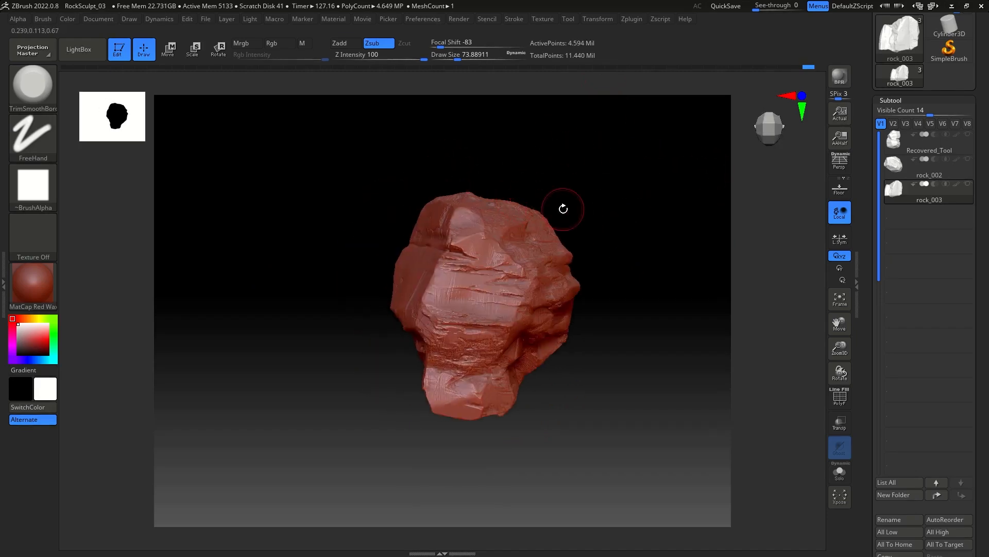